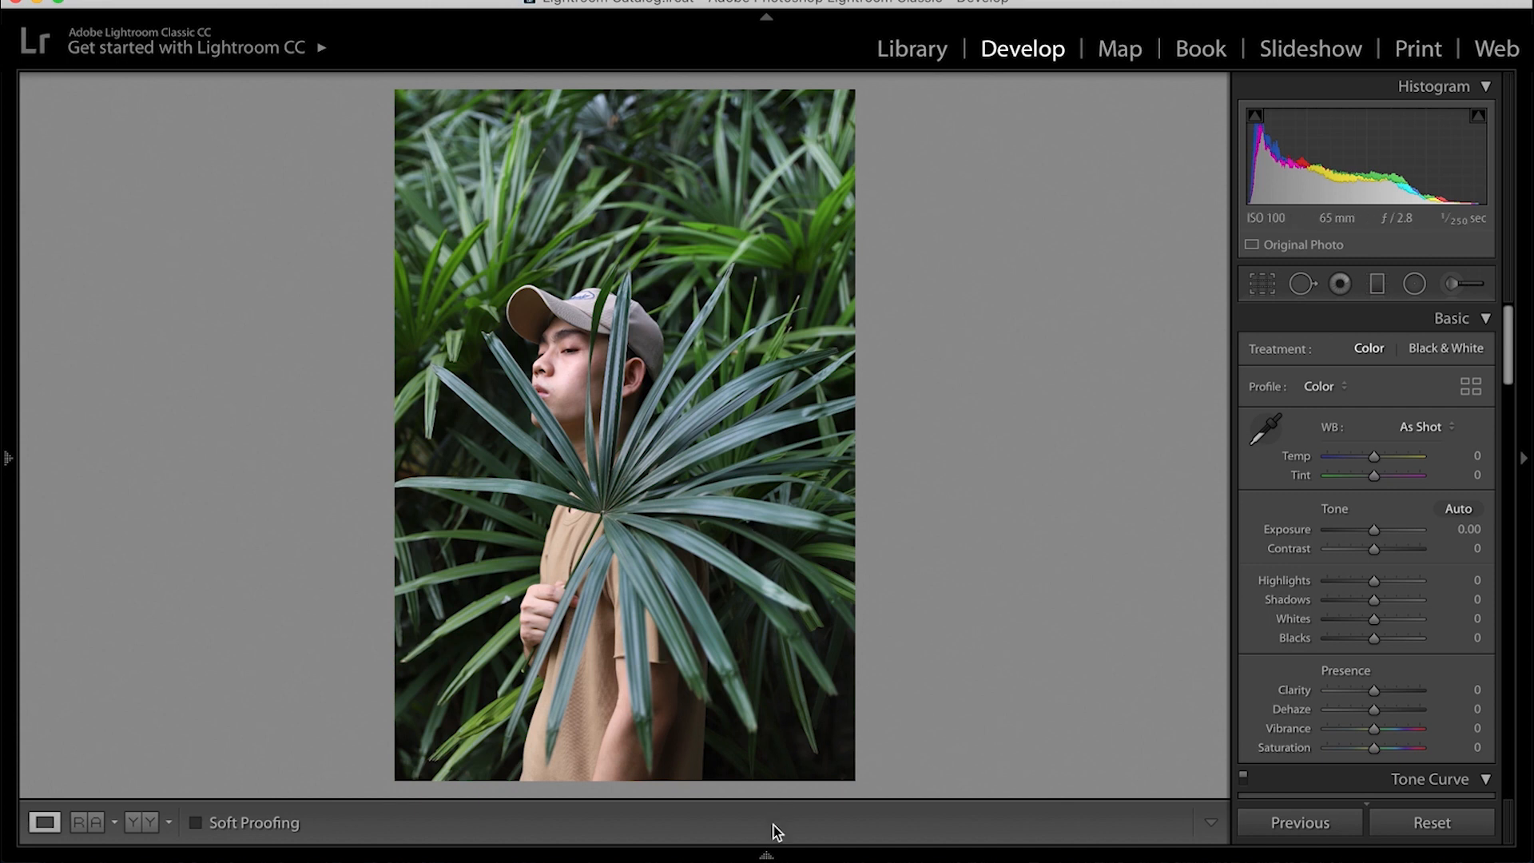
# - Set the photo's Contrast to +17, Highlights to −62, Shadows to +28, Whites to −42 and Blacks to −30
pyautogui.moveTo(771, 853)
pyautogui.moveTo(1375, 553); pyautogui.dragTo(1382, 556)
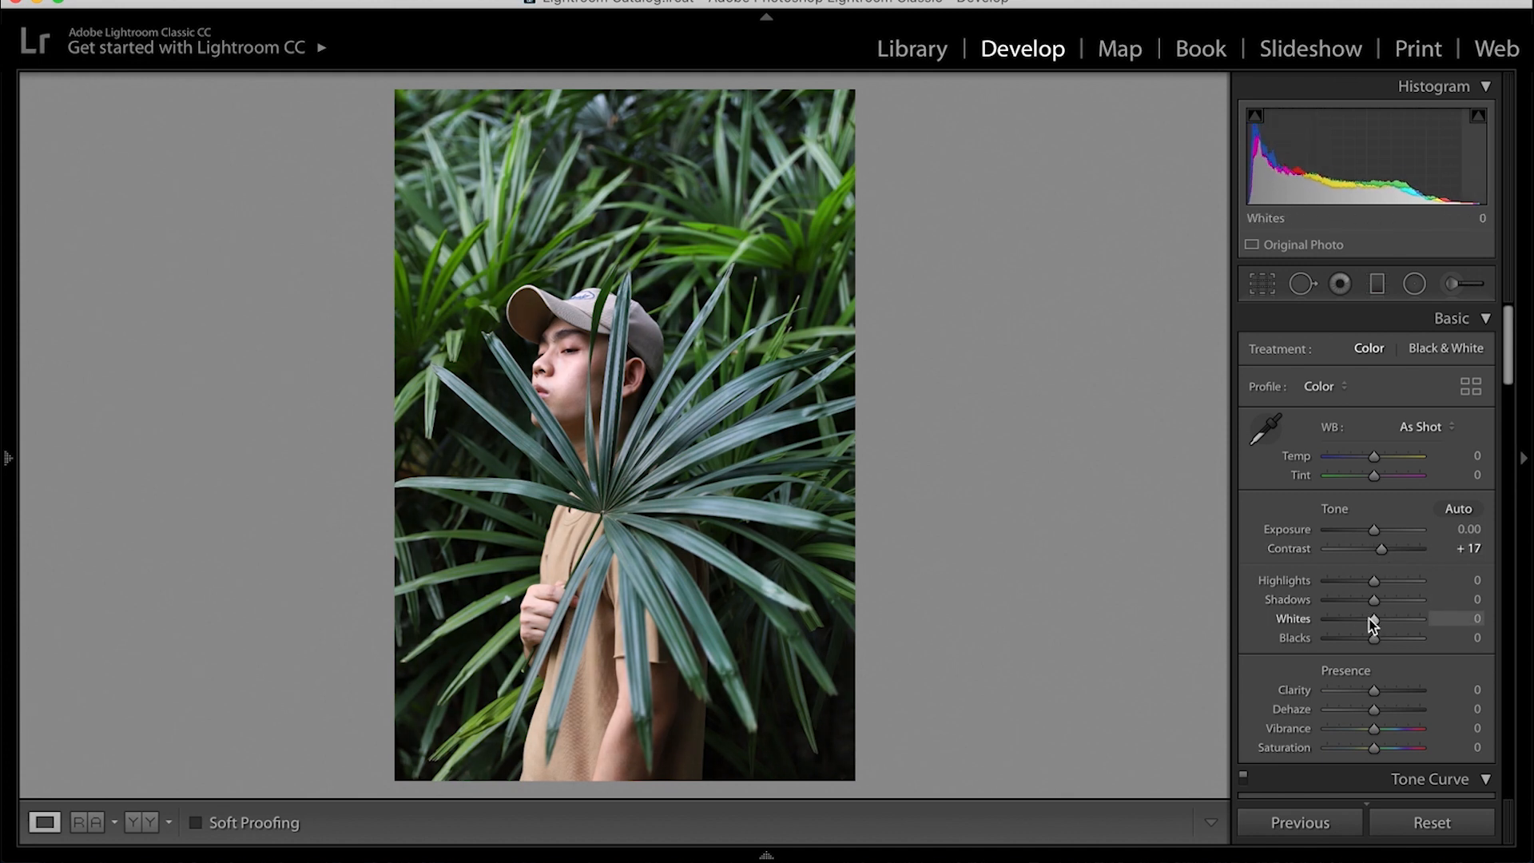
pyautogui.moveTo(1375, 583); pyautogui.dragTo(1347, 586)
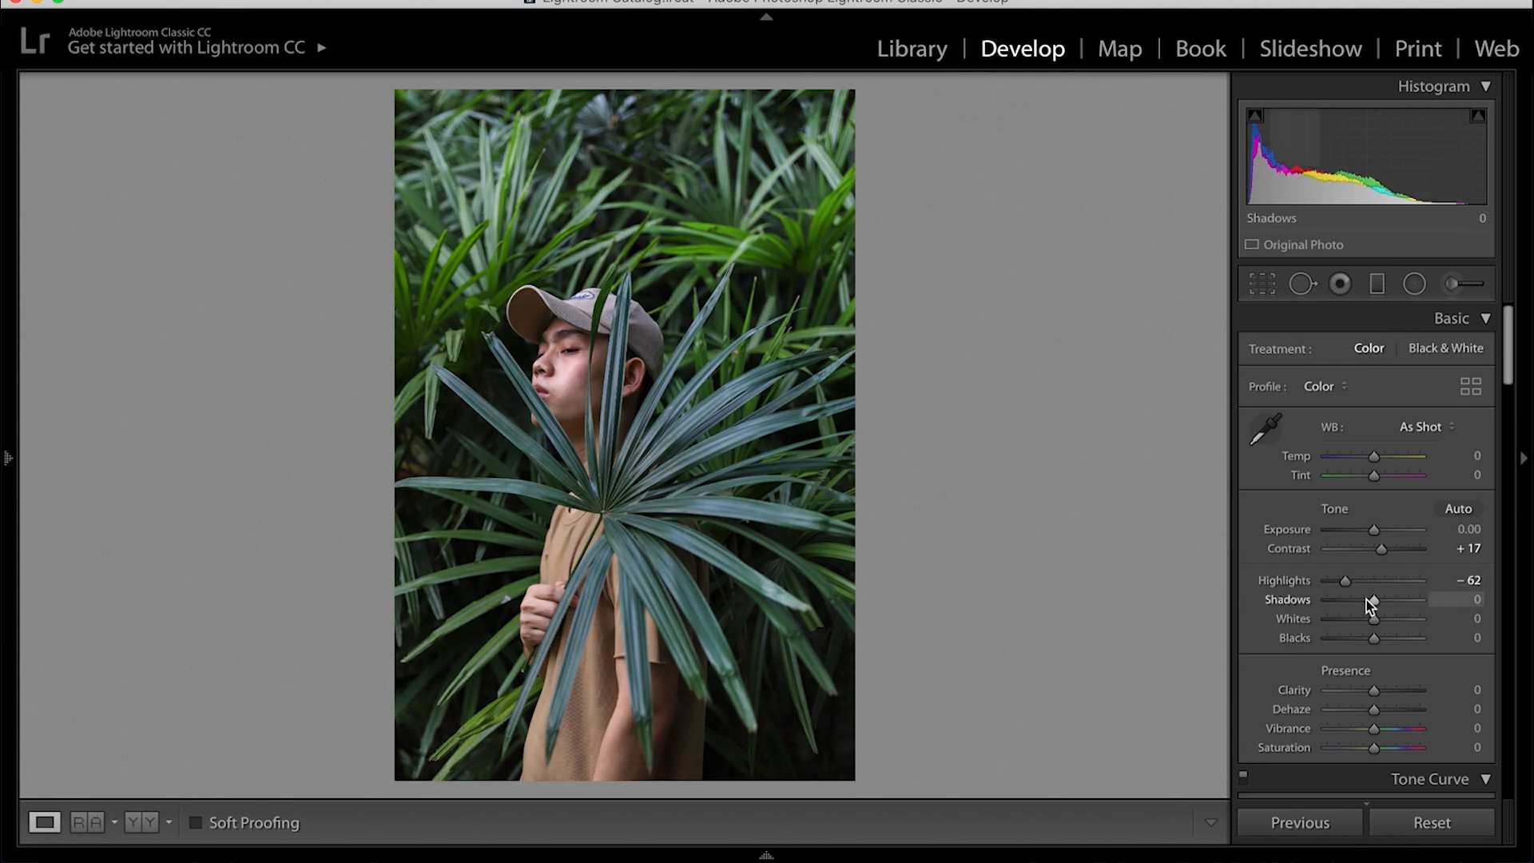
pyautogui.moveTo(1369, 599); pyautogui.dragTo(1387, 601)
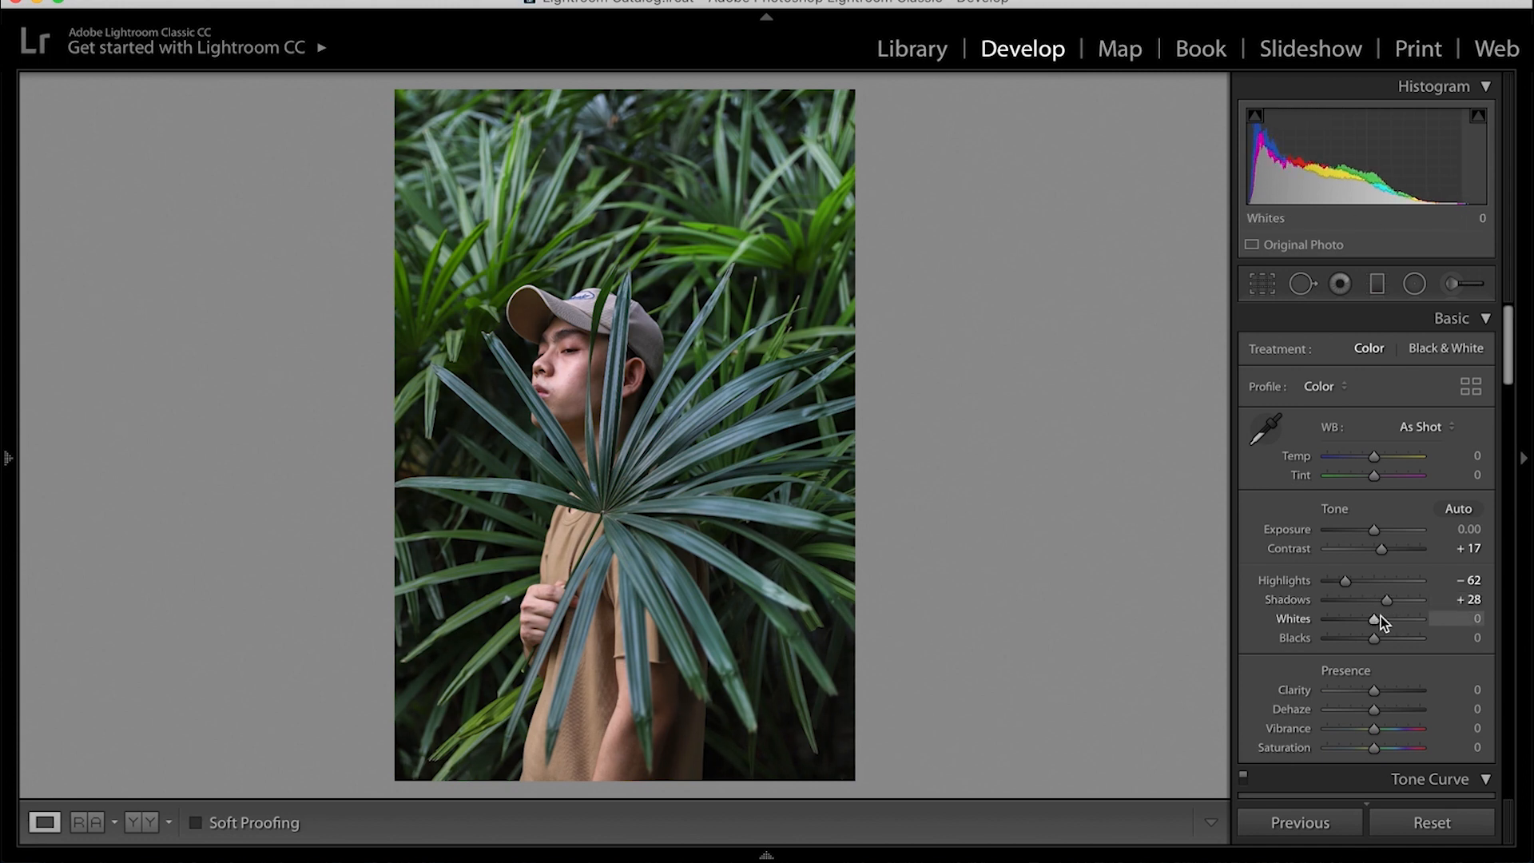
pyautogui.scroll(-1, 1380, 620)
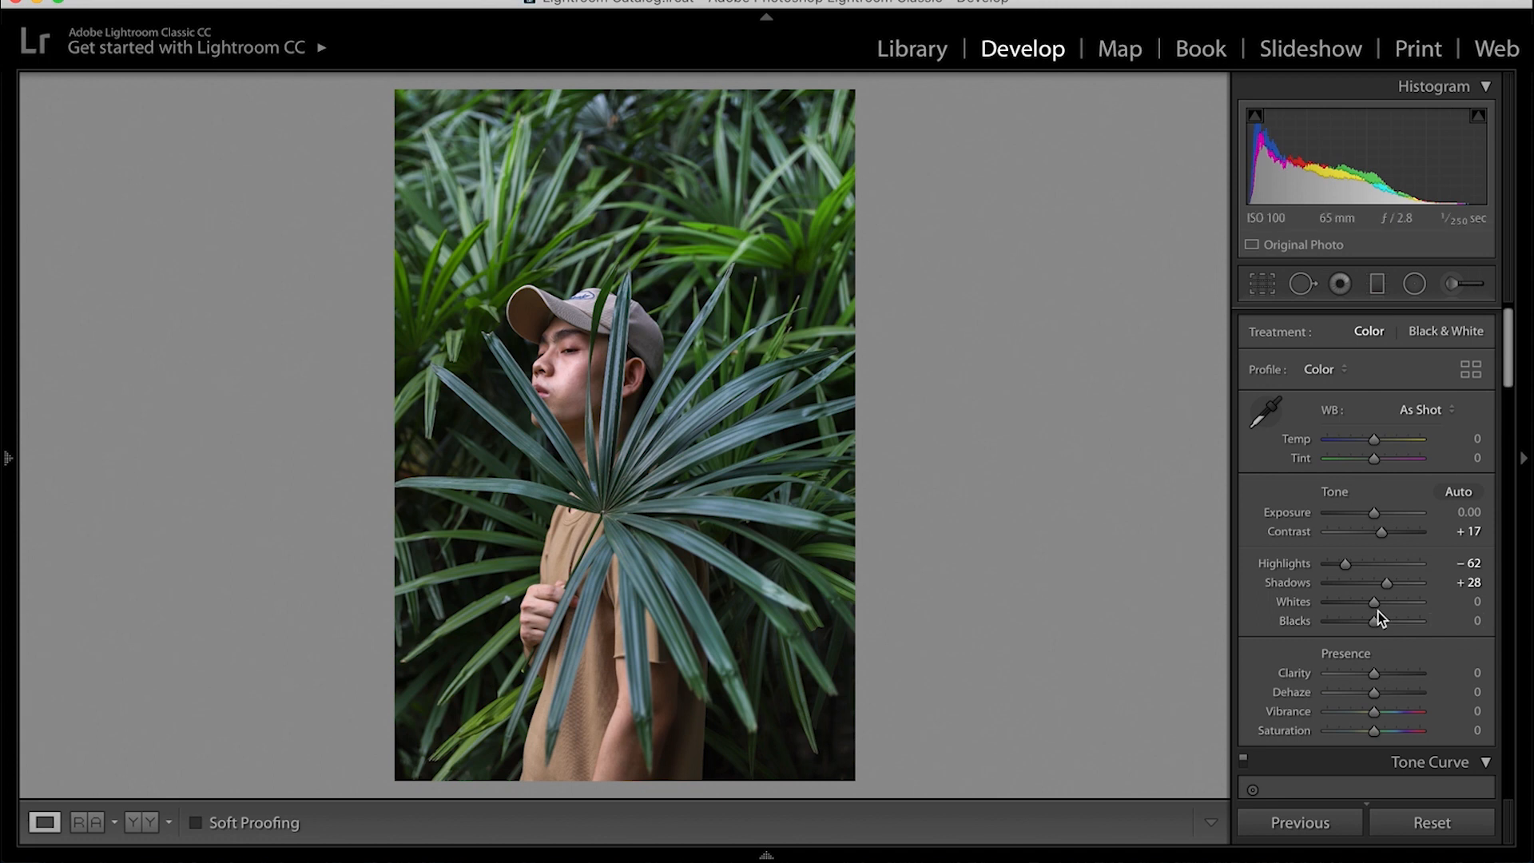
pyautogui.moveTo(1370, 604); pyautogui.dragTo(1354, 602)
pyautogui.scroll(-1, 1383, 603)
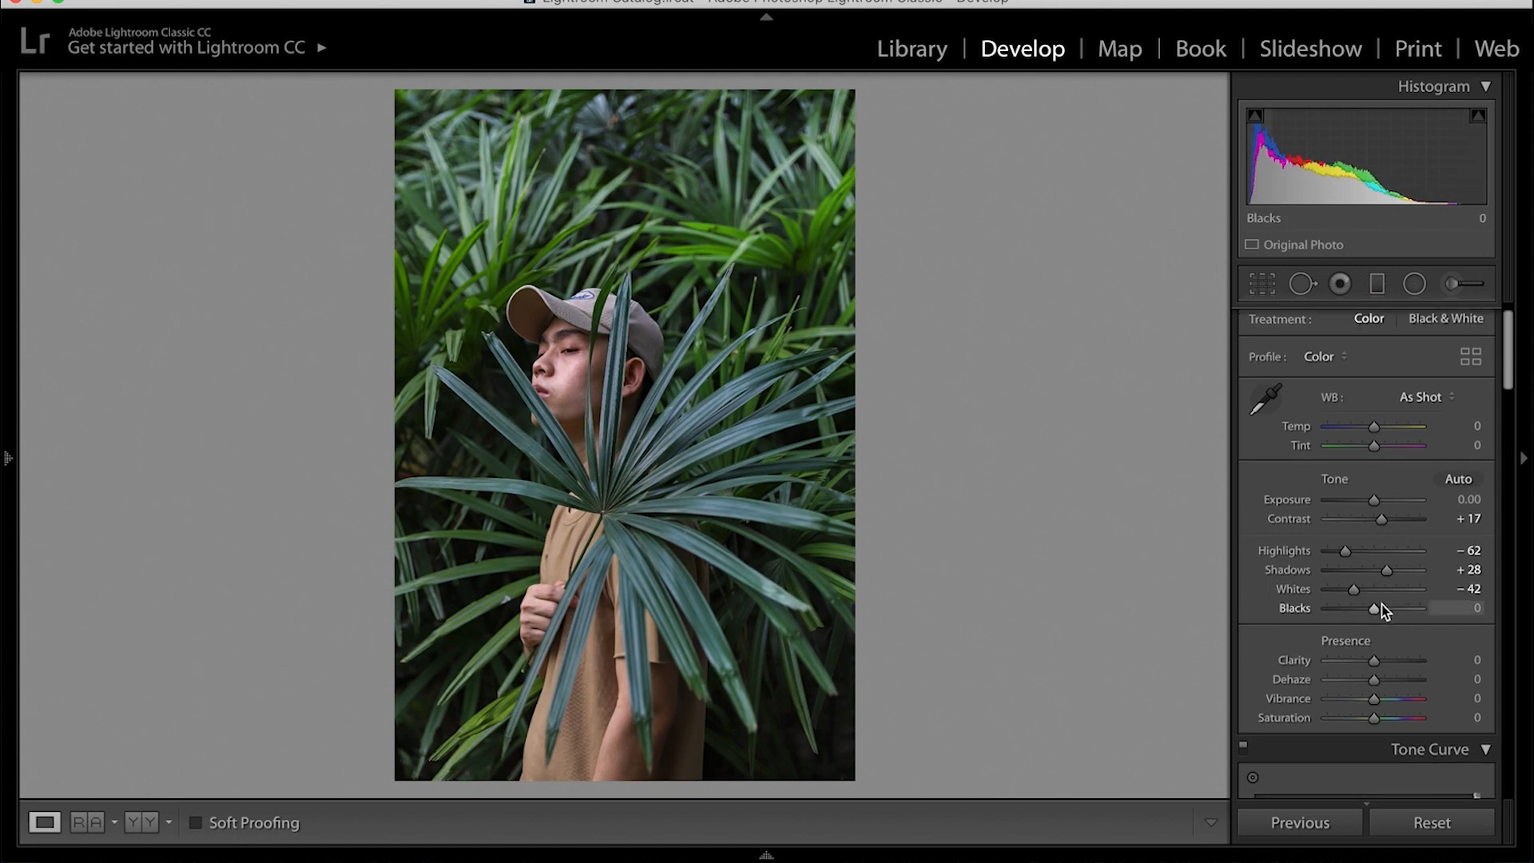
pyautogui.moveTo(1375, 606); pyautogui.dragTo(1357, 607)
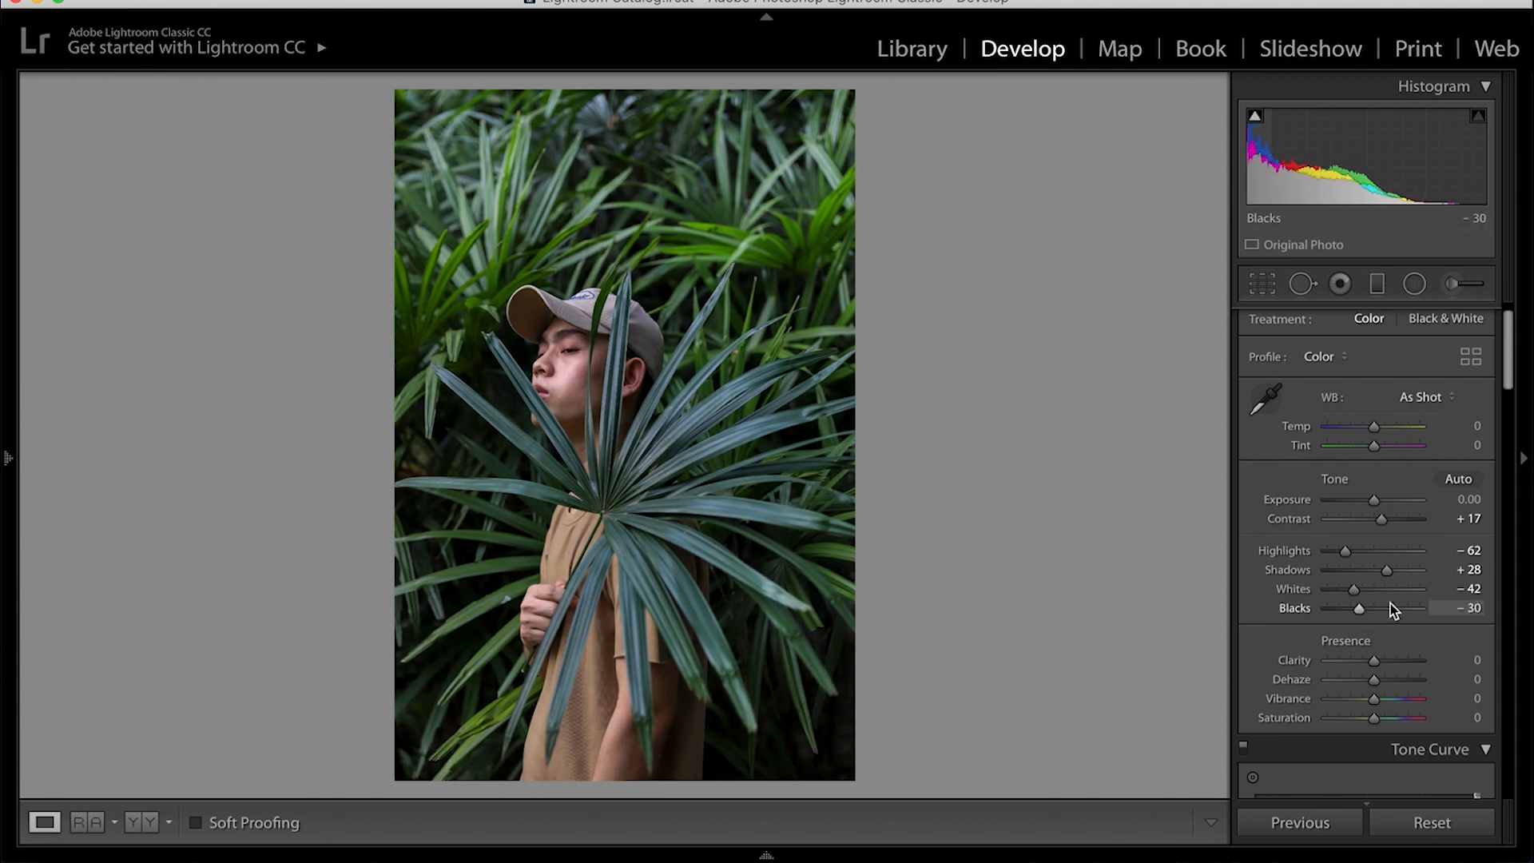
# - Raise the photo's Clarity to +5 and Saturation to +2
pyautogui.scroll(-2, 1392, 607)
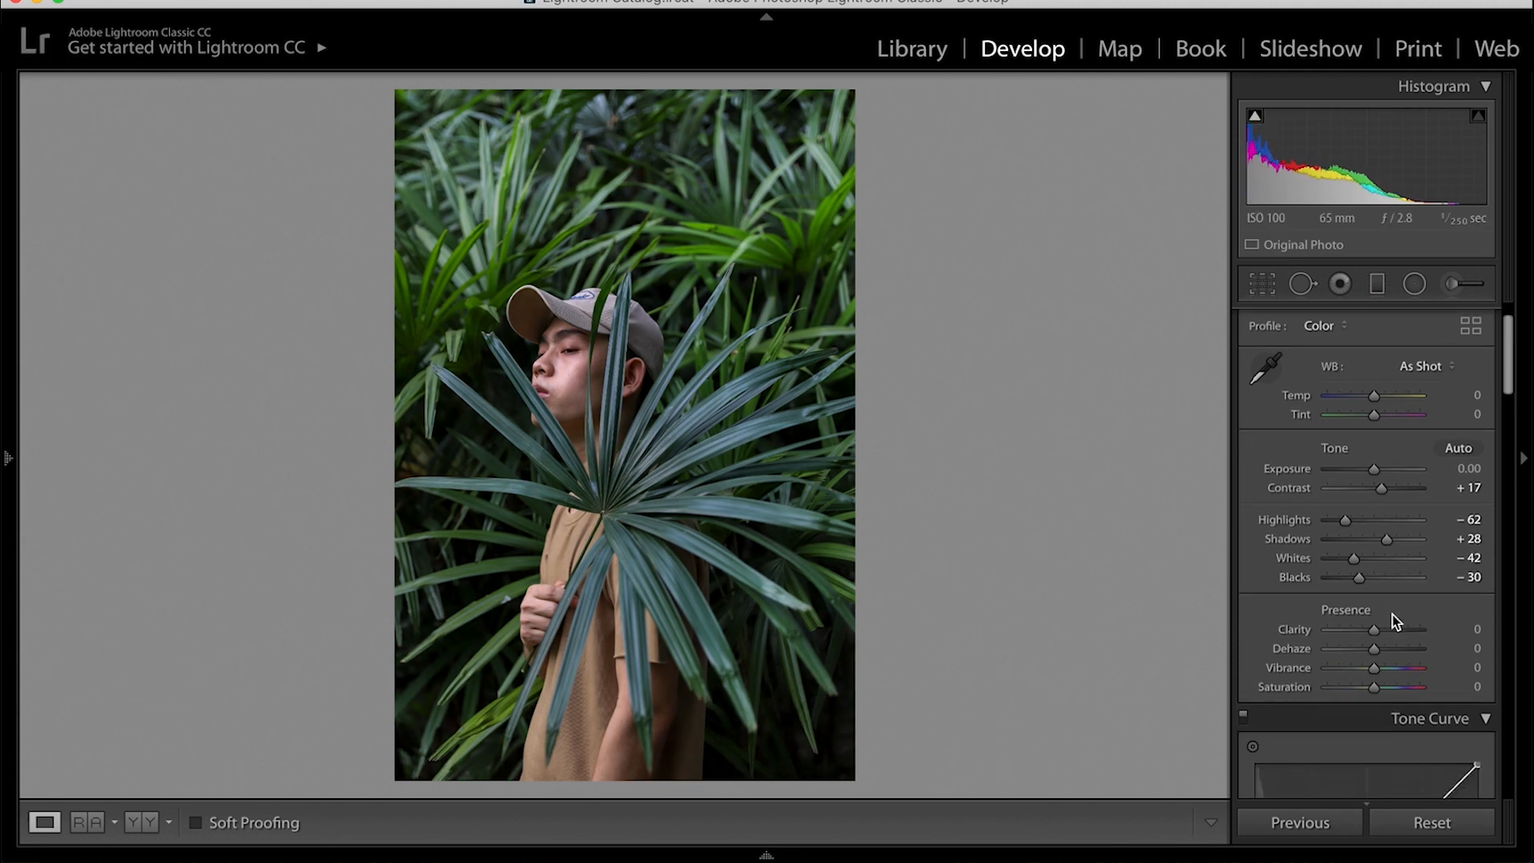
pyautogui.moveTo(1378, 633); pyautogui.dragTo(1379, 634)
pyautogui.scroll(-1, 1380, 648)
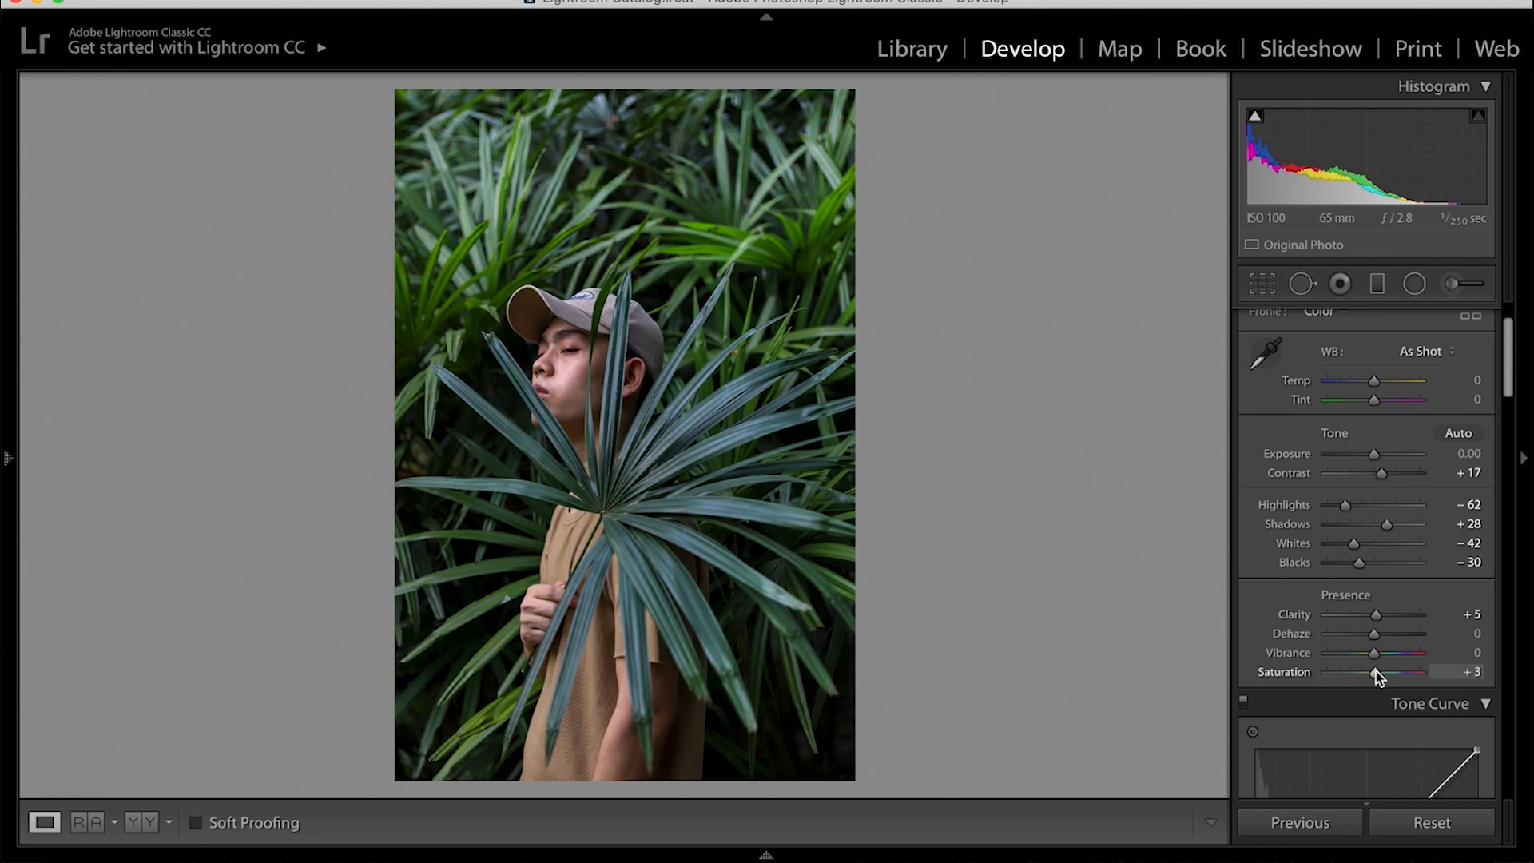
pyautogui.moveTo(1374, 673); pyautogui.dragTo(1376, 672)
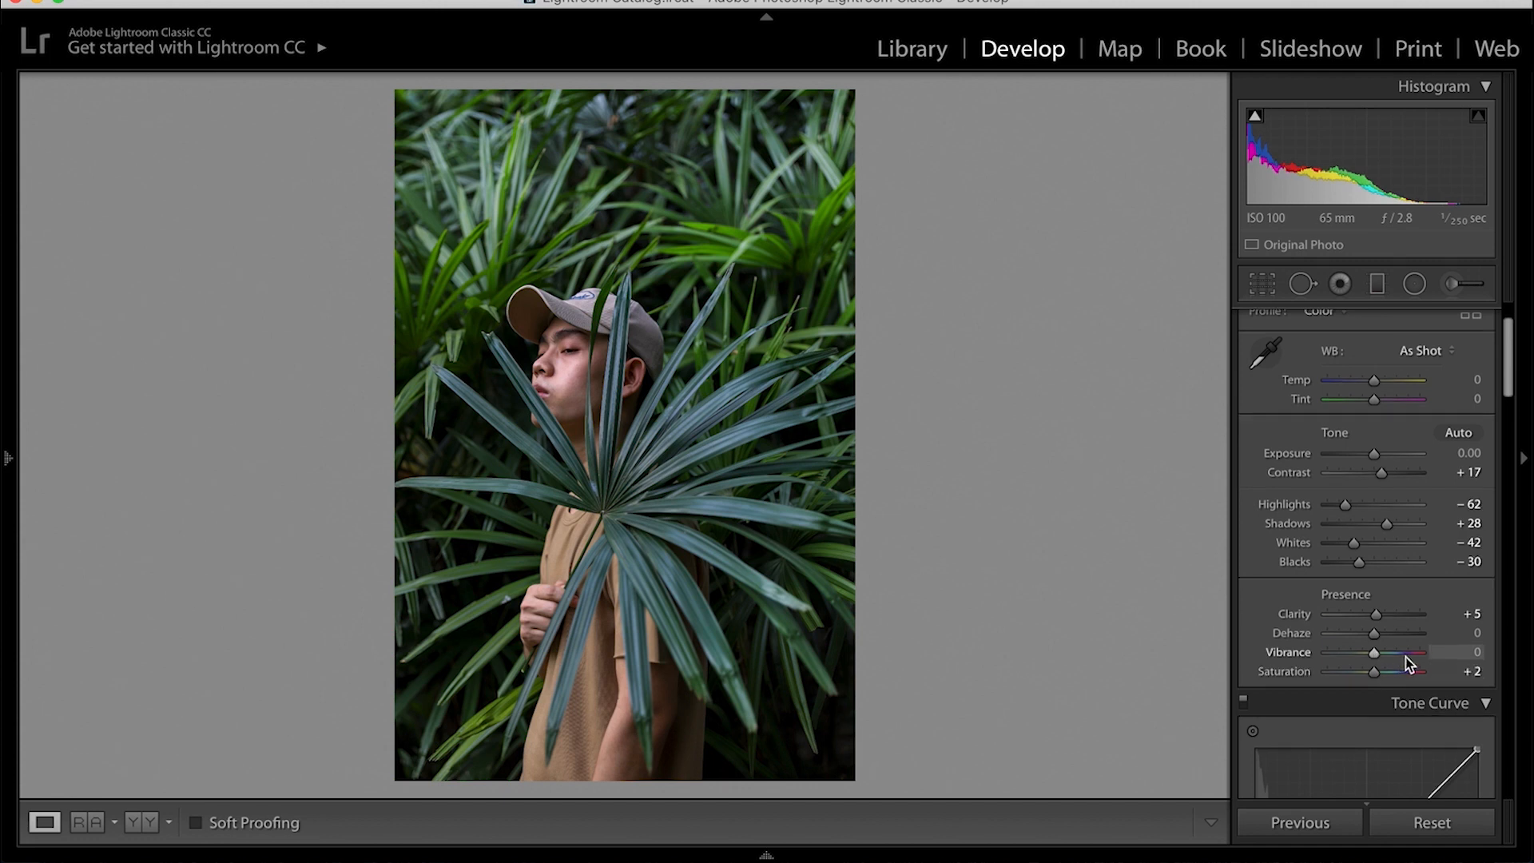
# - Add shadow, midtone and highlight points to the RGB tone curve, lower the white endpoint to 95.3% and lift the midtone point slightly
pyautogui.scroll(-5, 1405, 658)
pyautogui.scroll(-5, 1402, 667)
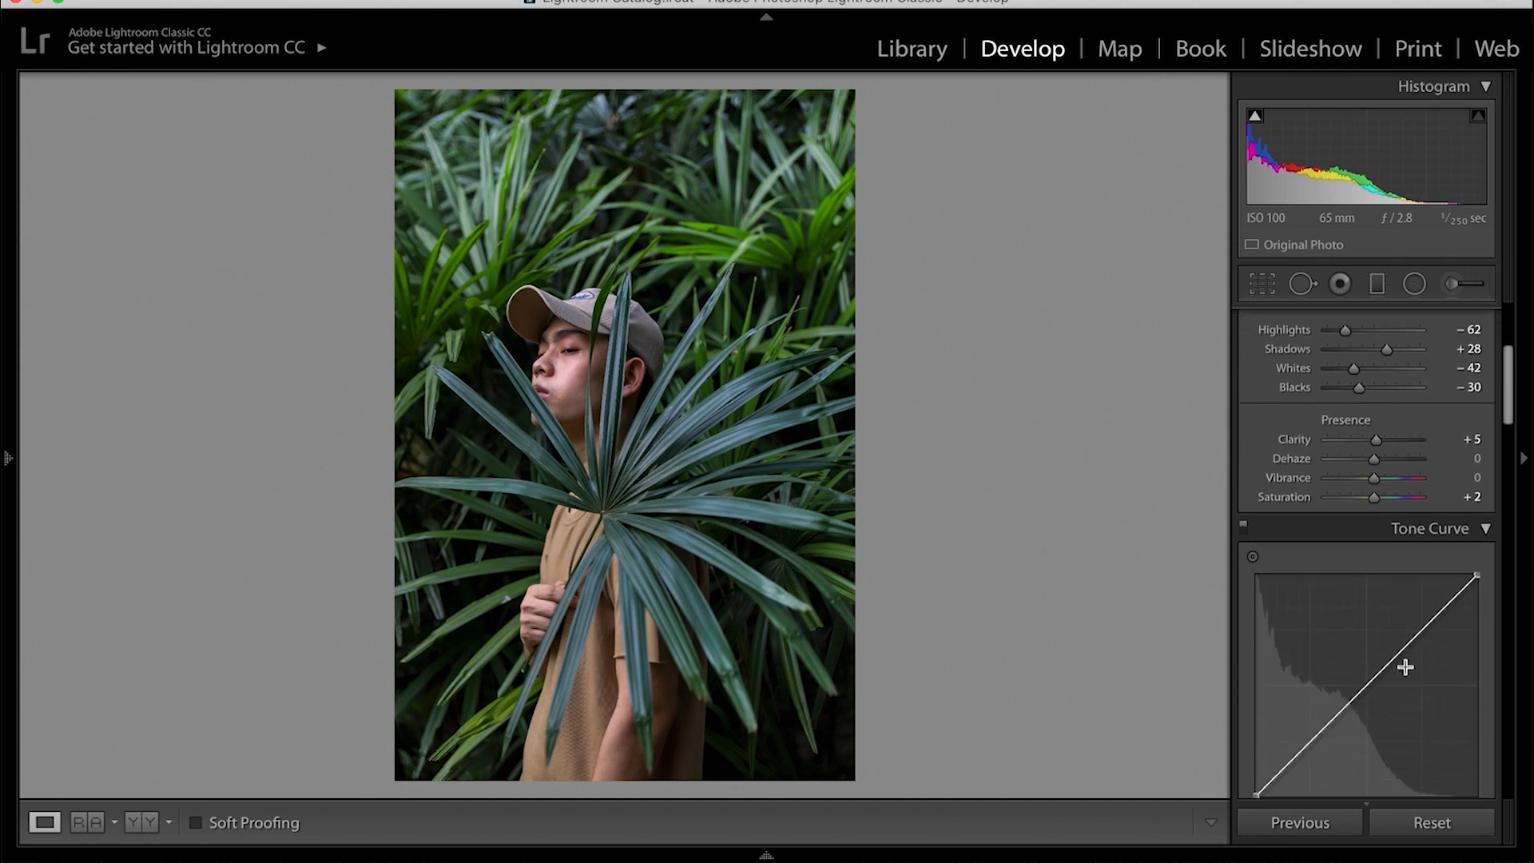
pyautogui.click(1309, 697)
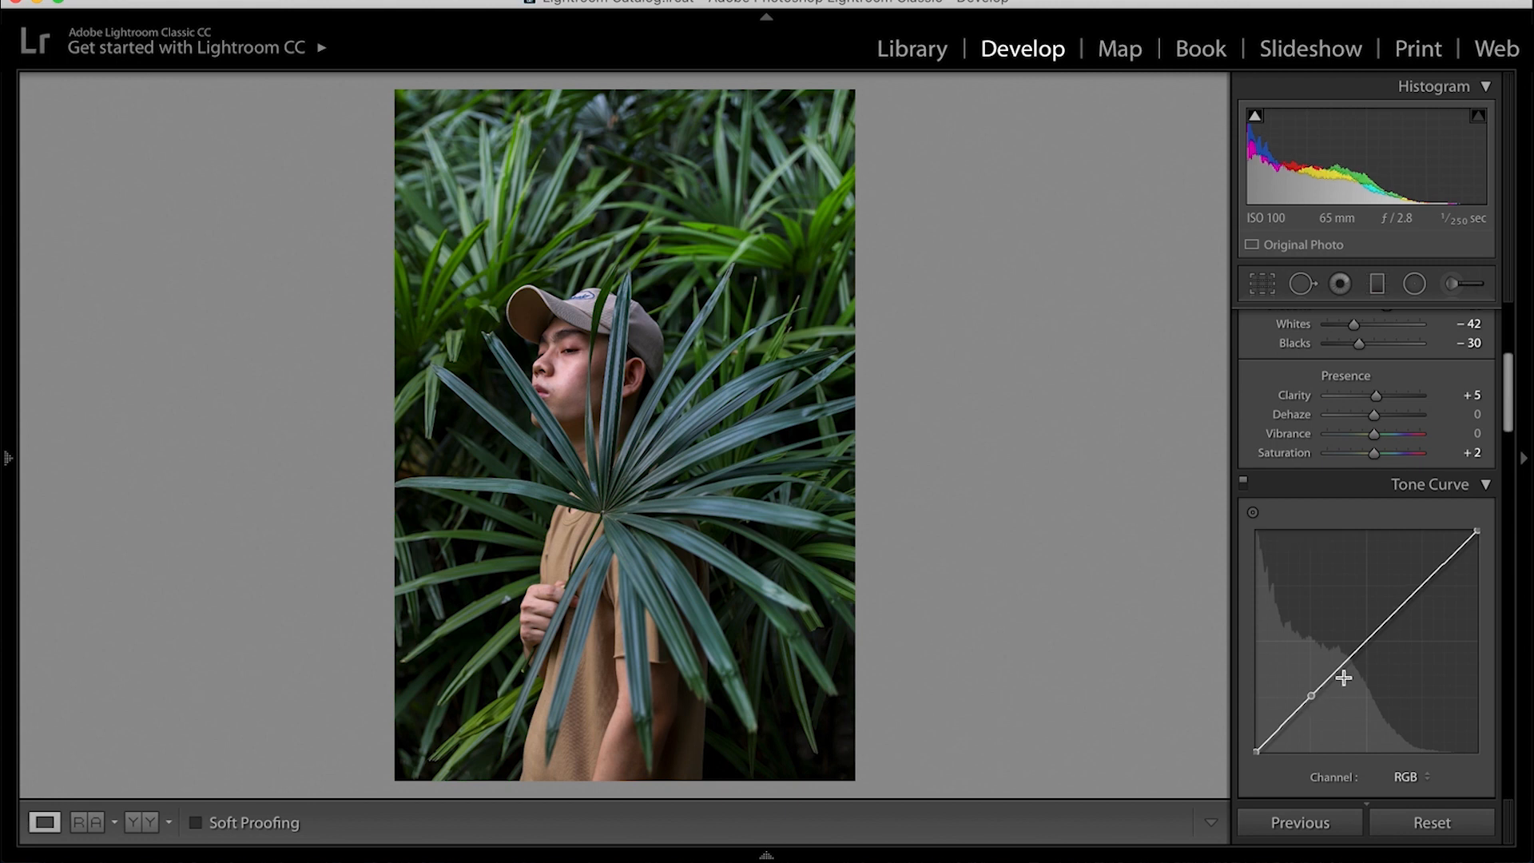
pyautogui.click(1424, 586)
pyautogui.click(1367, 639)
pyautogui.moveTo(1476, 530); pyautogui.dragTo(1477, 541)
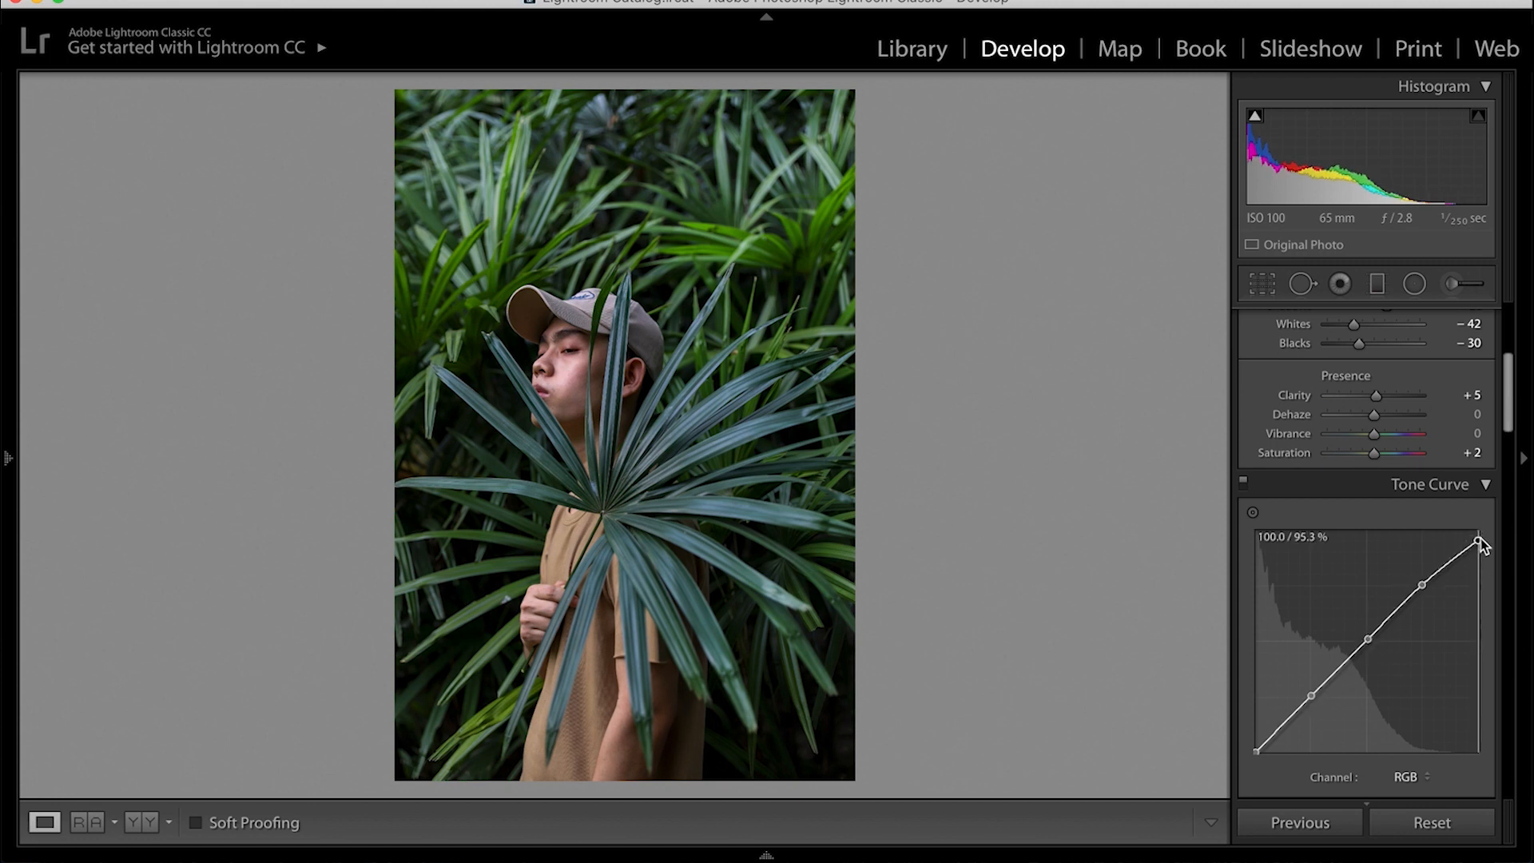
pyautogui.moveTo(1372, 636); pyautogui.dragTo(1366, 633)
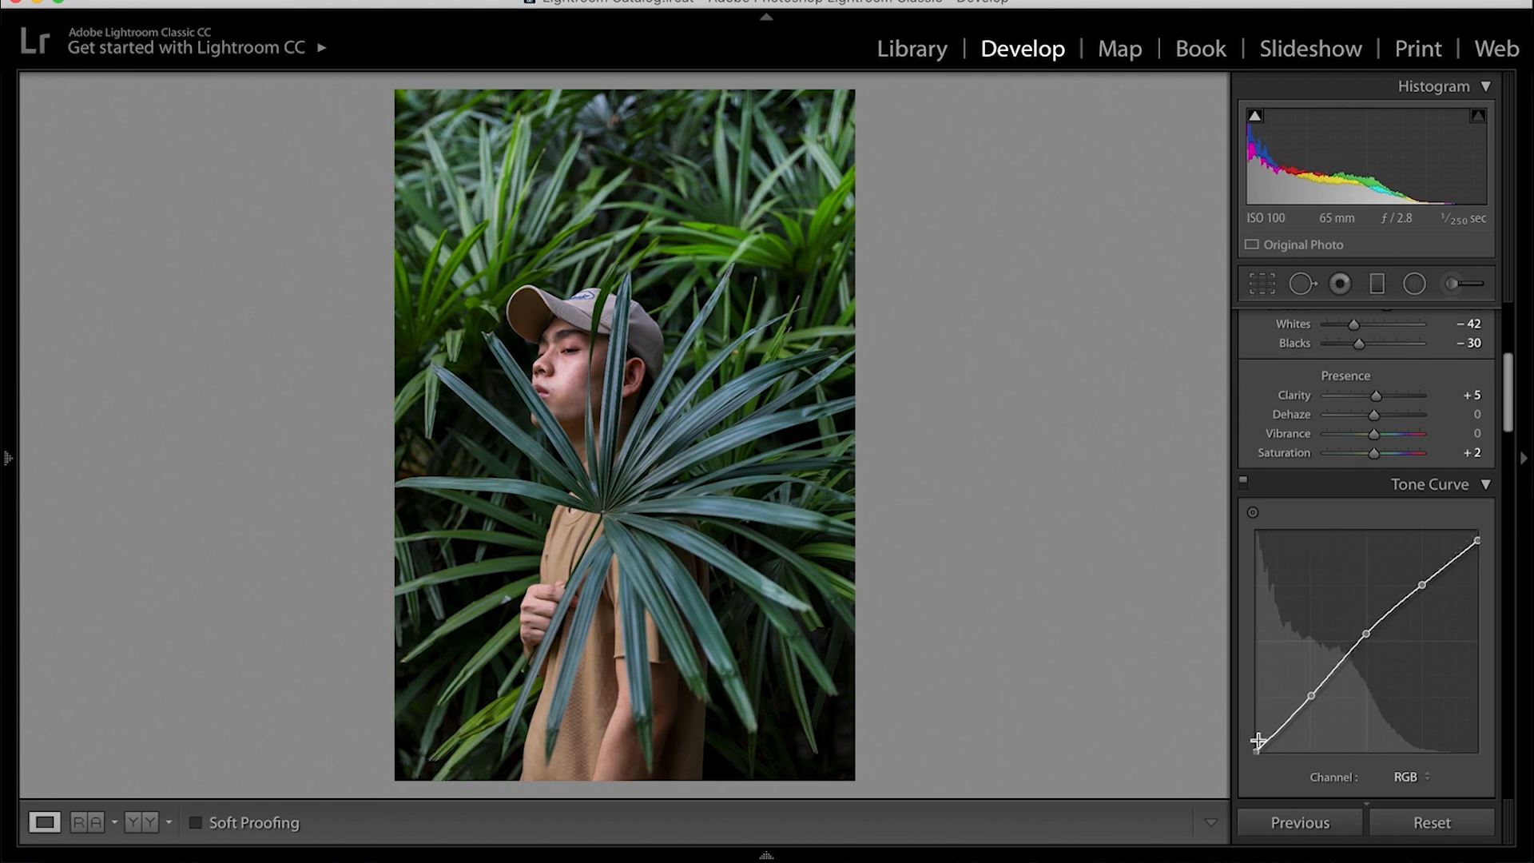
# - Fade the blacks by raising the tone curve's black endpoint to roughly 10% and adding a point near 14.1 / 16.1%
pyautogui.moveTo(1257, 751); pyautogui.dragTo(1252, 730)
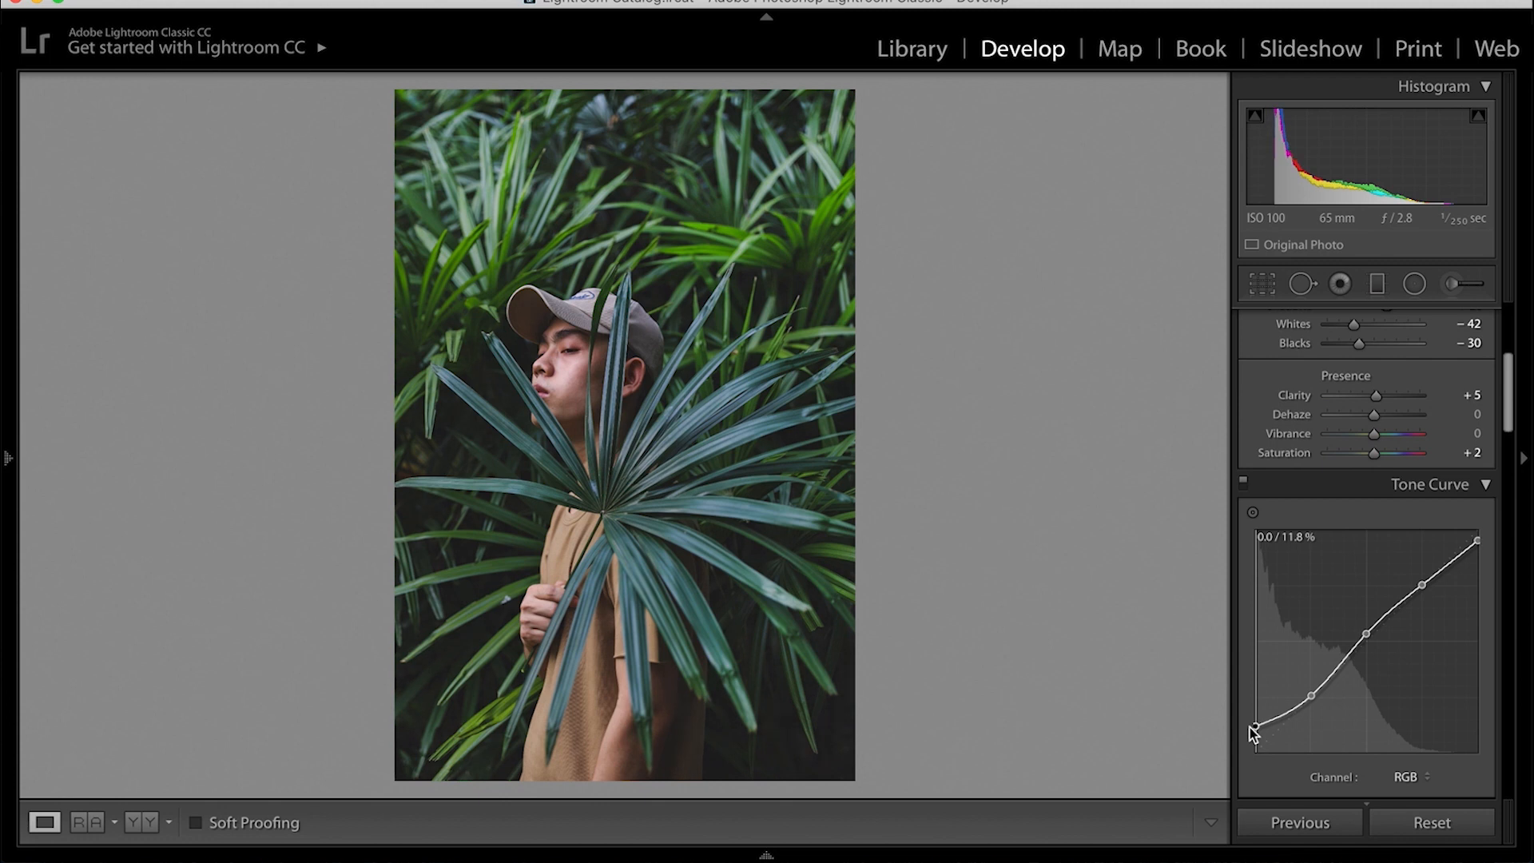
pyautogui.click(1286, 716)
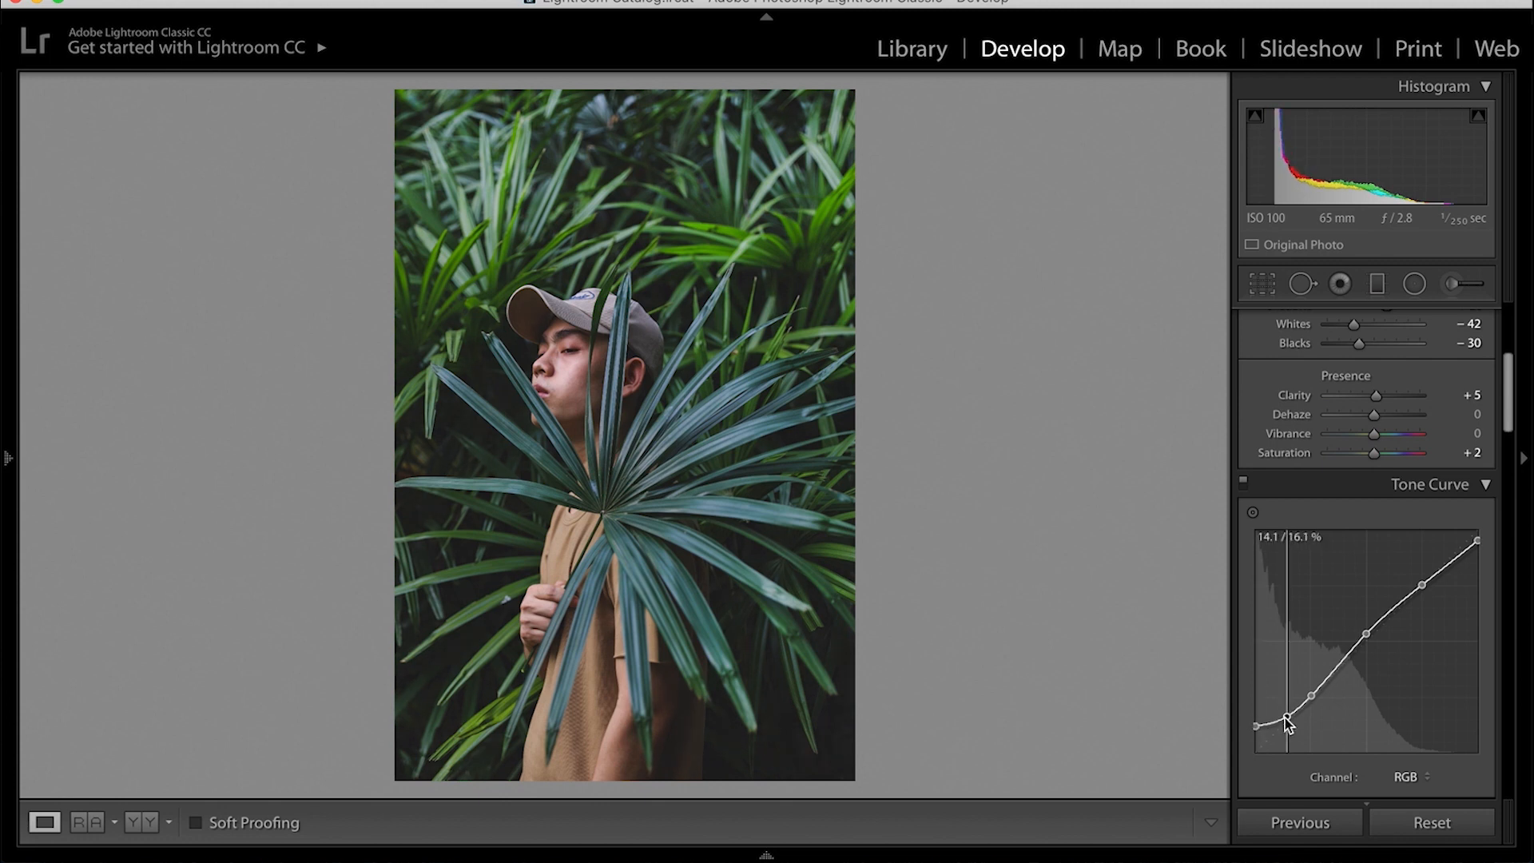
pyautogui.moveTo(1255, 726)
pyautogui.mouseDown()
pyautogui.moveTo(1287, 719)
pyautogui.moveTo(1257, 728)
pyautogui.mouseUp()
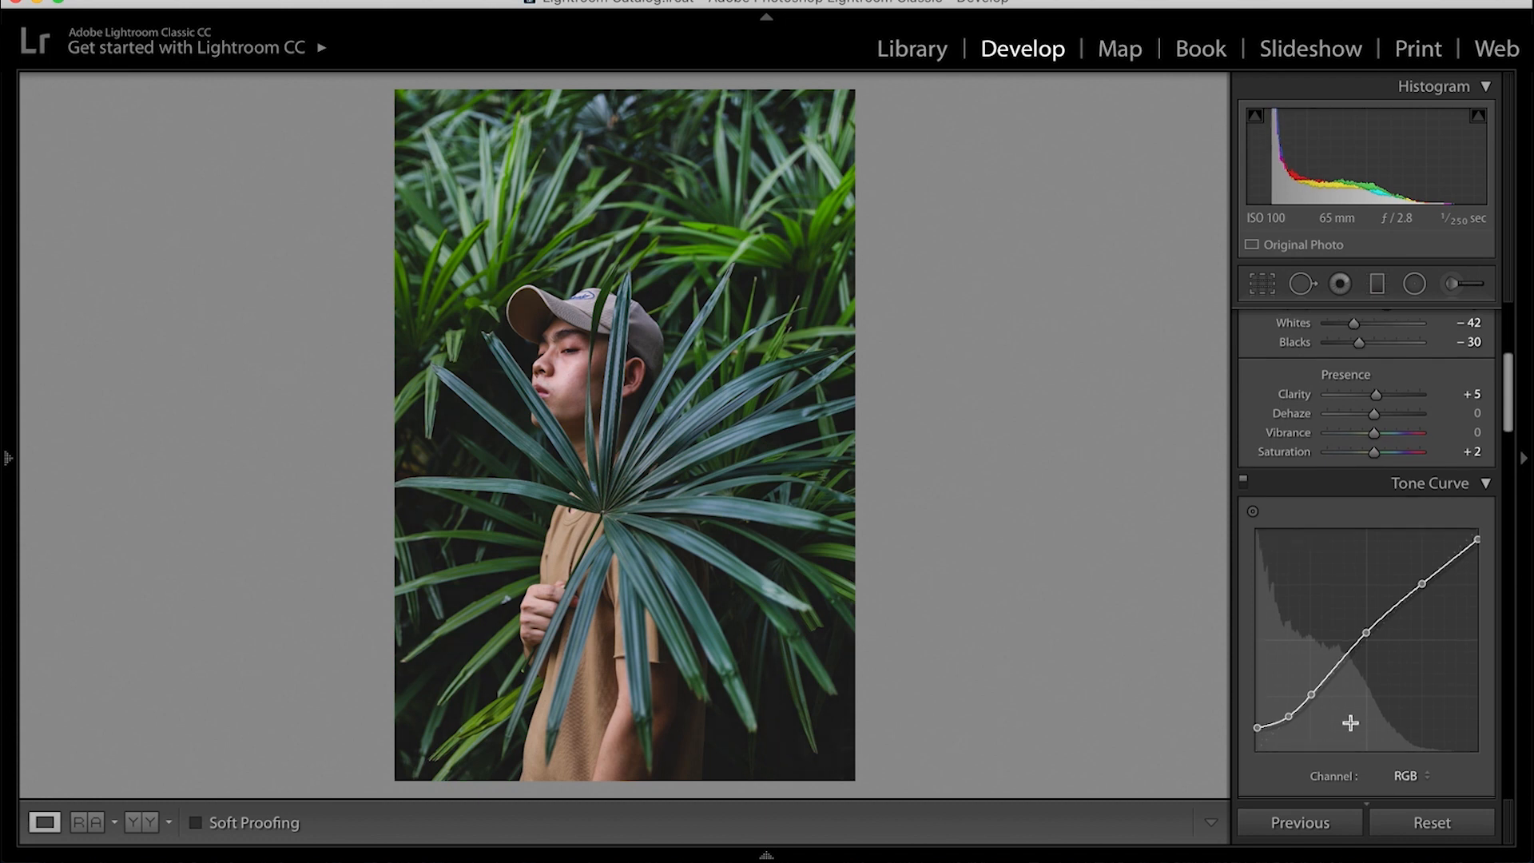
# - Increase the Saturation of the red colour range slightly in the HSL/Color adjustments
pyautogui.scroll(-5, 1354, 724)
pyautogui.scroll(-3, 1354, 724)
pyautogui.click(1278, 516)
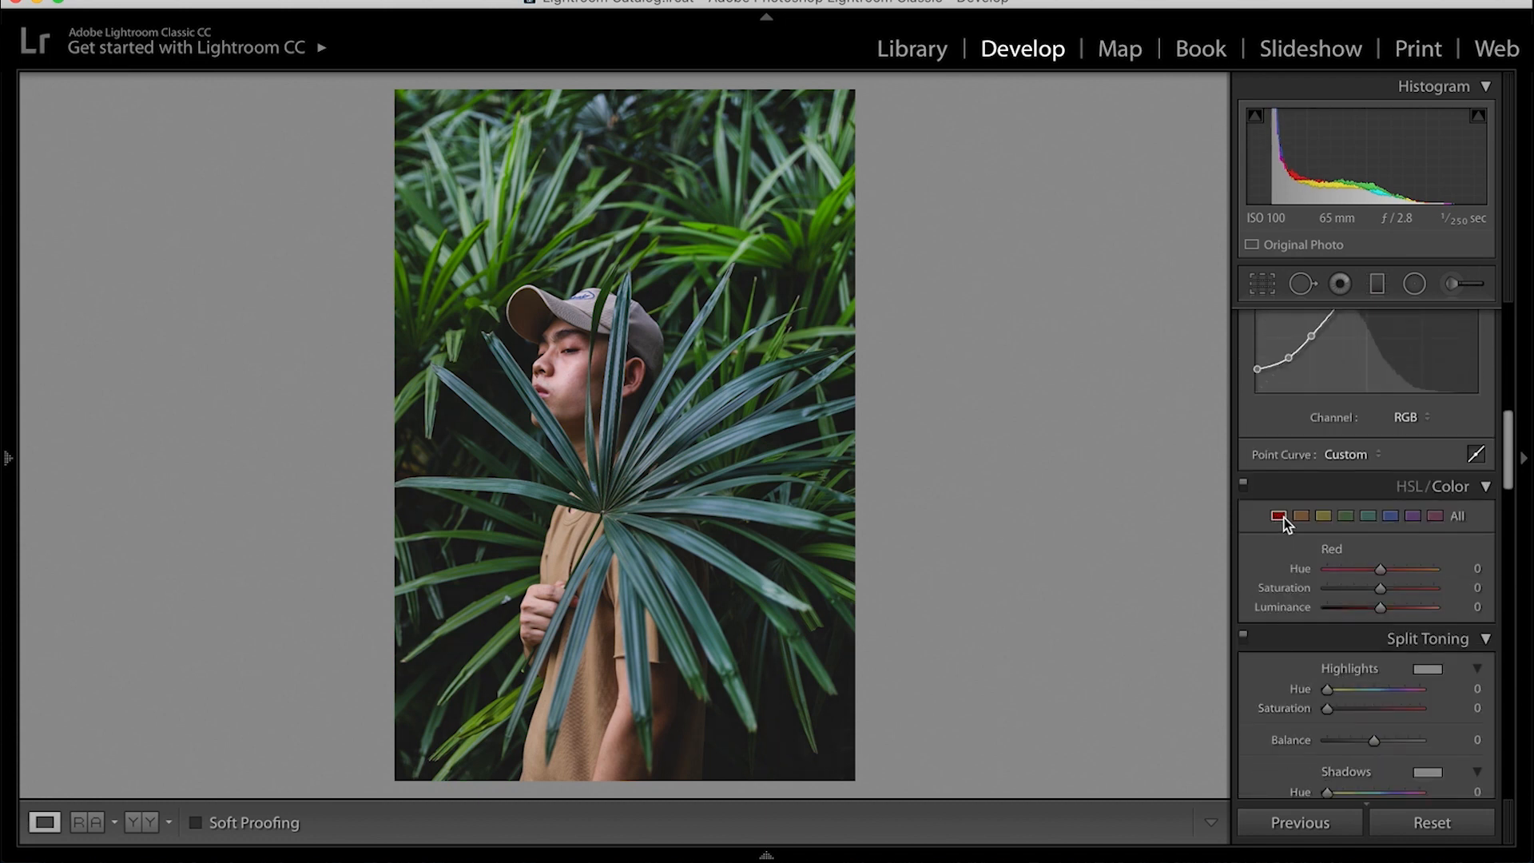
pyautogui.moveTo(1380, 591); pyautogui.dragTo(1390, 591)
# - Set the orange range's Saturation to −17, Luminance to +13 and Hue to +1
pyautogui.click(1306, 516)
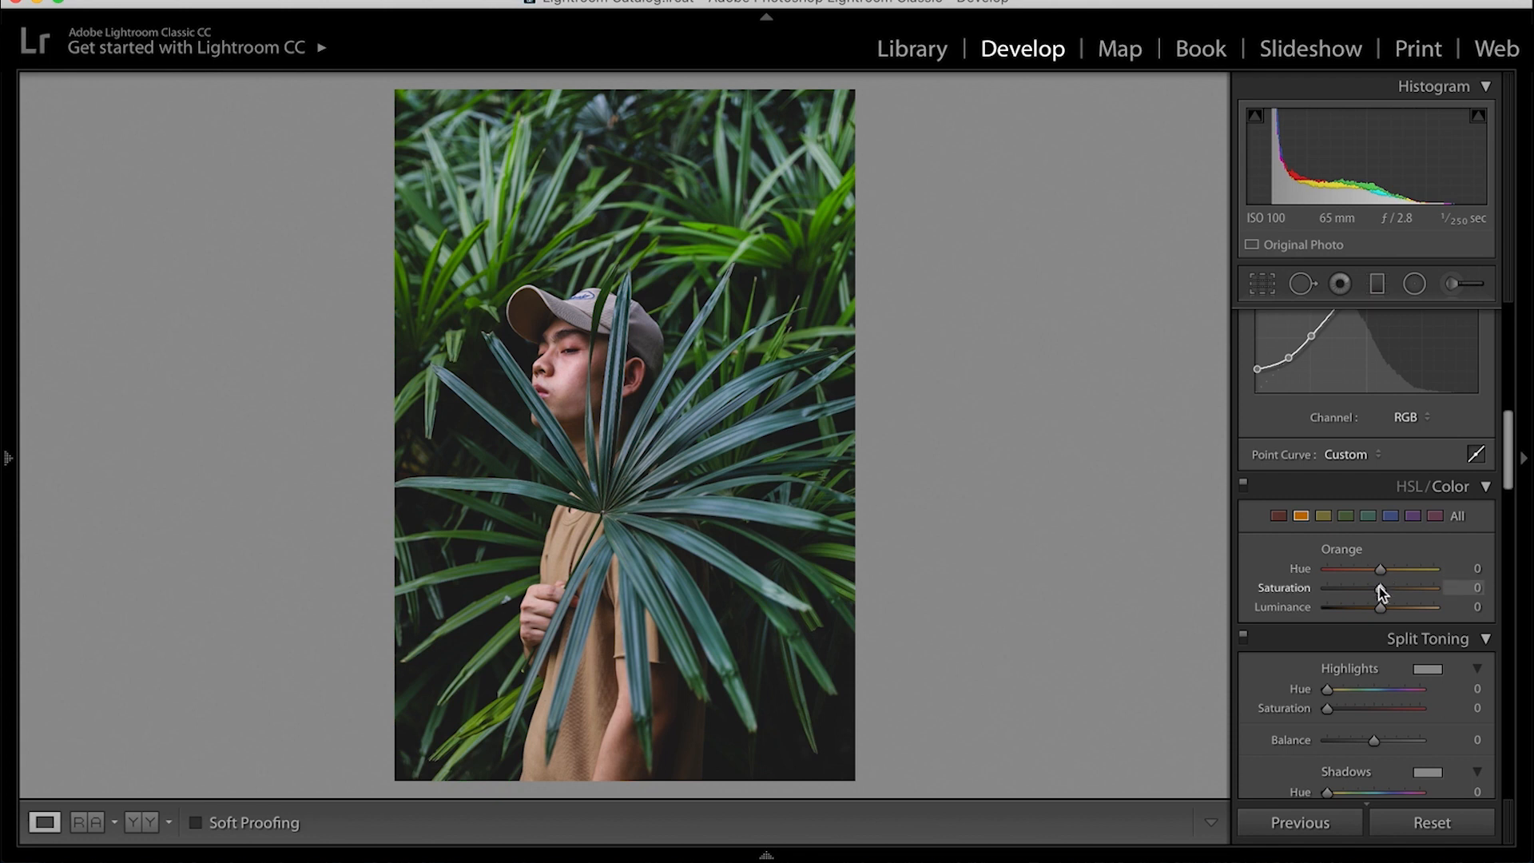
pyautogui.moveTo(1378, 590); pyautogui.dragTo(1369, 587)
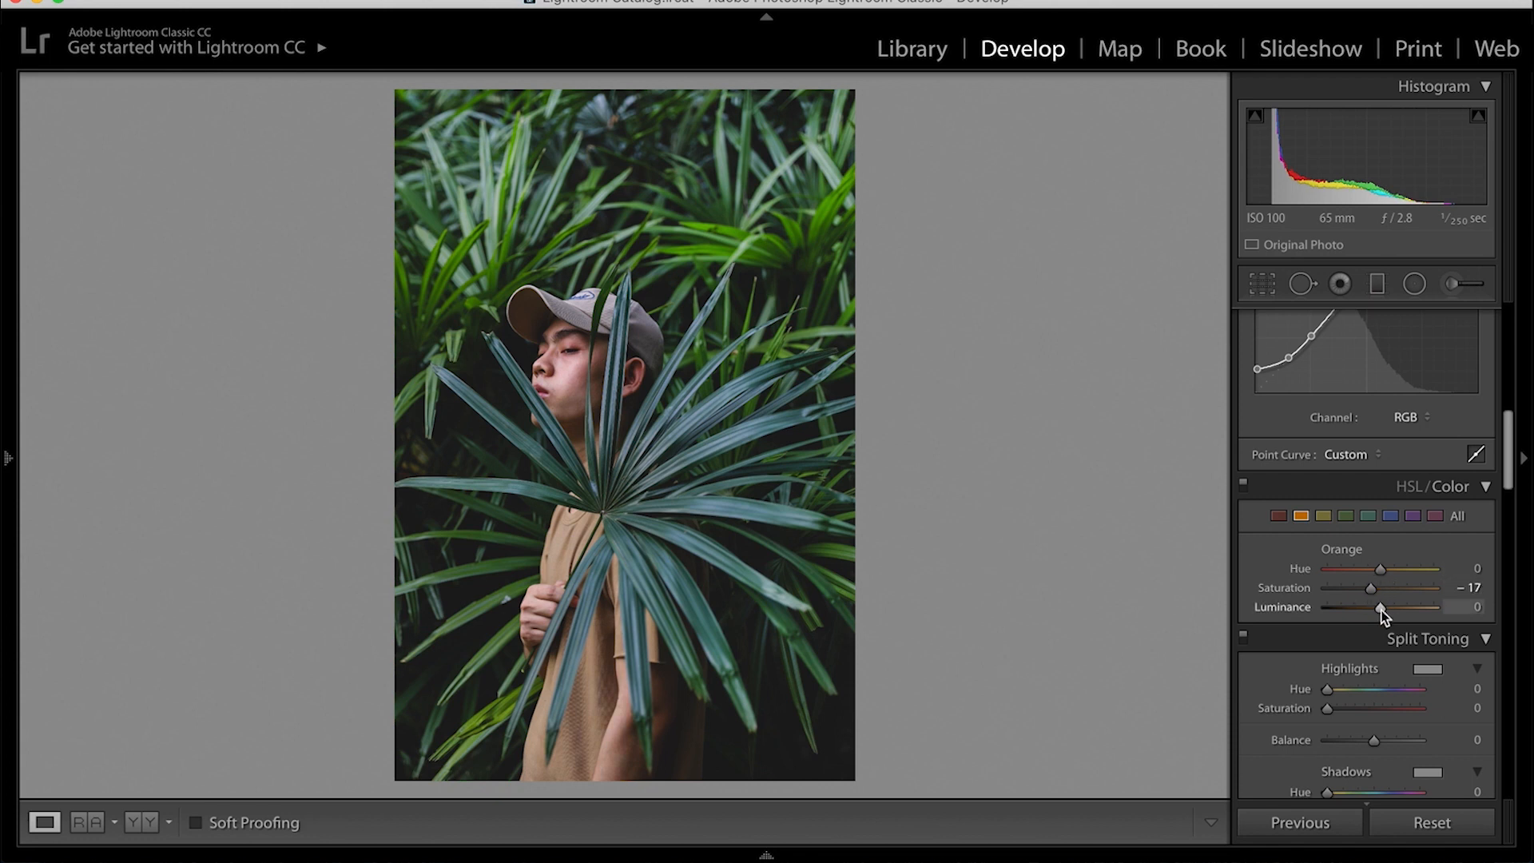
pyautogui.moveTo(1381, 607); pyautogui.dragTo(1386, 609)
pyautogui.moveTo(1383, 574); pyautogui.dragTo(1384, 579)
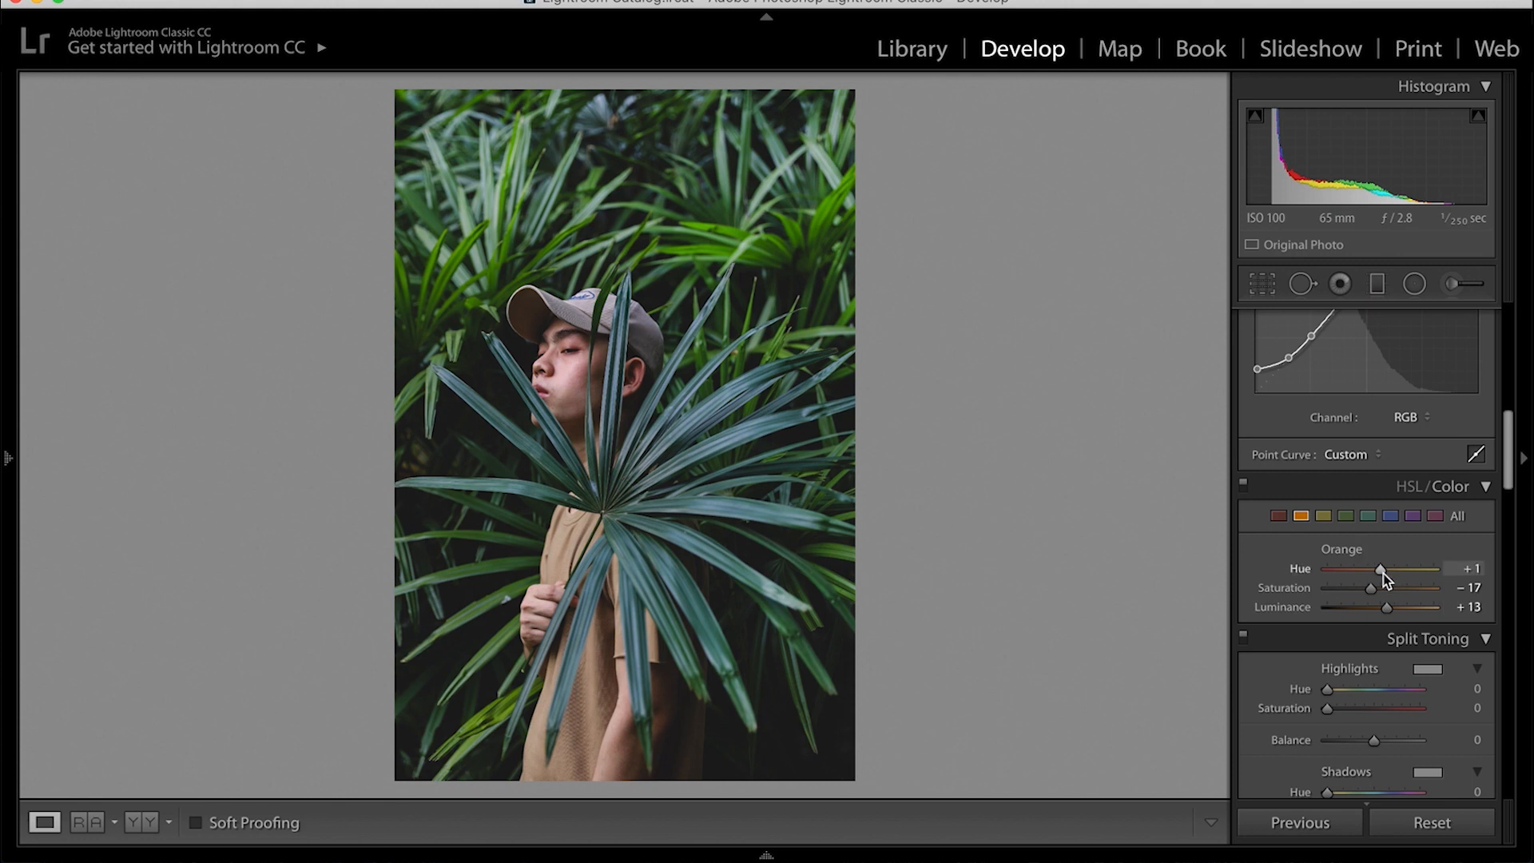
# - Set the yellow range's Hue to −42 and Saturation to −17, and adjust its Luminance
pyautogui.click(1330, 515)
pyautogui.scroll(-1, 1407, 577)
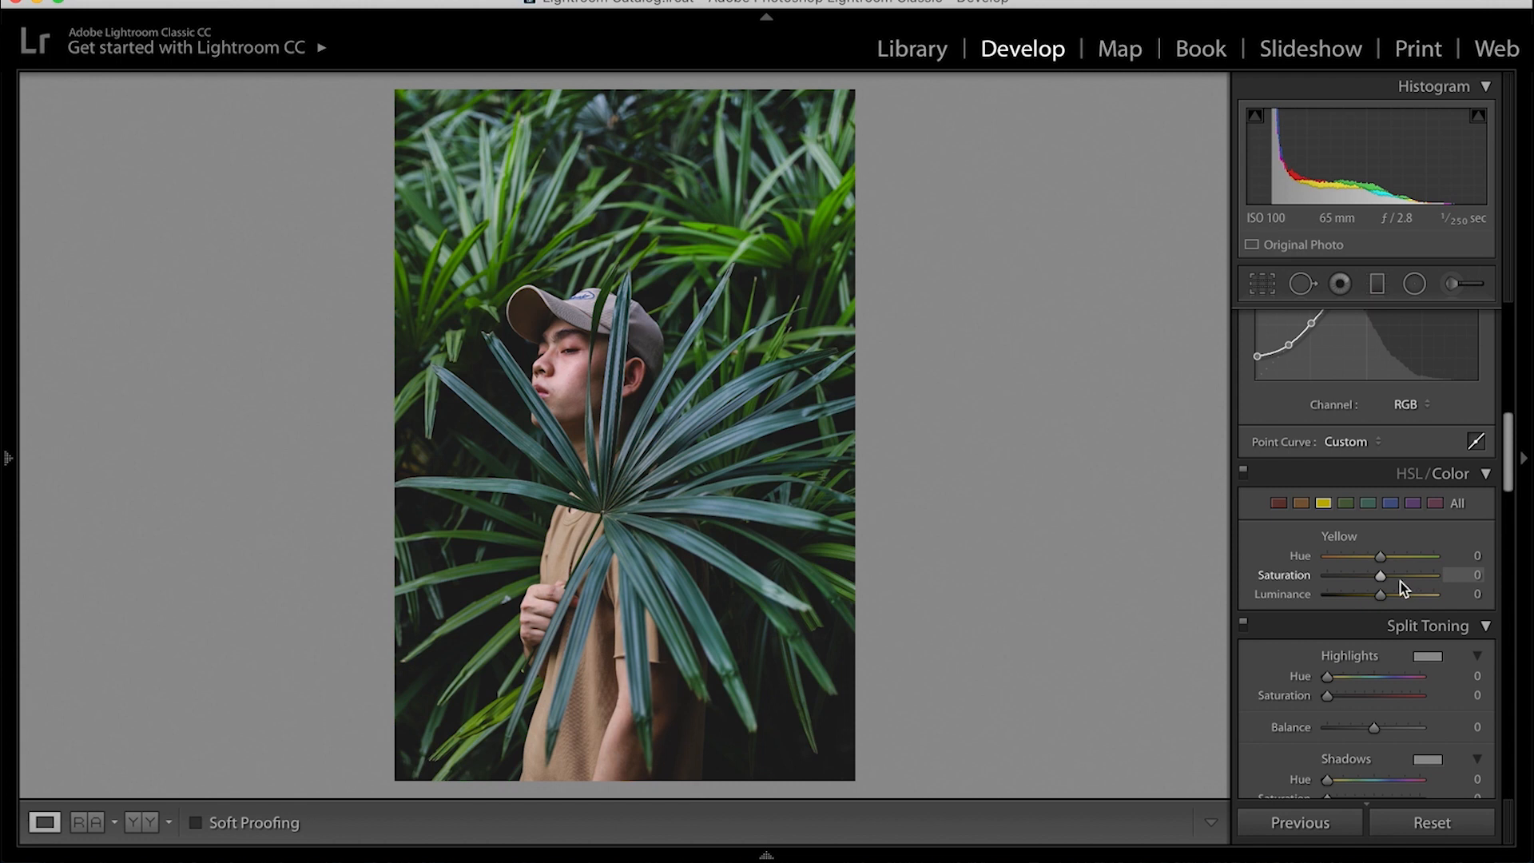
pyautogui.moveTo(1381, 556); pyautogui.dragTo(1361, 555)
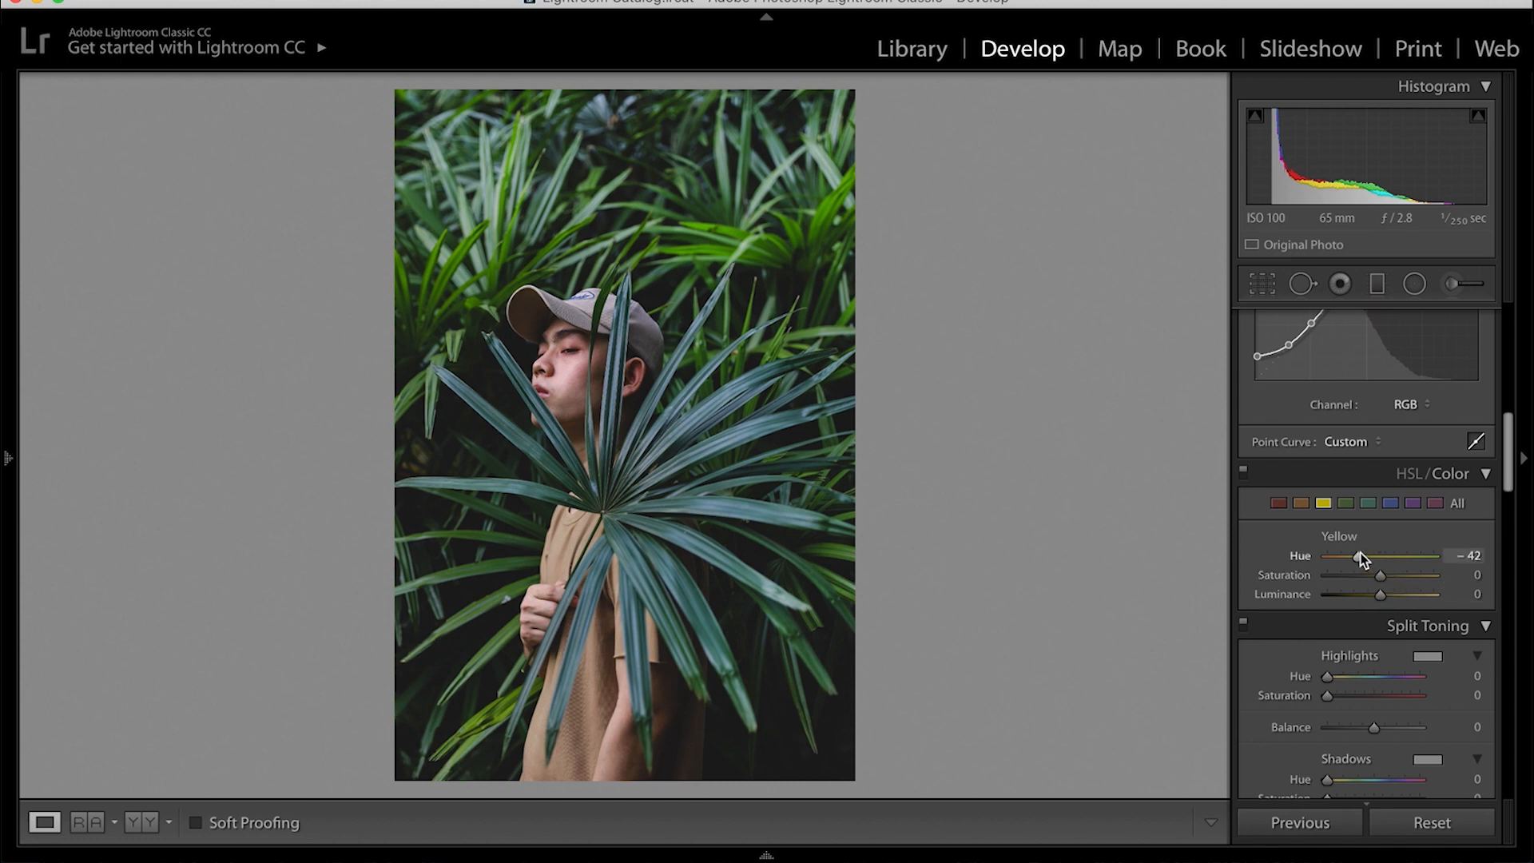
pyautogui.scroll(-1, 1390, 548)
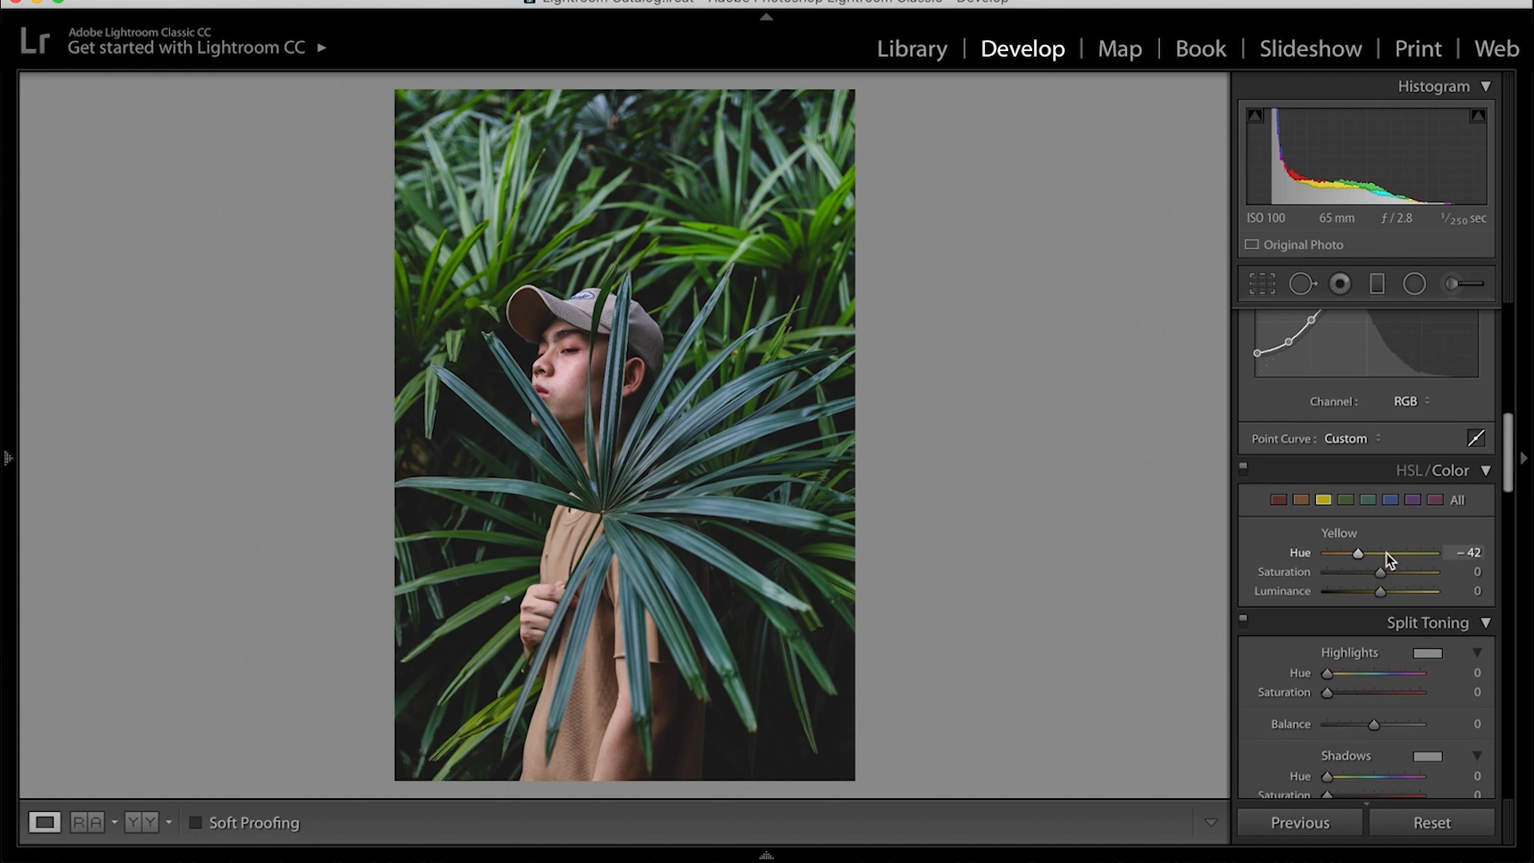
pyautogui.moveTo(1379, 572); pyautogui.dragTo(1396, 574)
pyautogui.scroll(-1, 1392, 568)
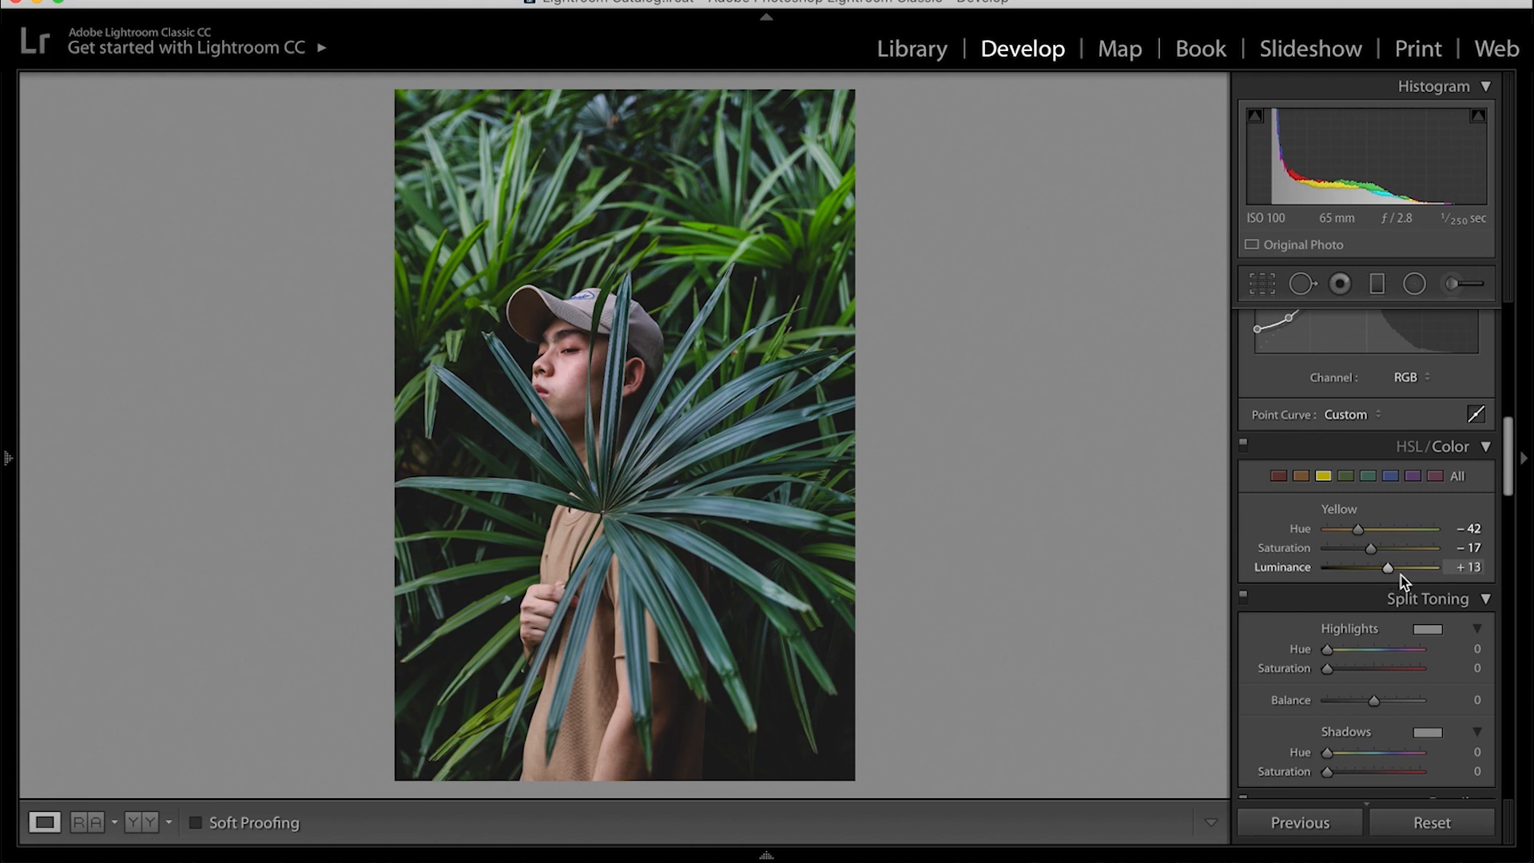
pyautogui.doubleClick(1390, 569)
# - Set the green range's Hue to +62 and Saturation to −92, and lower its Luminance moderately
pyautogui.click(1343, 475)
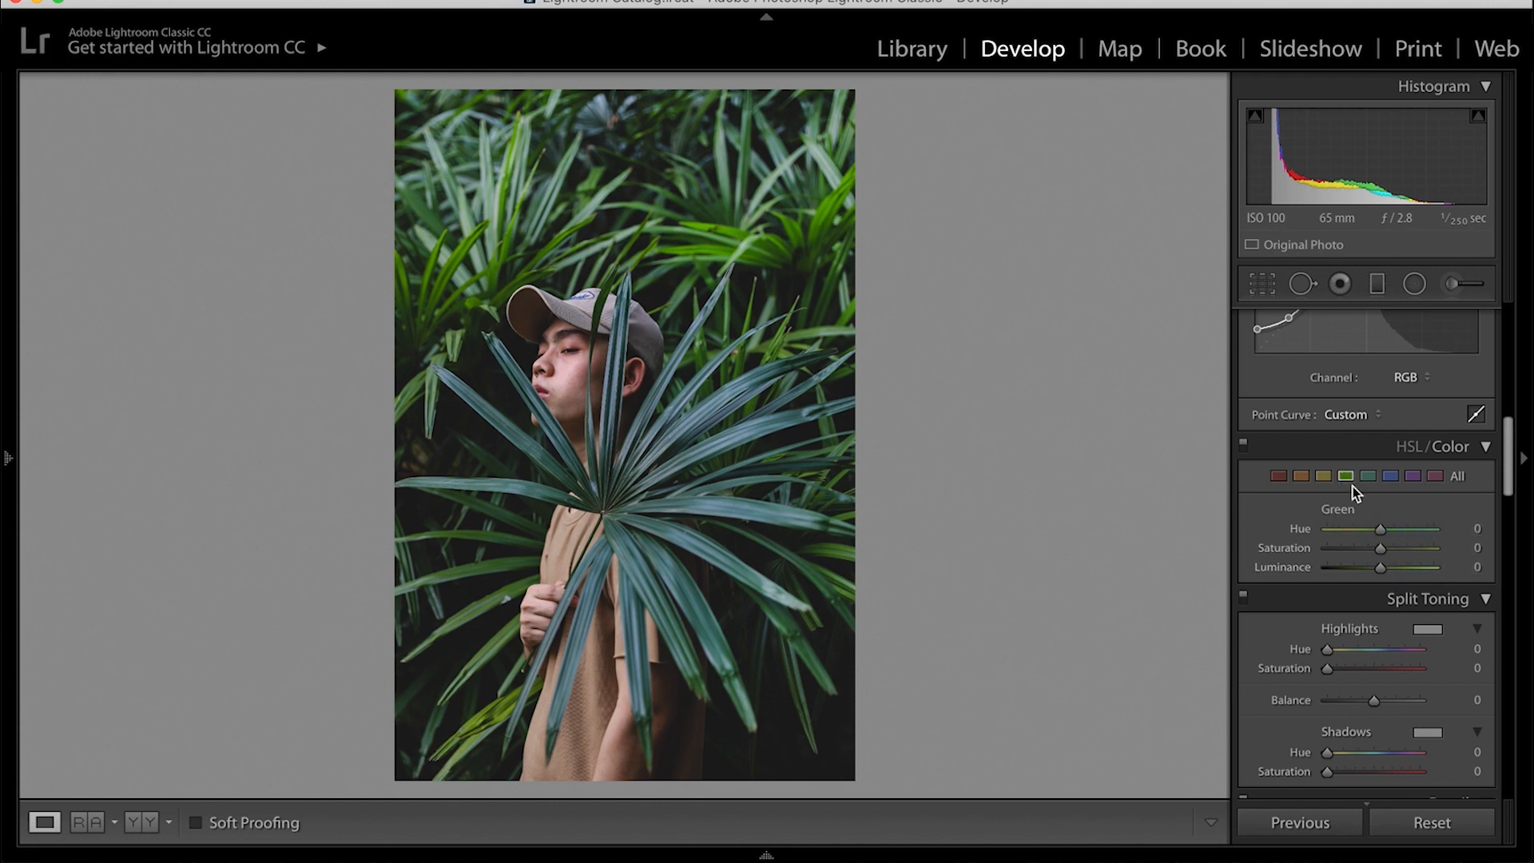
pyautogui.moveTo(1385, 529); pyautogui.dragTo(1417, 532)
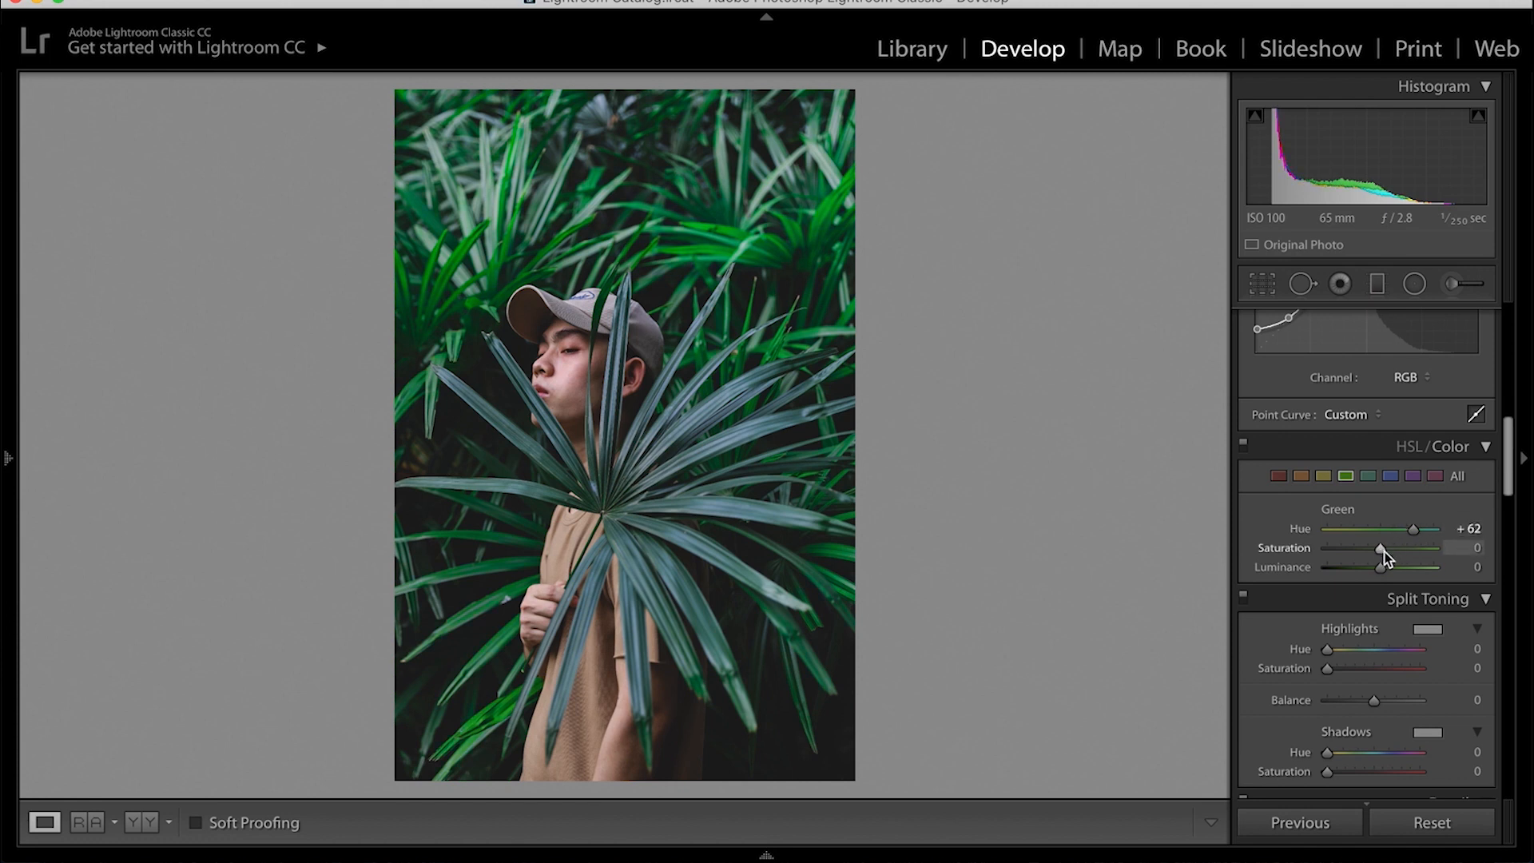
pyautogui.moveTo(1376, 554); pyautogui.dragTo(1331, 546)
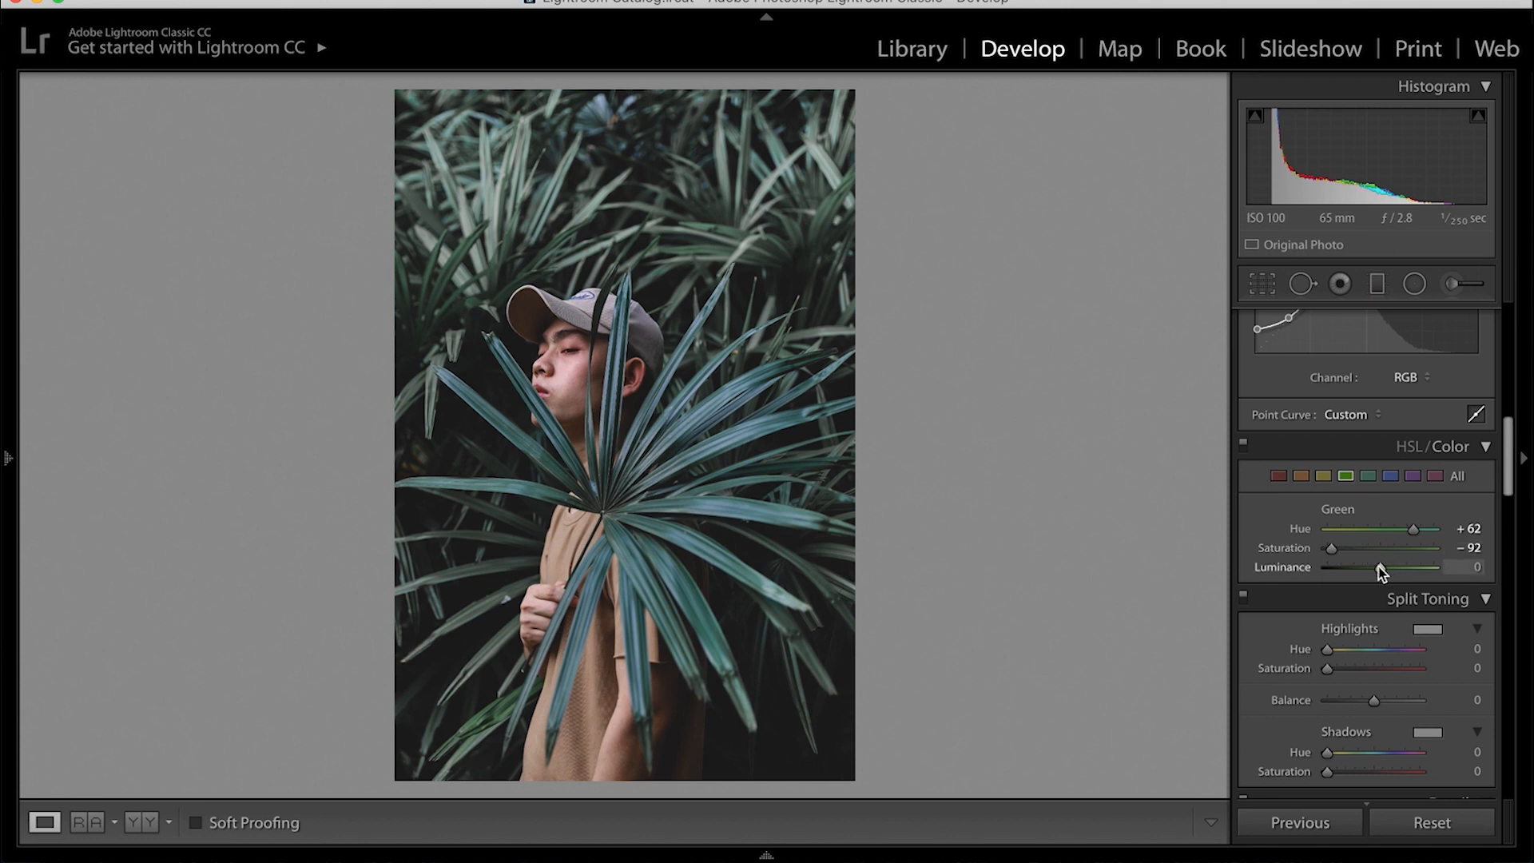
pyautogui.moveTo(1379, 569); pyautogui.dragTo(1361, 568)
# - Set the aqua range's Hue to −69 and reduce its Saturation, and set the blue range's Saturation to −79
pyautogui.click(1366, 479)
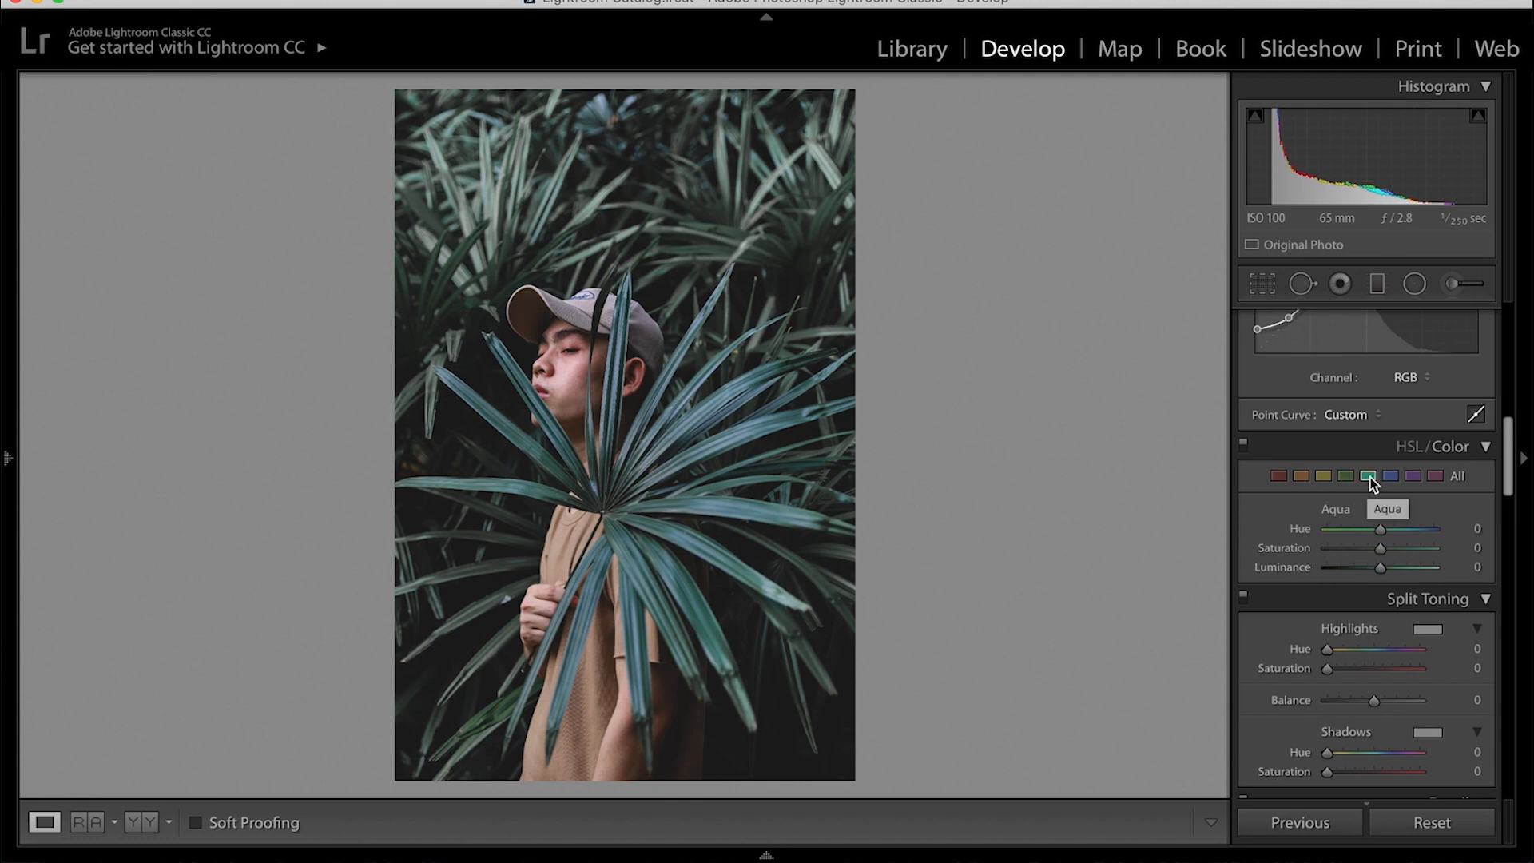
pyautogui.moveTo(1379, 529); pyautogui.dragTo(1344, 530)
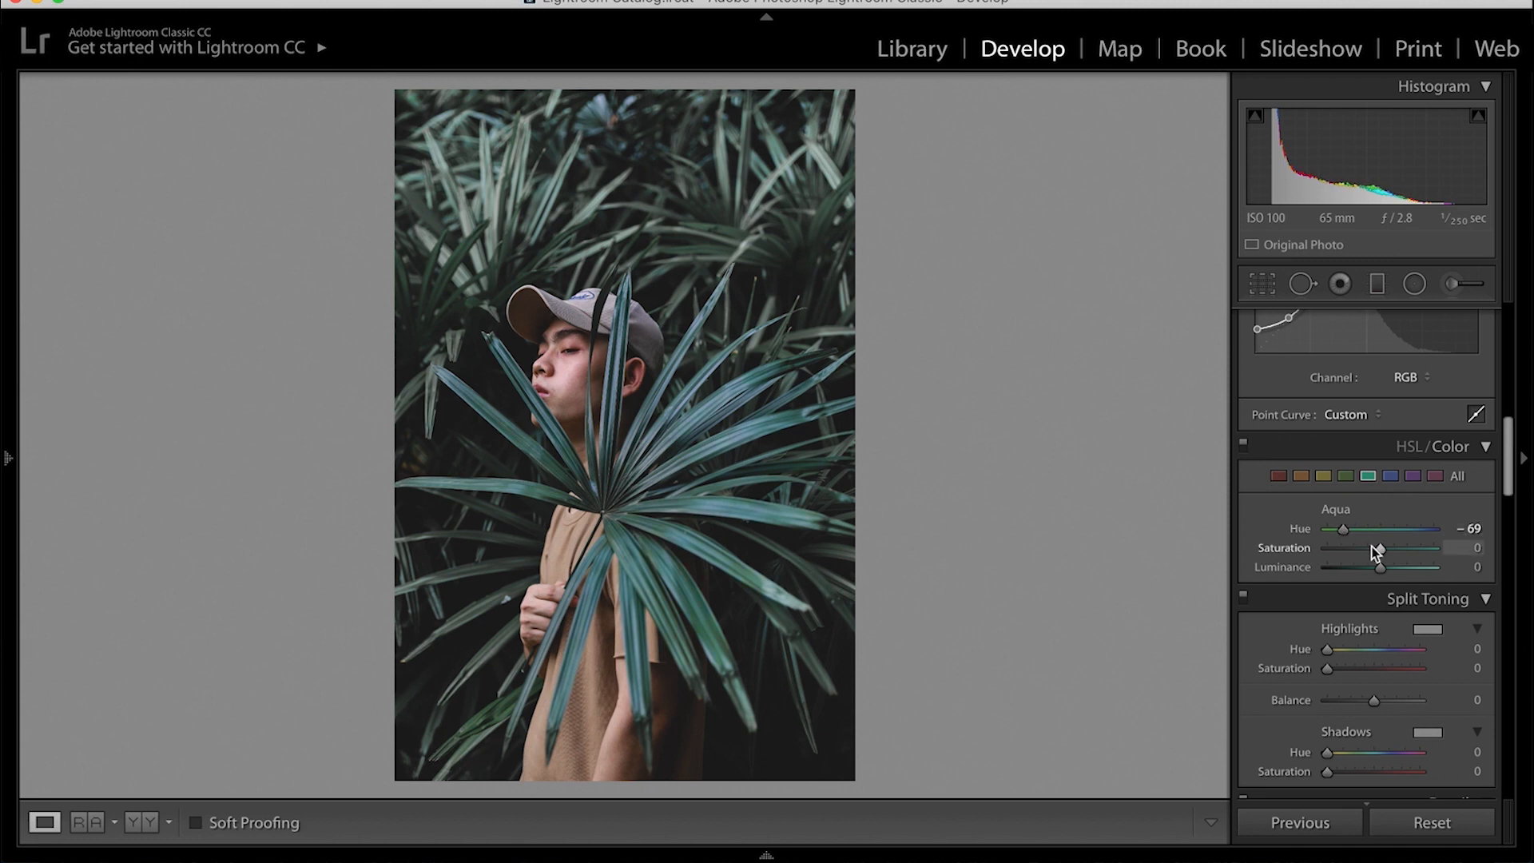
pyautogui.moveTo(1379, 549); pyautogui.dragTo(1362, 548)
pyautogui.click(1390, 476)
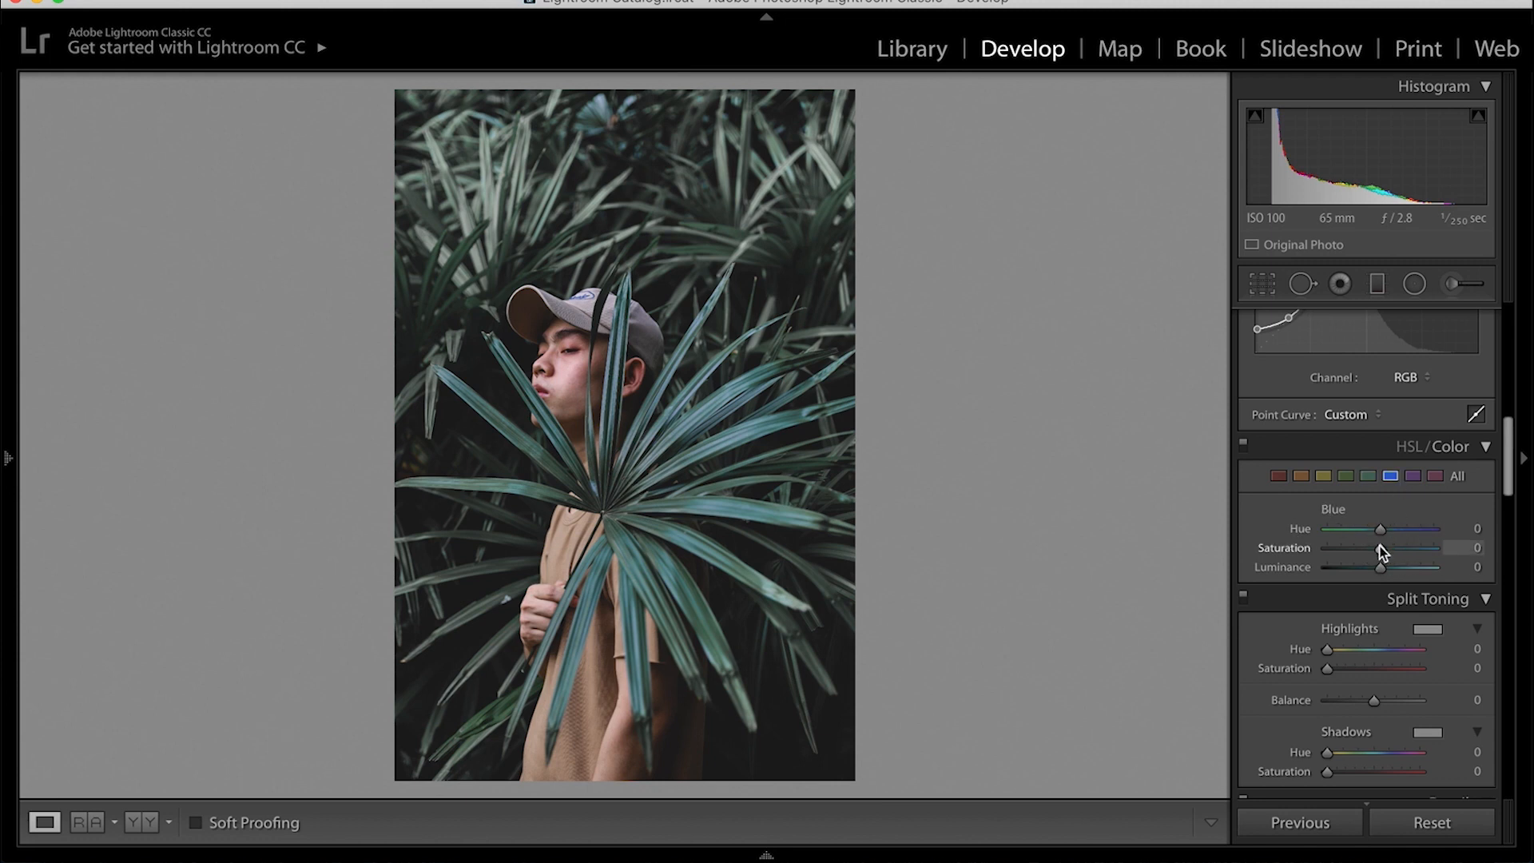
pyautogui.moveTo(1382, 549); pyautogui.dragTo(1340, 549)
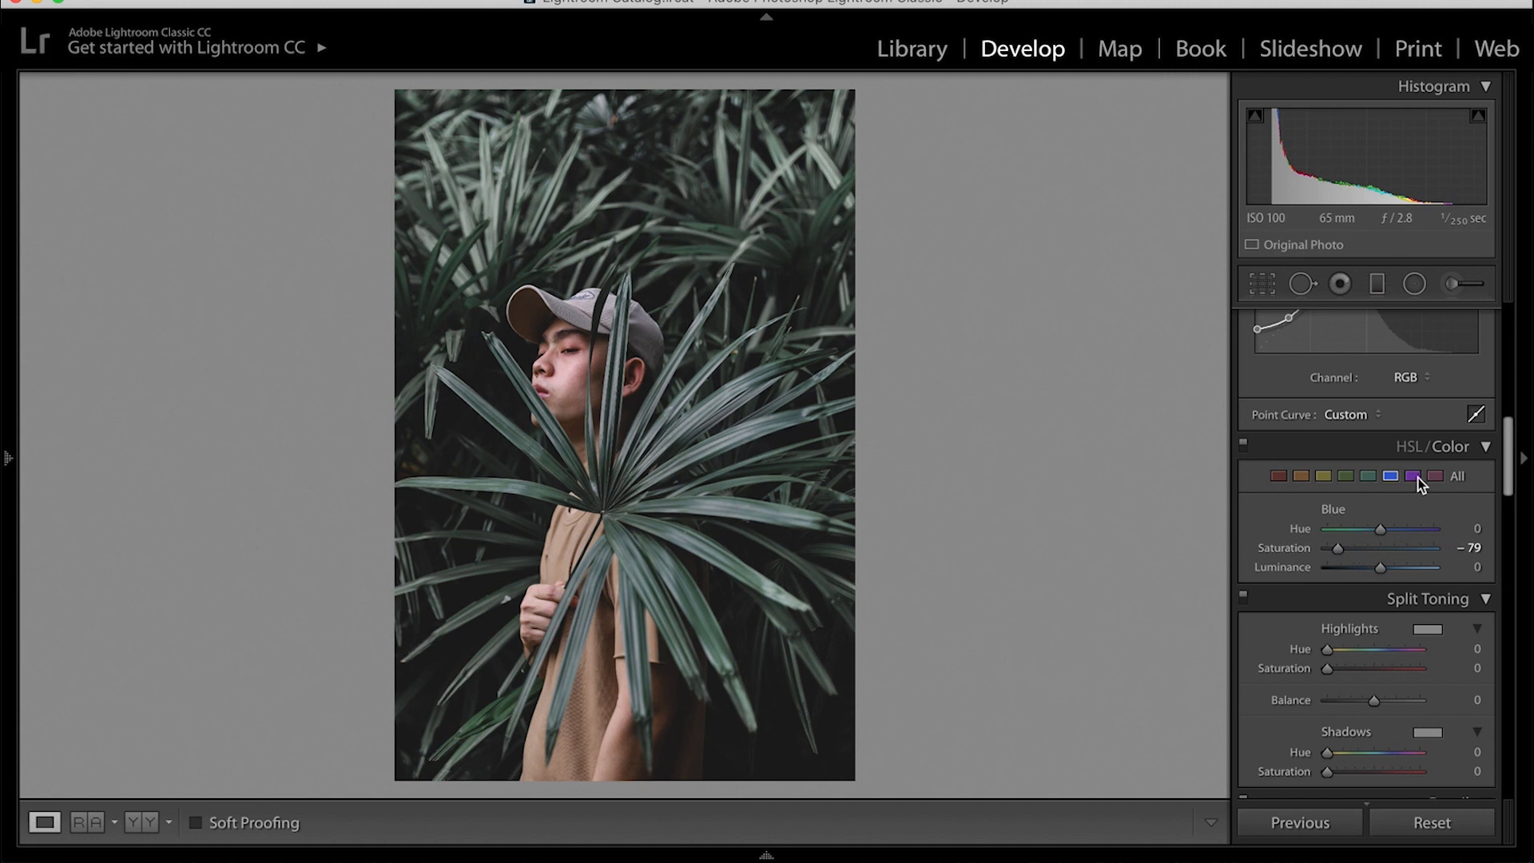
# - Tint the highlights blue in Split Toning with Hue 201 and Saturation 6
pyautogui.scroll(-4, 1408, 484)
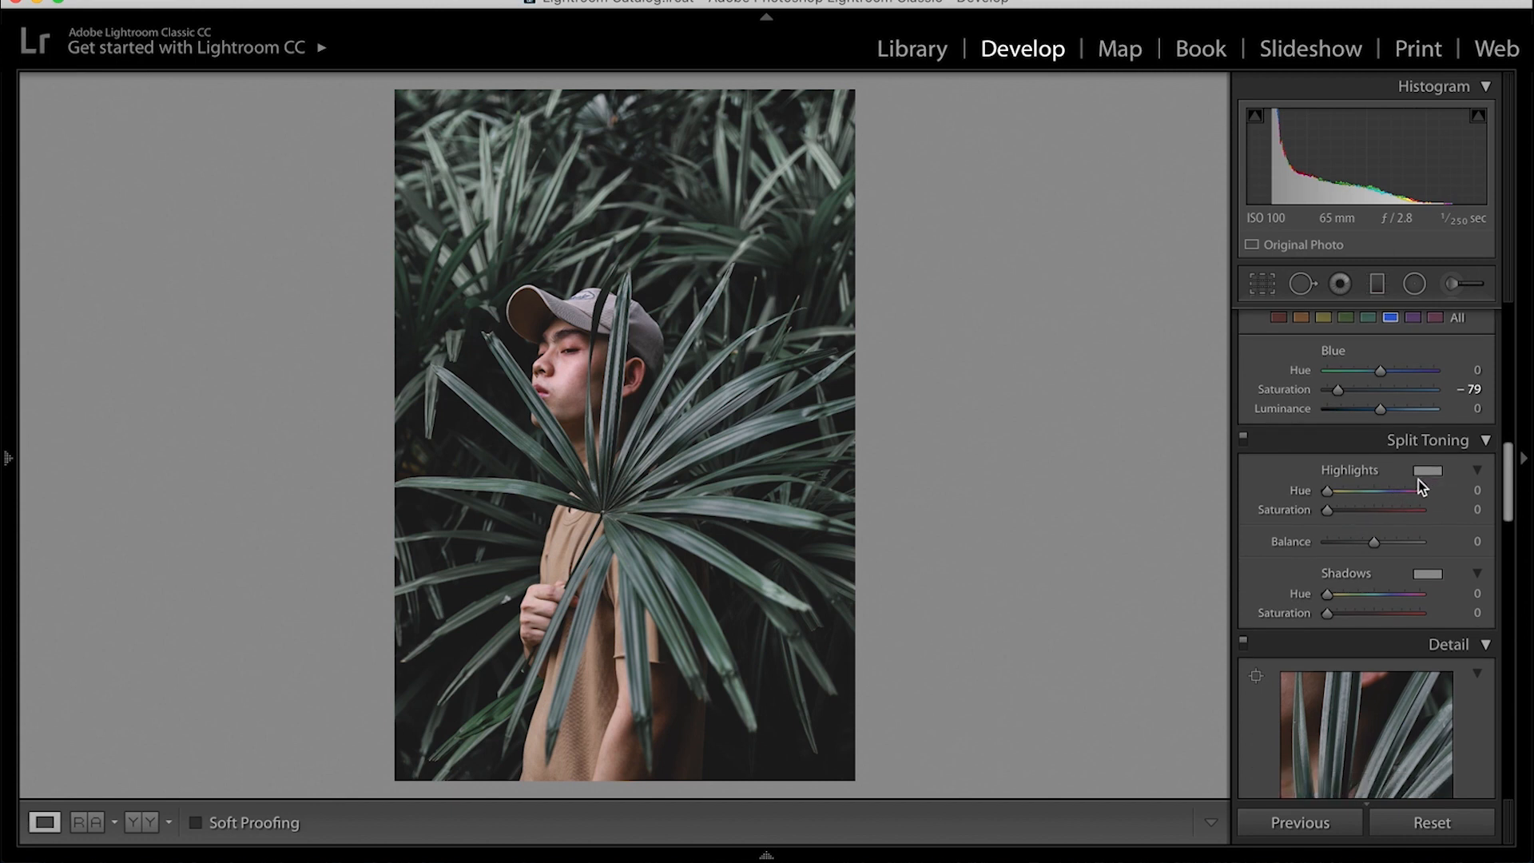
pyautogui.click(1427, 471)
pyautogui.click(1201, 549)
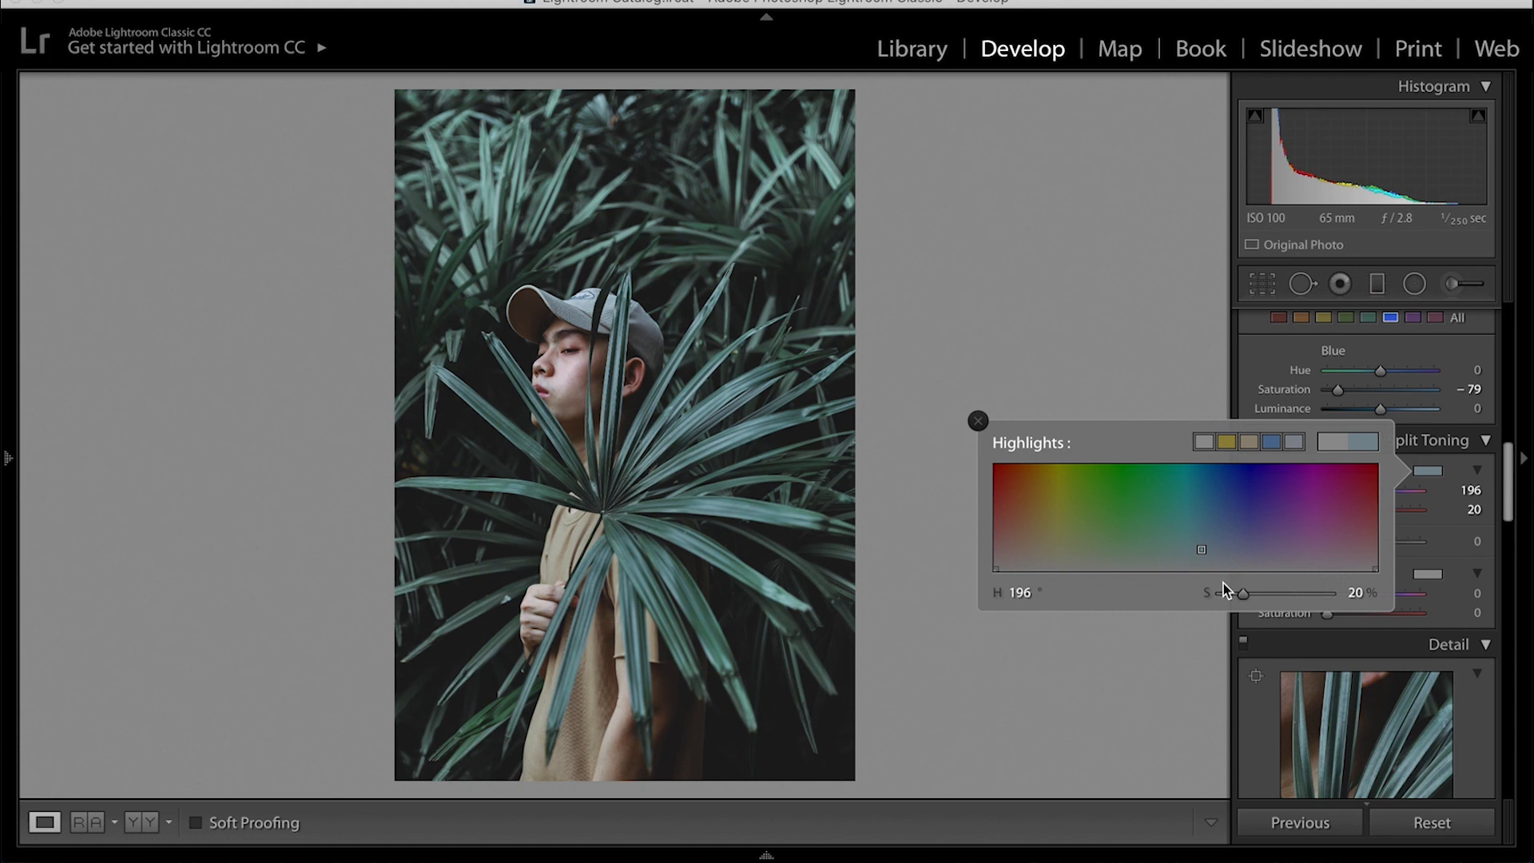
pyautogui.moveTo(1243, 594)
pyautogui.mouseDown()
pyautogui.moveTo(1197, 551)
pyautogui.moveTo(1222, 593)
pyautogui.mouseUp()
pyautogui.click(1427, 473)
# - Tint the shadows blue in Split Toning with Hue 219 and Saturation 8
pyautogui.click(1427, 574)
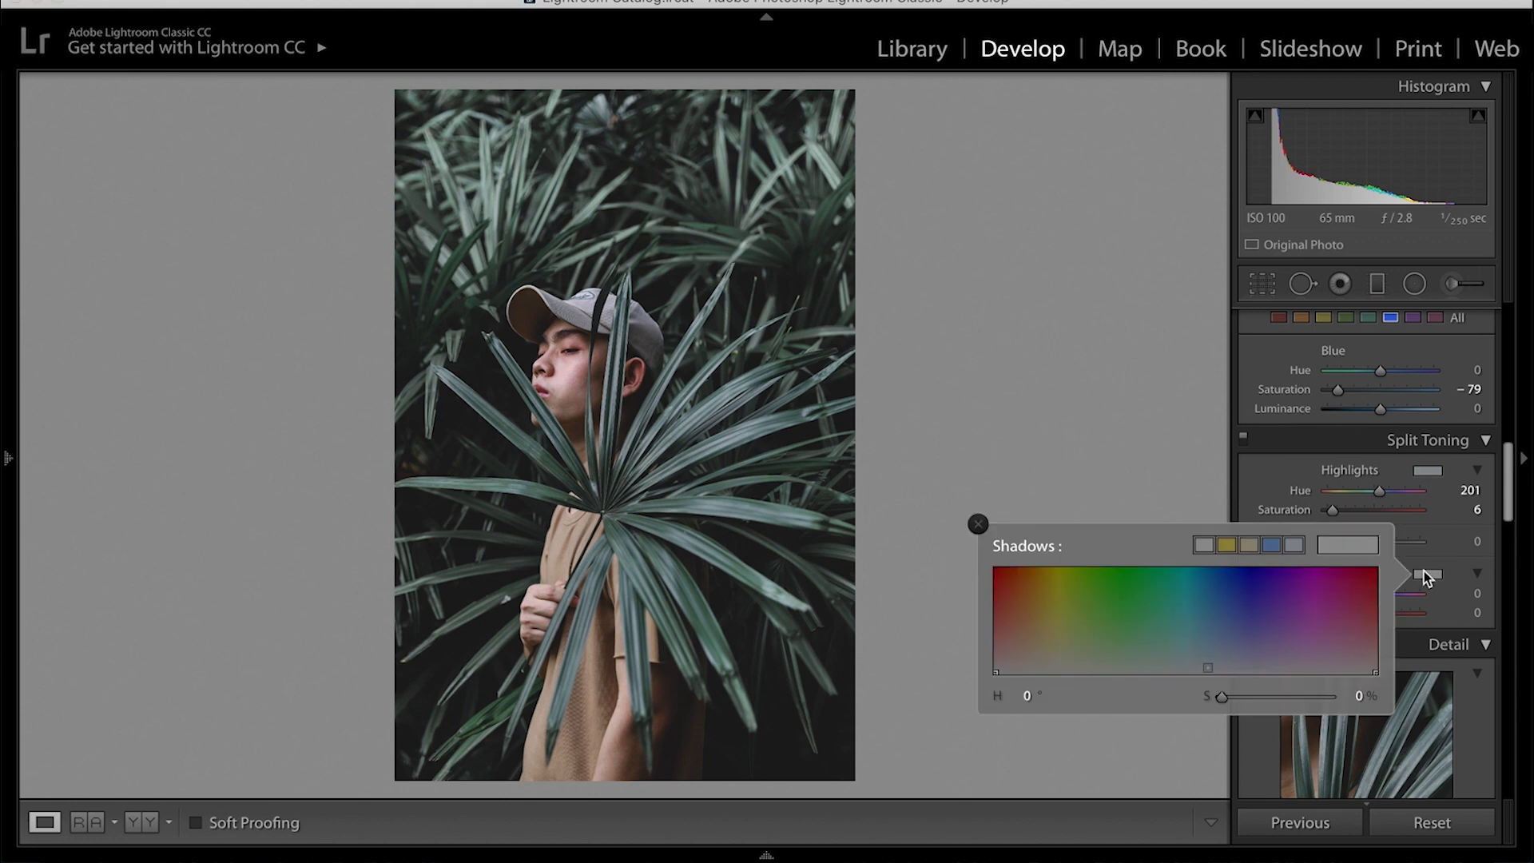
pyautogui.click(1230, 651)
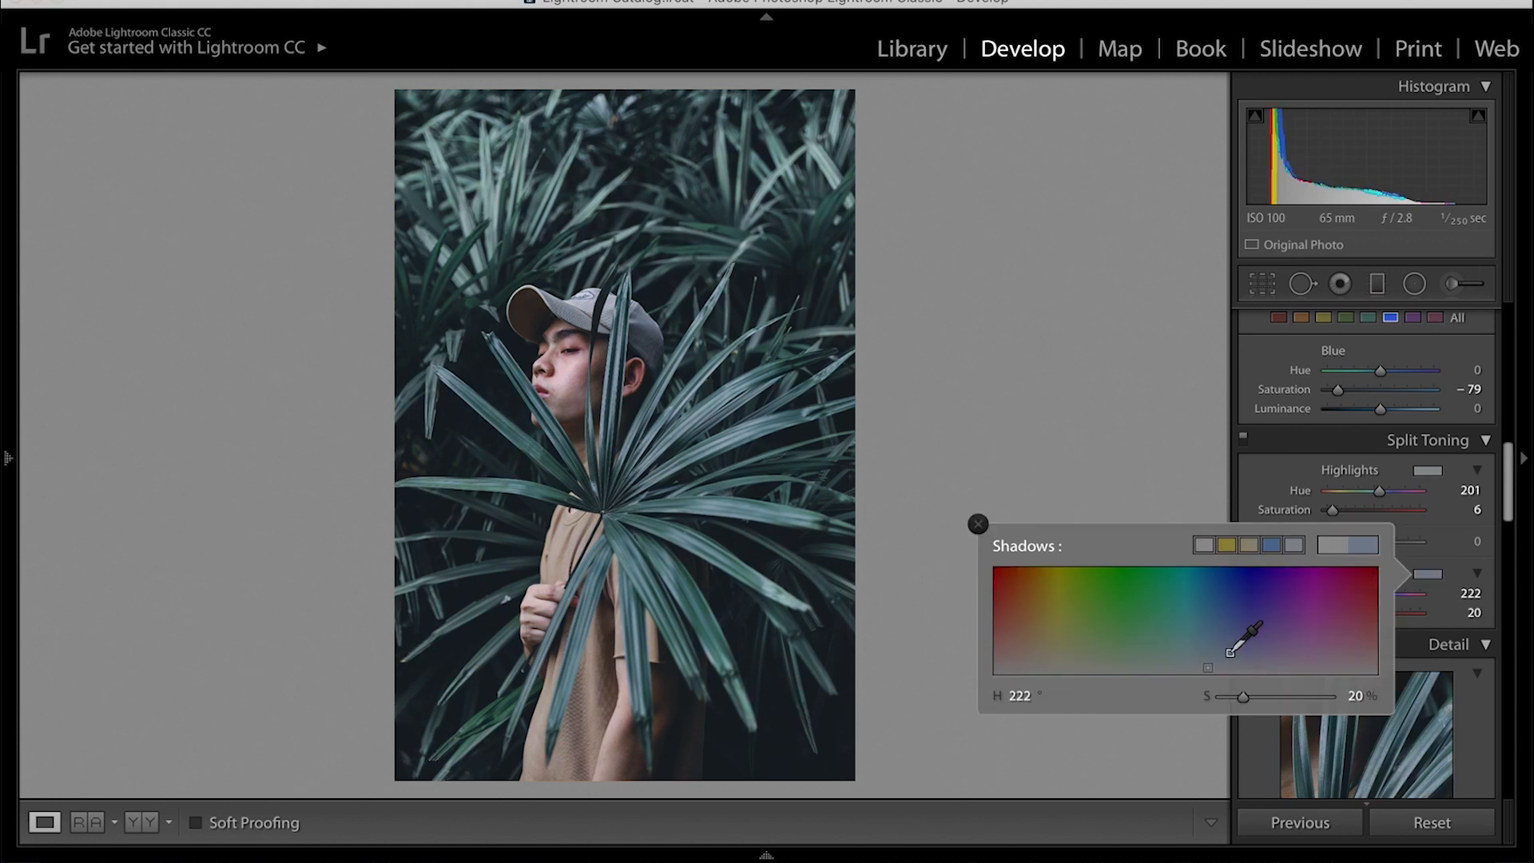
pyautogui.moveTo(1230, 651); pyautogui.dragTo(1227, 653)
pyautogui.moveTo(1245, 698); pyautogui.dragTo(1233, 697)
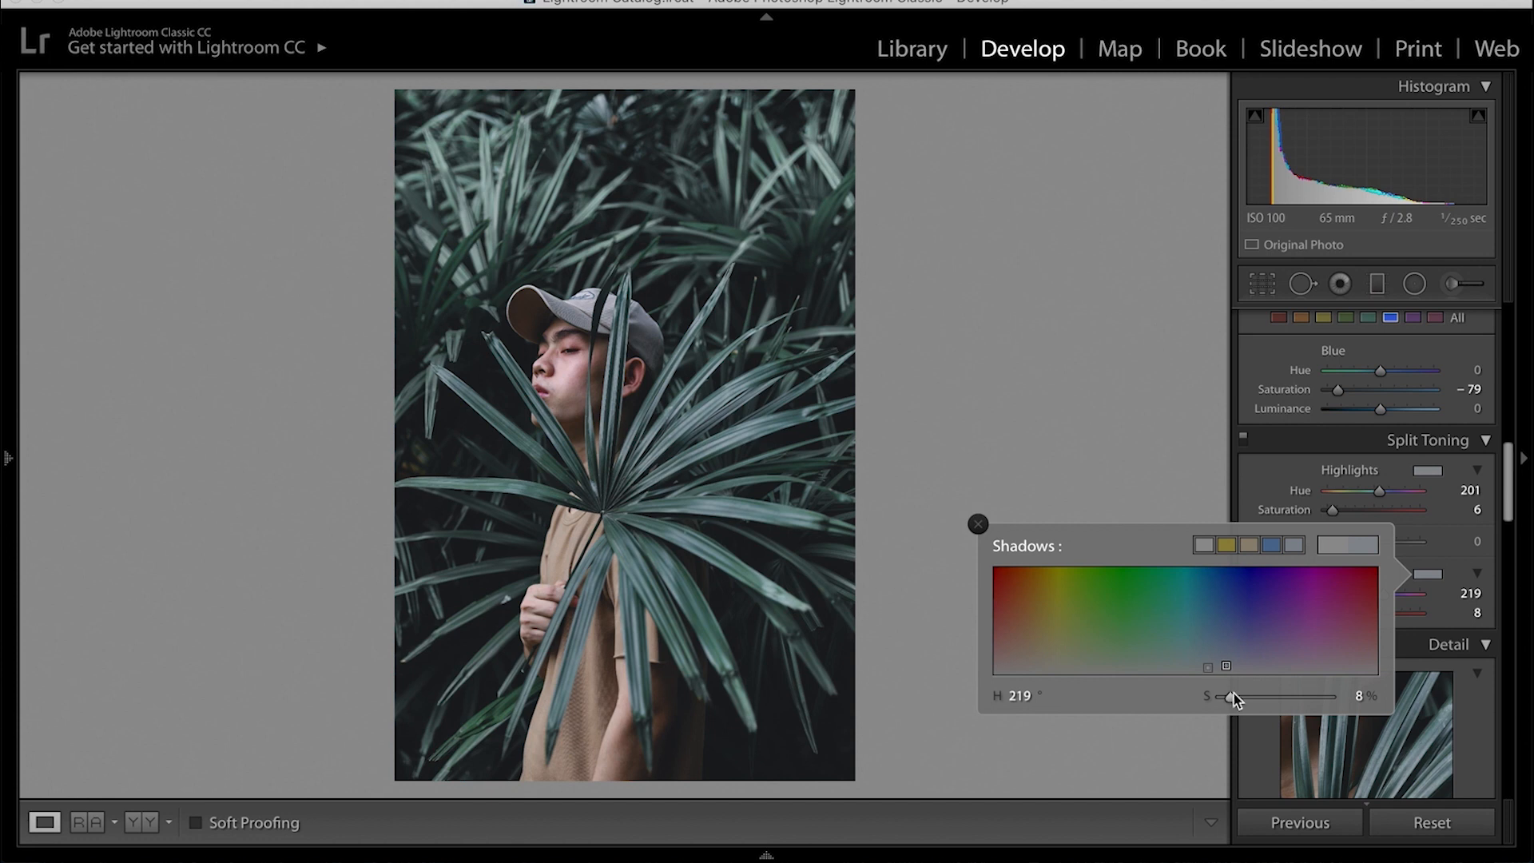
pyautogui.click(1428, 573)
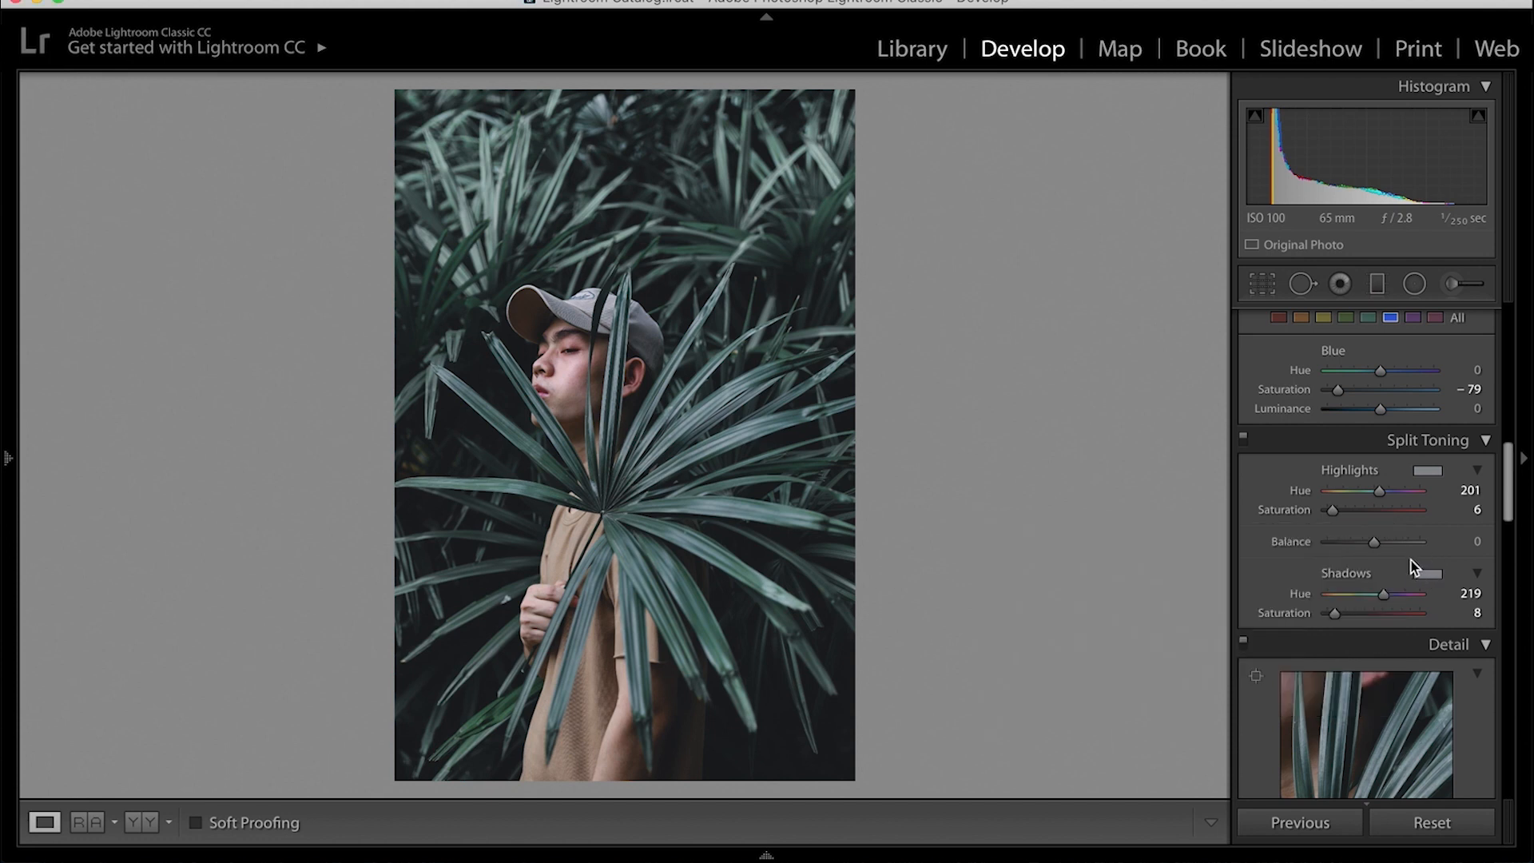
# - Darken the photo's edges with a Post-Crop Vignetting Amount of −24, and compare the before and after versions
pyautogui.scroll(-10, 1400, 562)
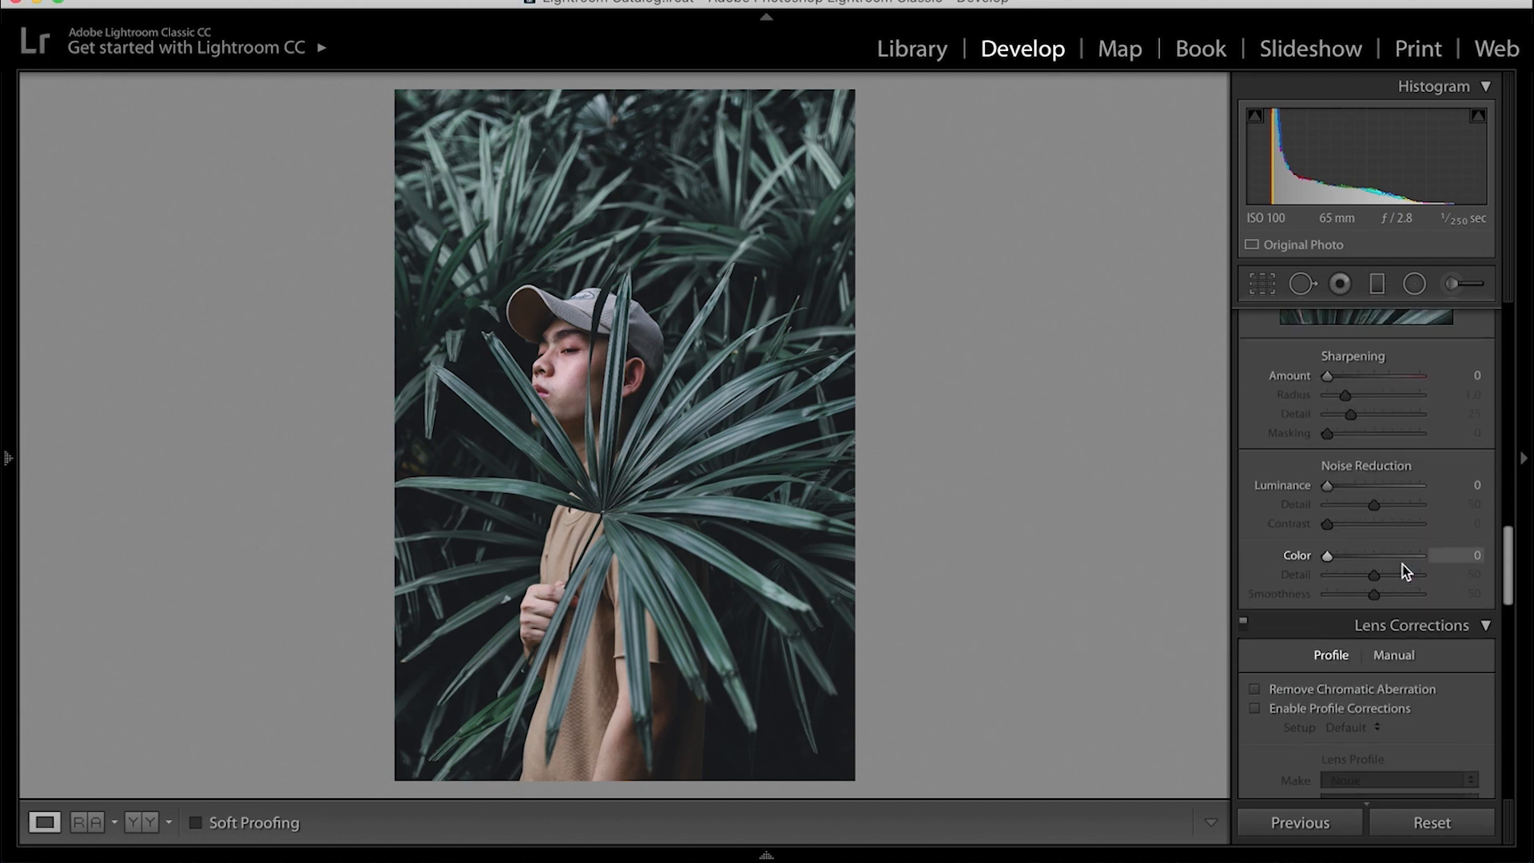
pyautogui.scroll(5, 1401, 564)
pyautogui.scroll(-6, 1395, 563)
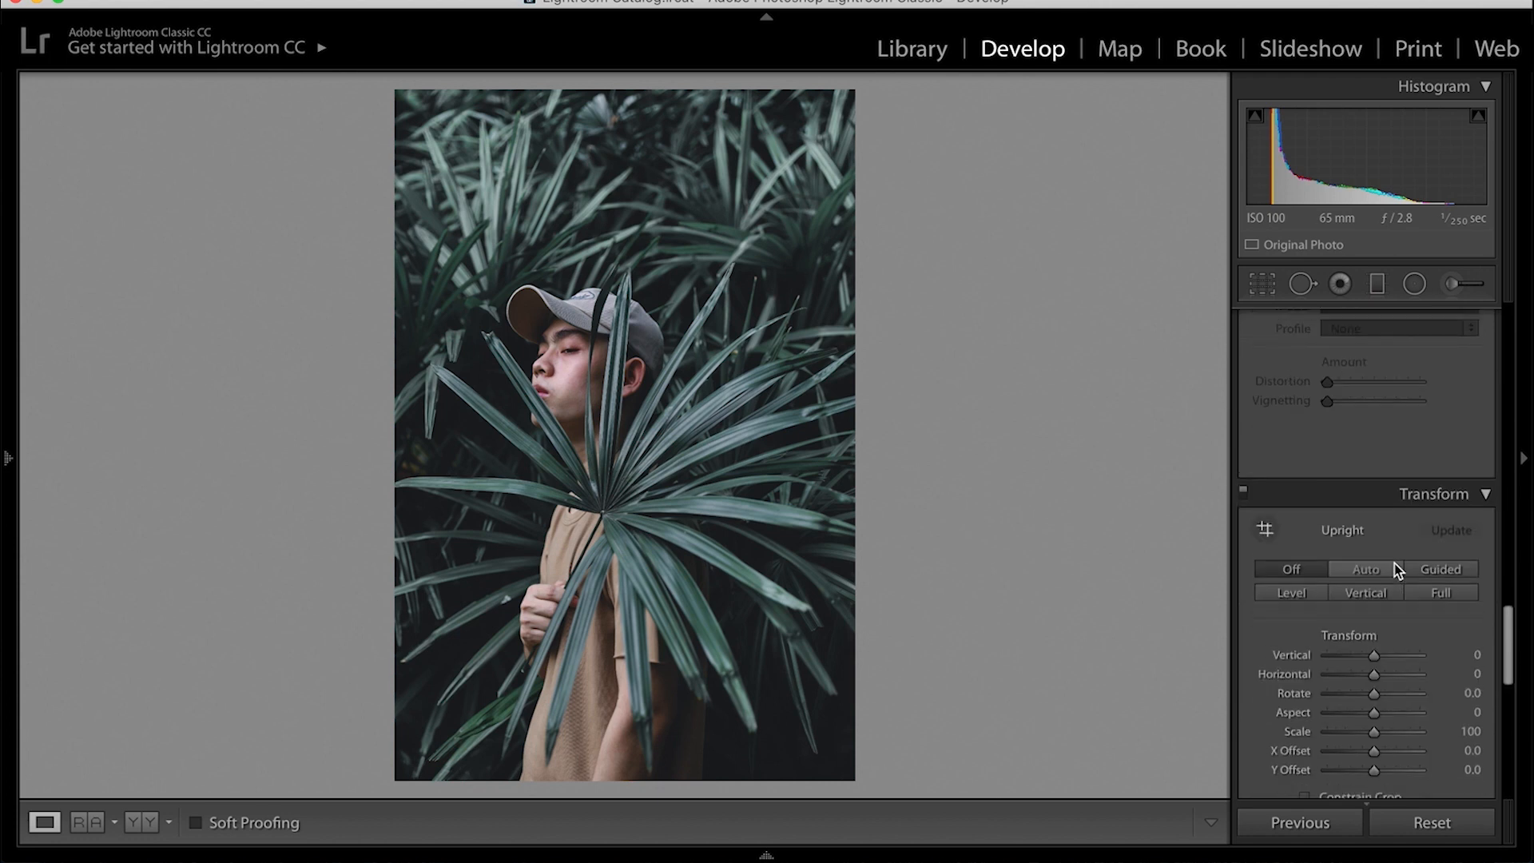
pyautogui.scroll(-2, 1382, 582)
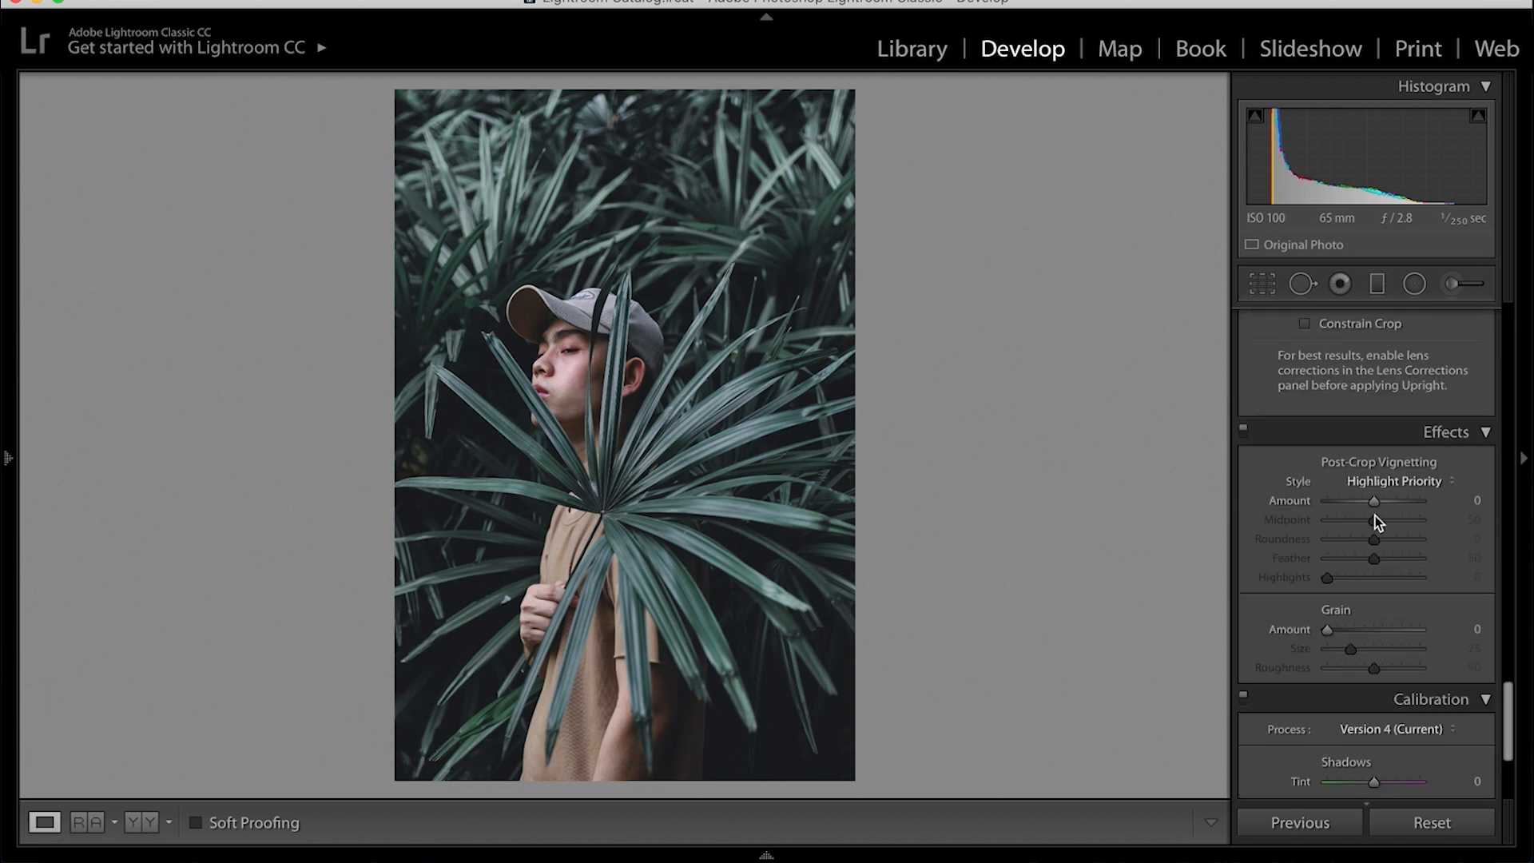
pyautogui.moveTo(1372, 504); pyautogui.dragTo(1360, 503)
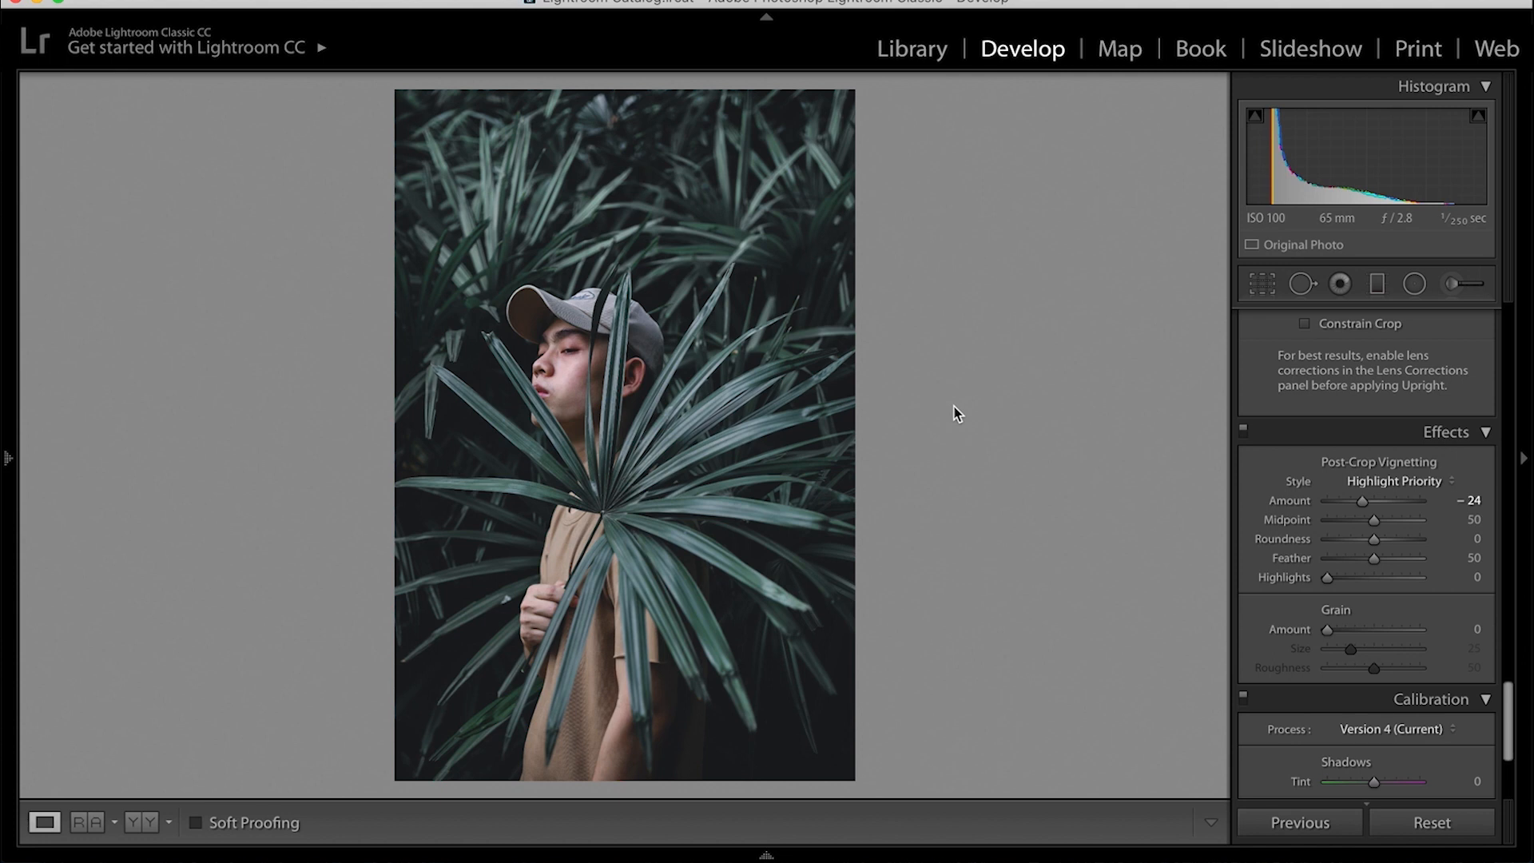
pyautogui.press('y')
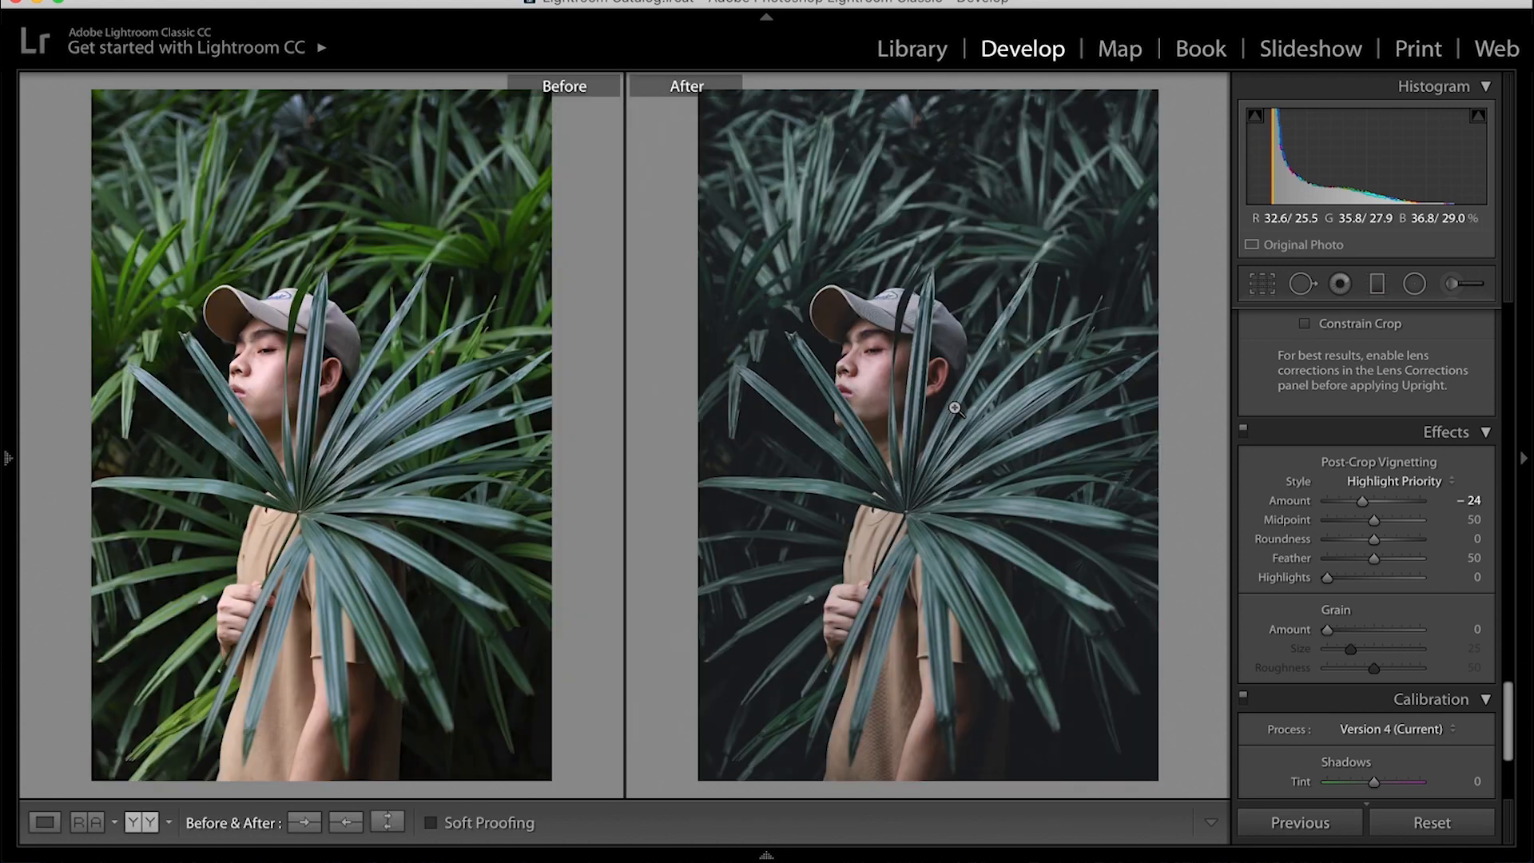
pyautogui.press('y')
# - In Calibration, set the Green Primary Hue to +15 and the Blue Primary Hue to −5
pyautogui.scroll(-5, 1382, 561)
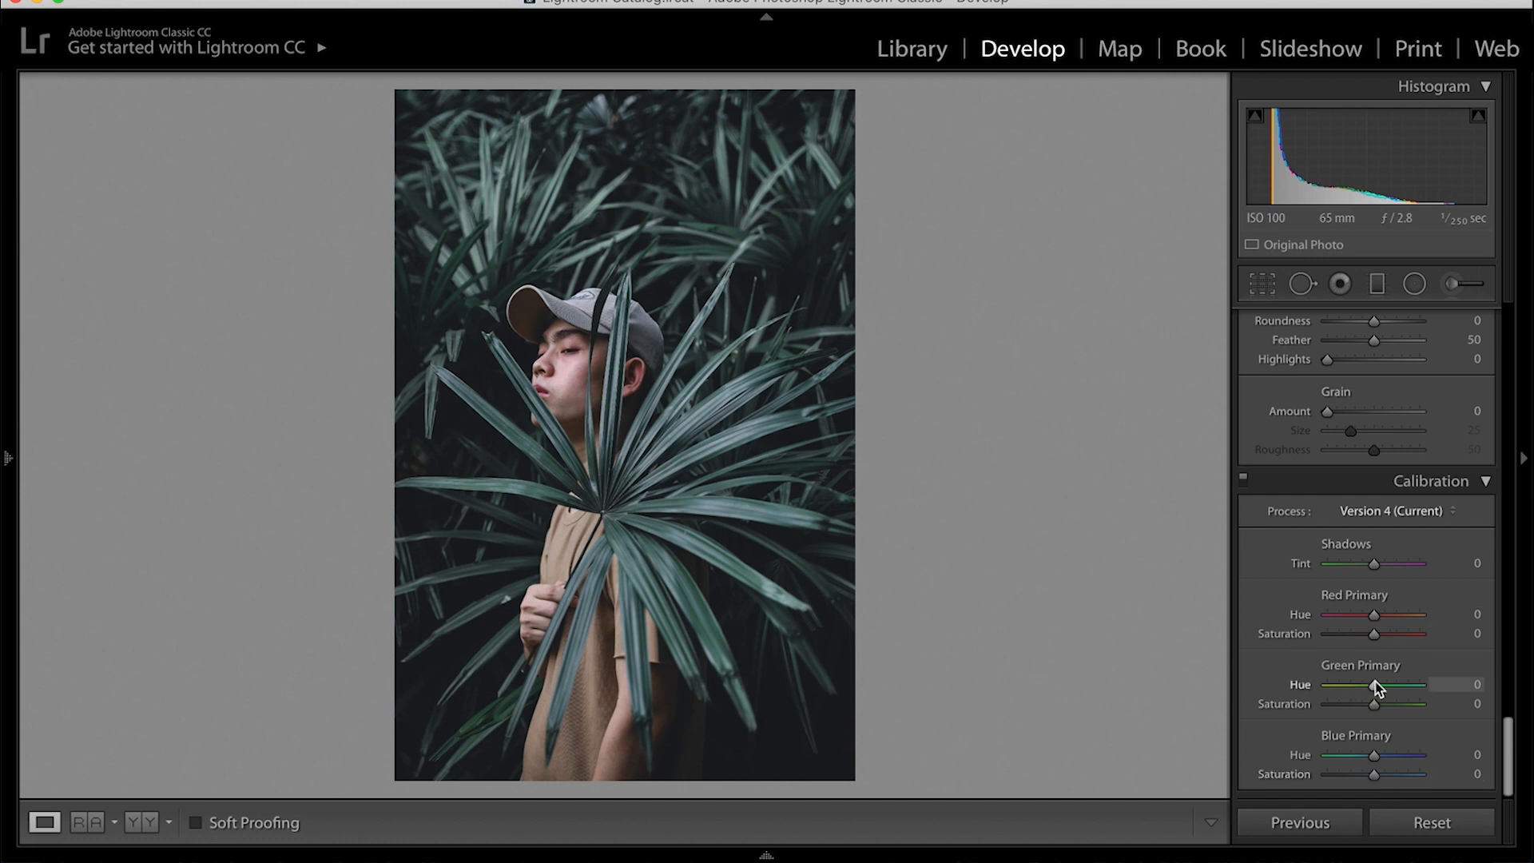
pyautogui.moveTo(1376, 687); pyautogui.dragTo(1381, 687)
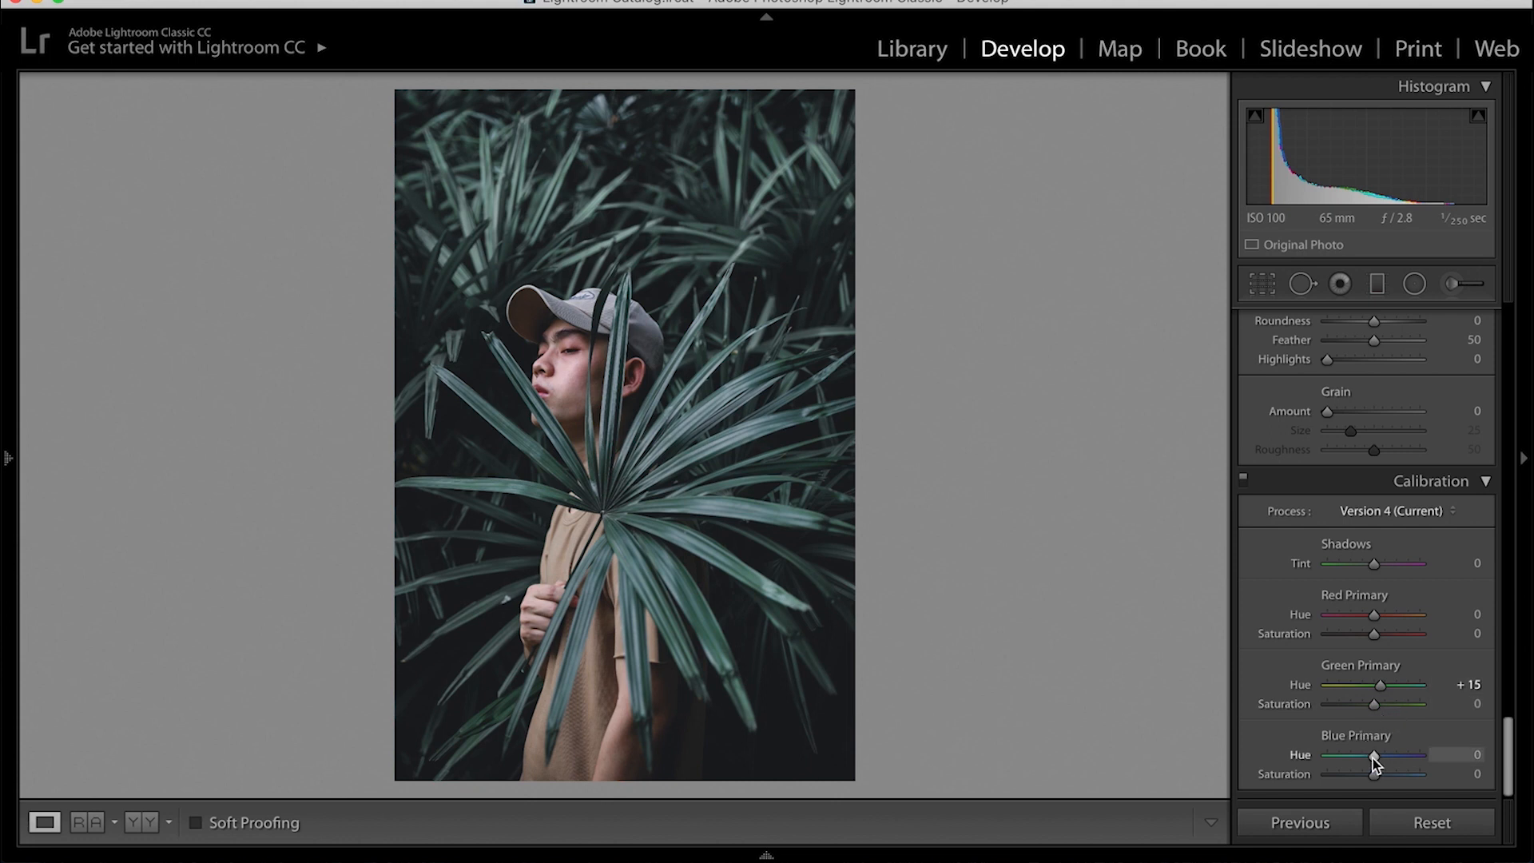
pyautogui.moveTo(1370, 757); pyautogui.dragTo(1369, 757)
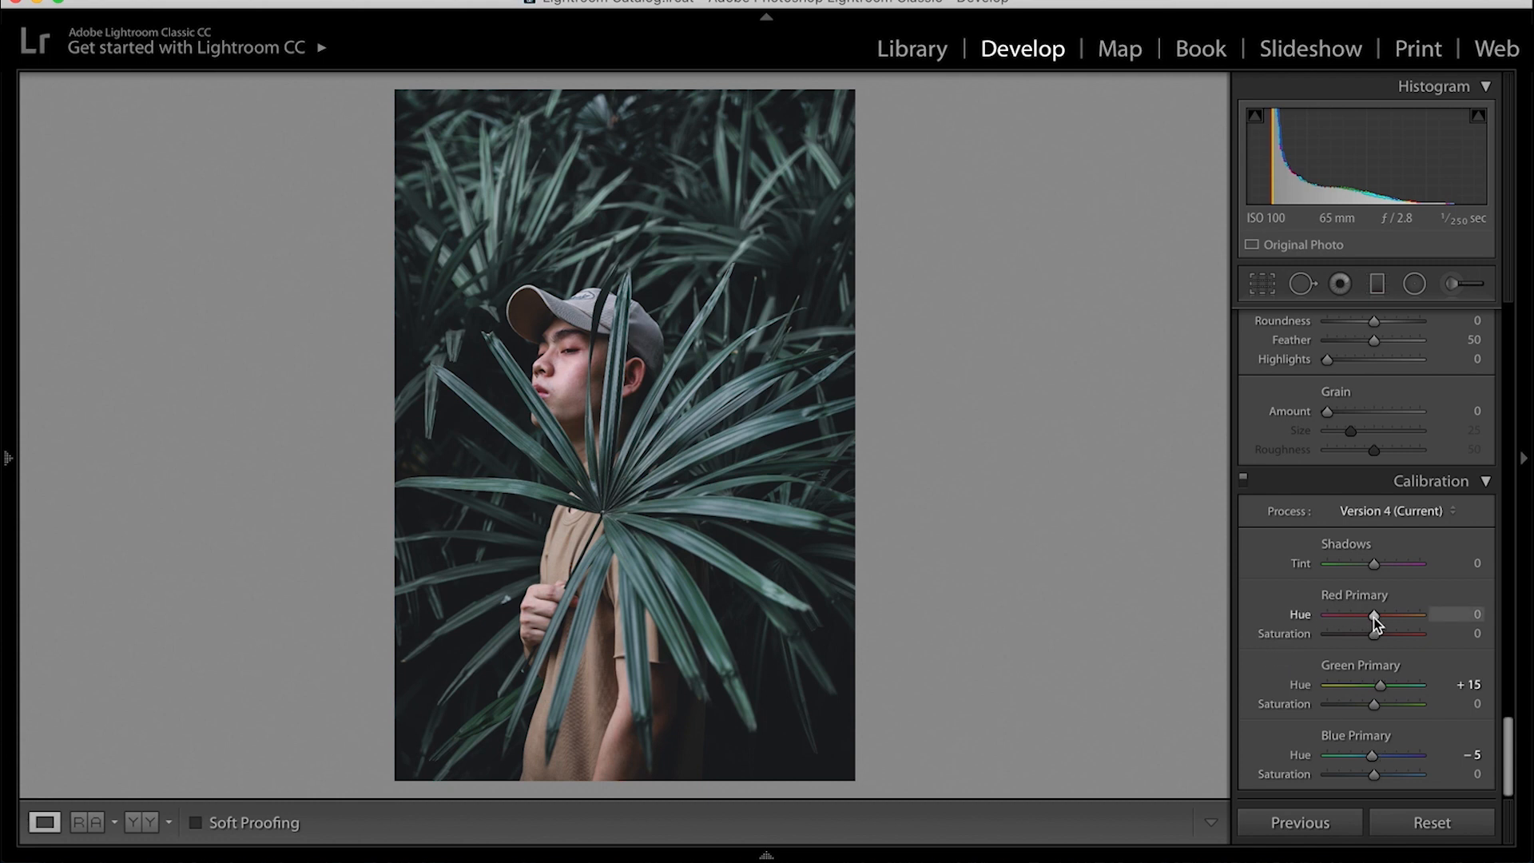
# - Set the Red Primary Hue to +17 and Saturation to +24 in Calibration, and compare with the original photo
pyautogui.moveTo(1373, 616); pyautogui.dragTo(1378, 617)
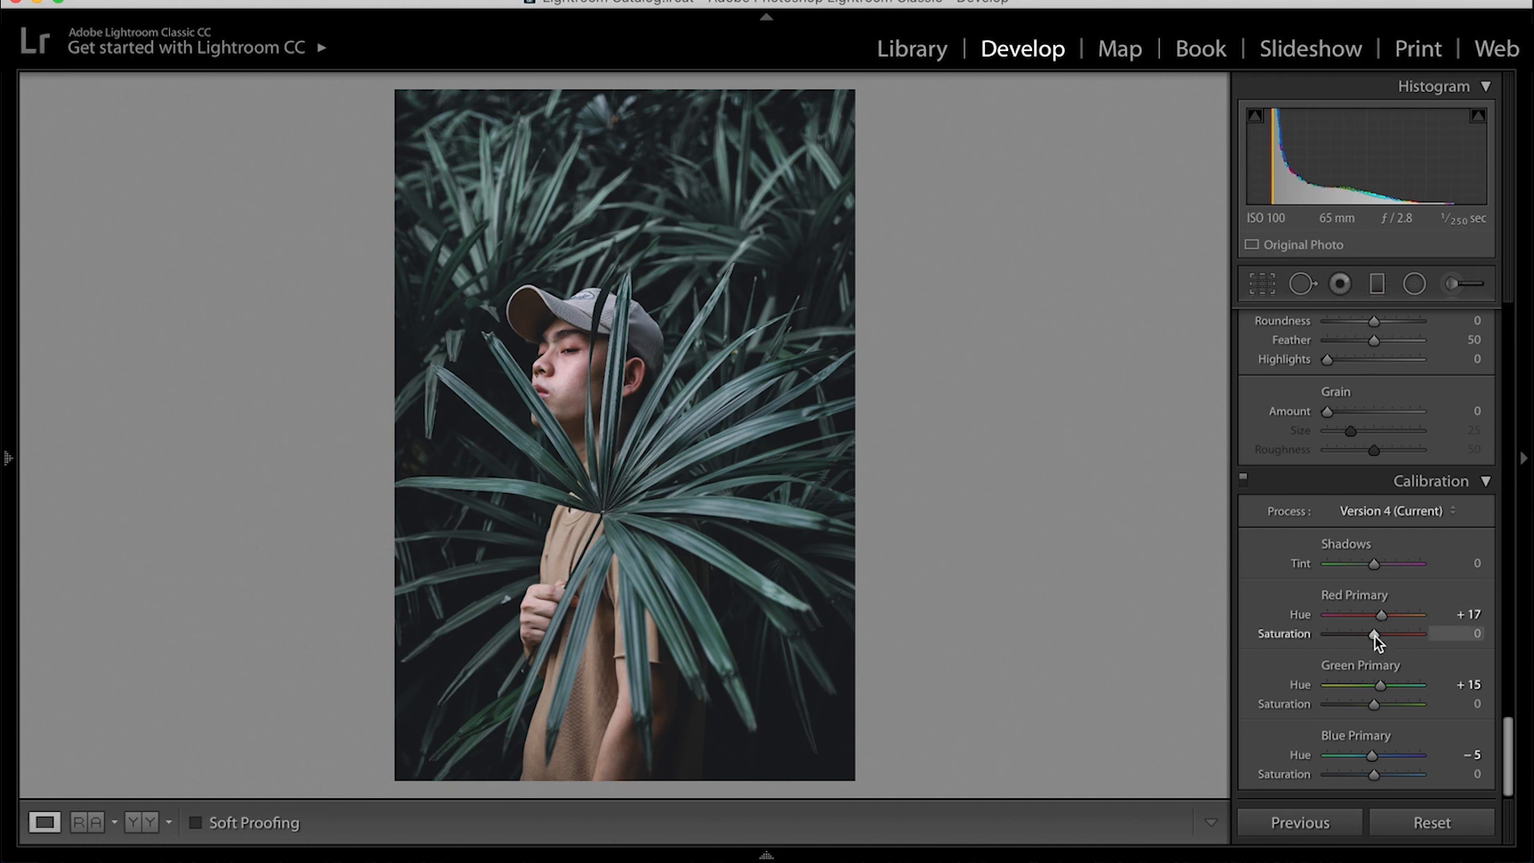
pyautogui.moveTo(1374, 636); pyautogui.dragTo(1384, 636)
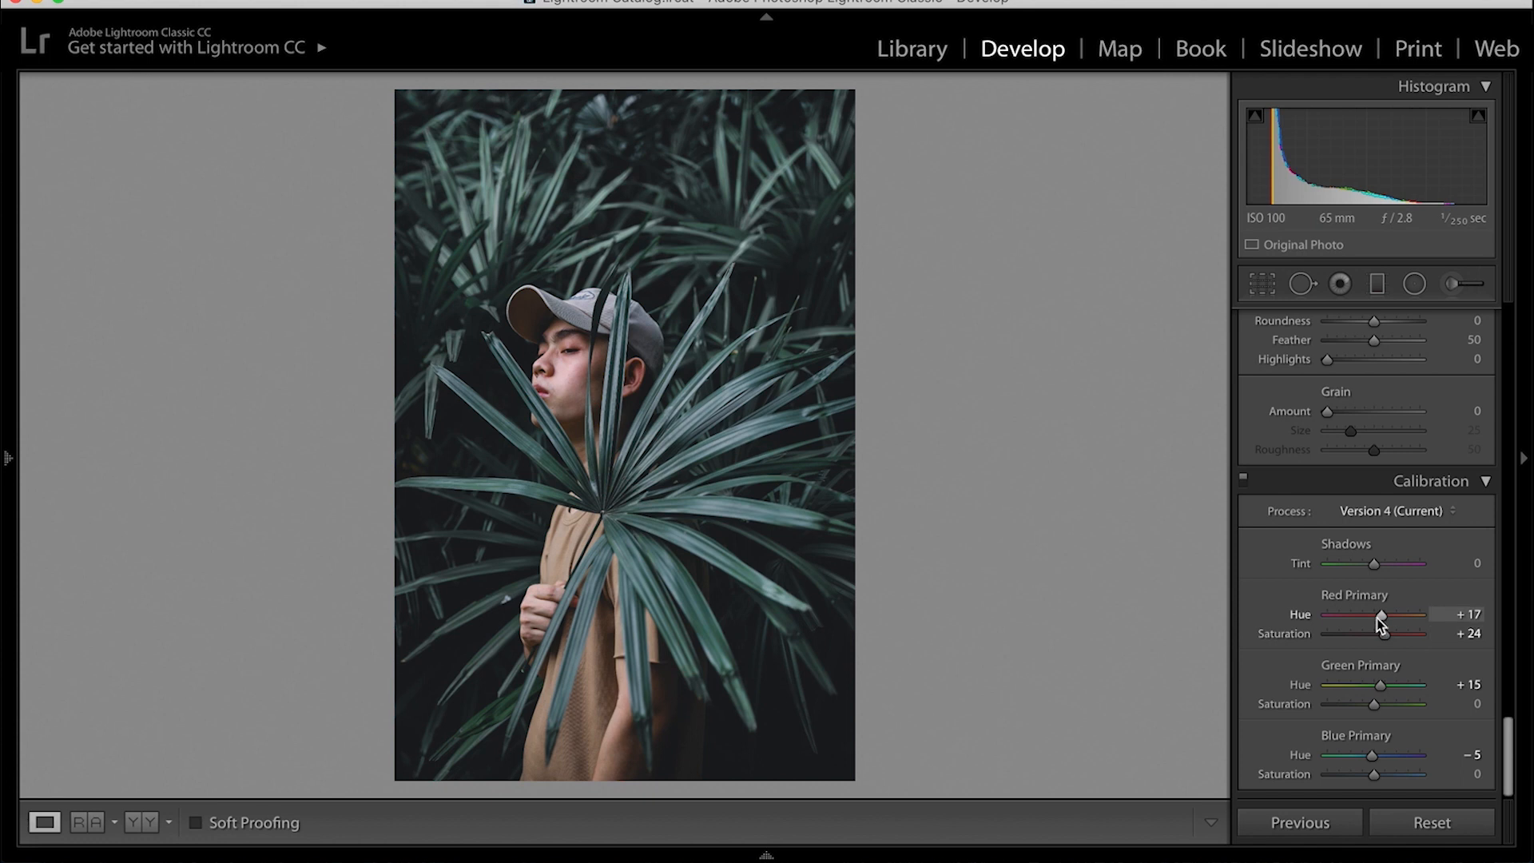
pyautogui.scroll(1, 1402, 423)
pyautogui.scroll(3, 1400, 403)
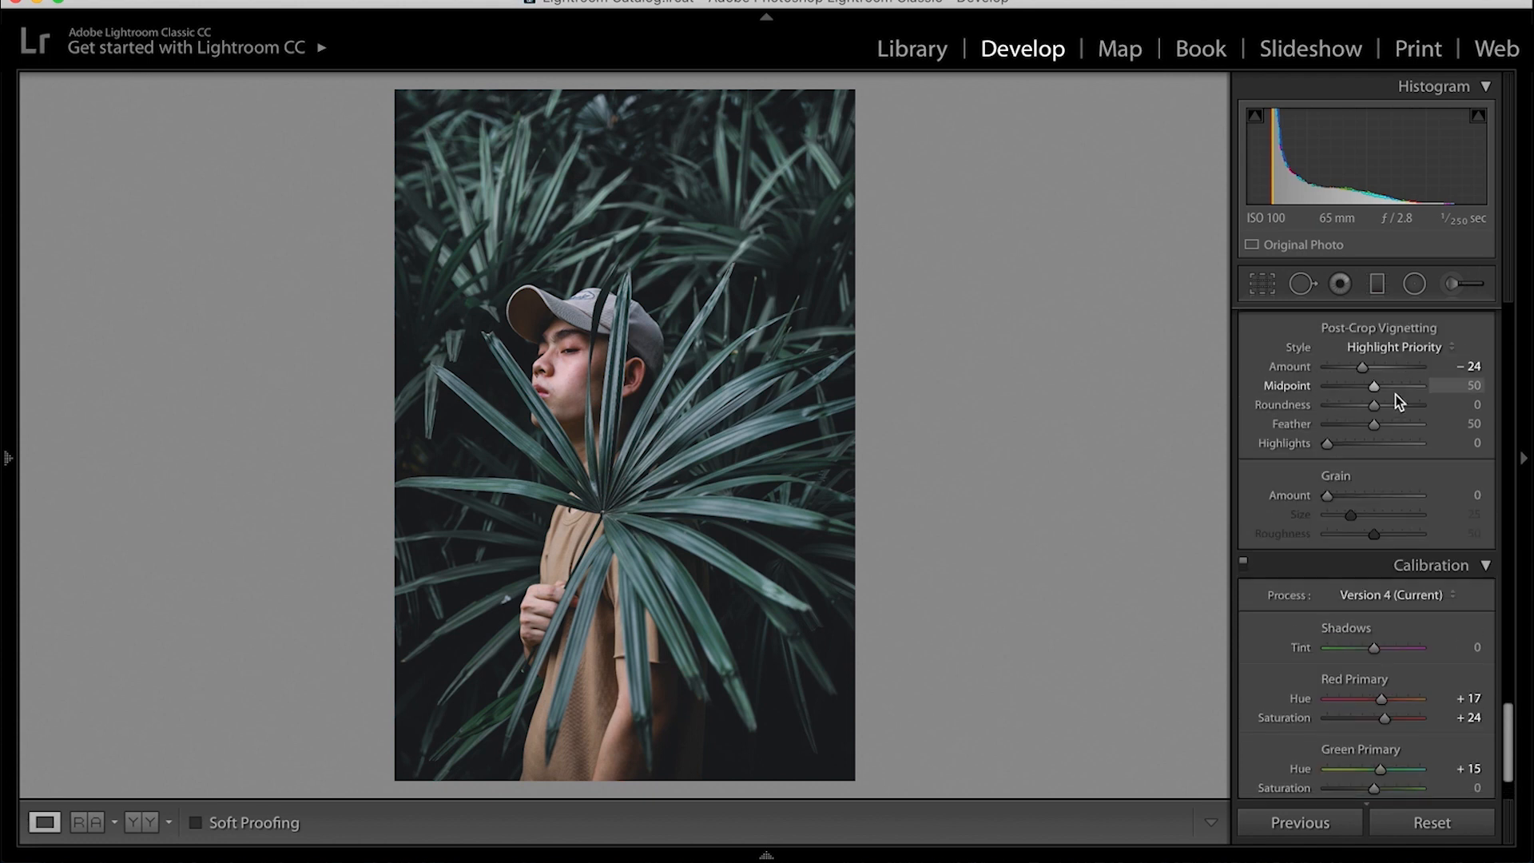
pyautogui.press('y')
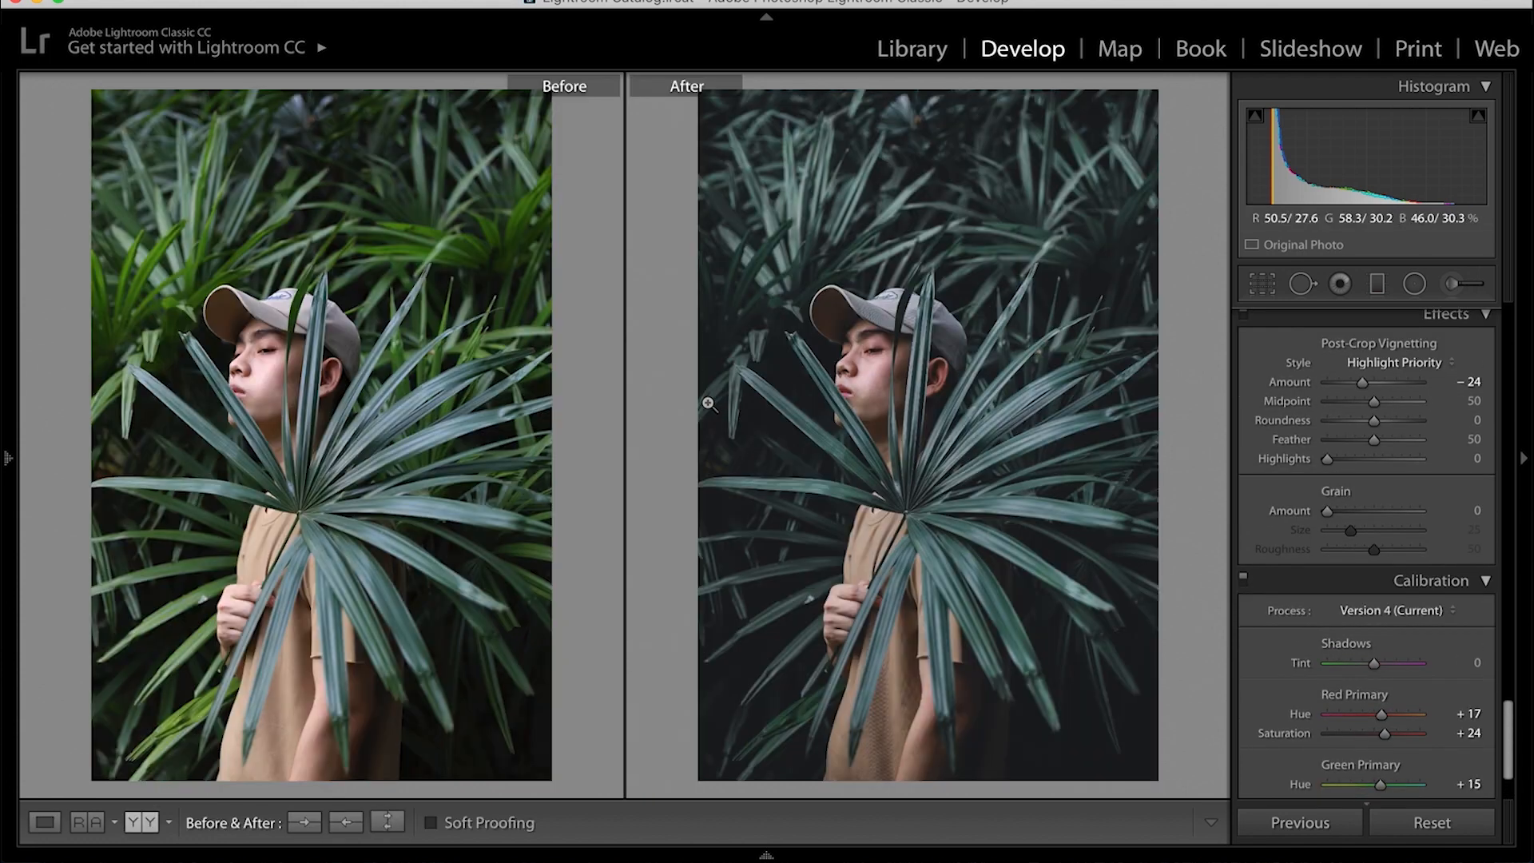
pyautogui.press('y')
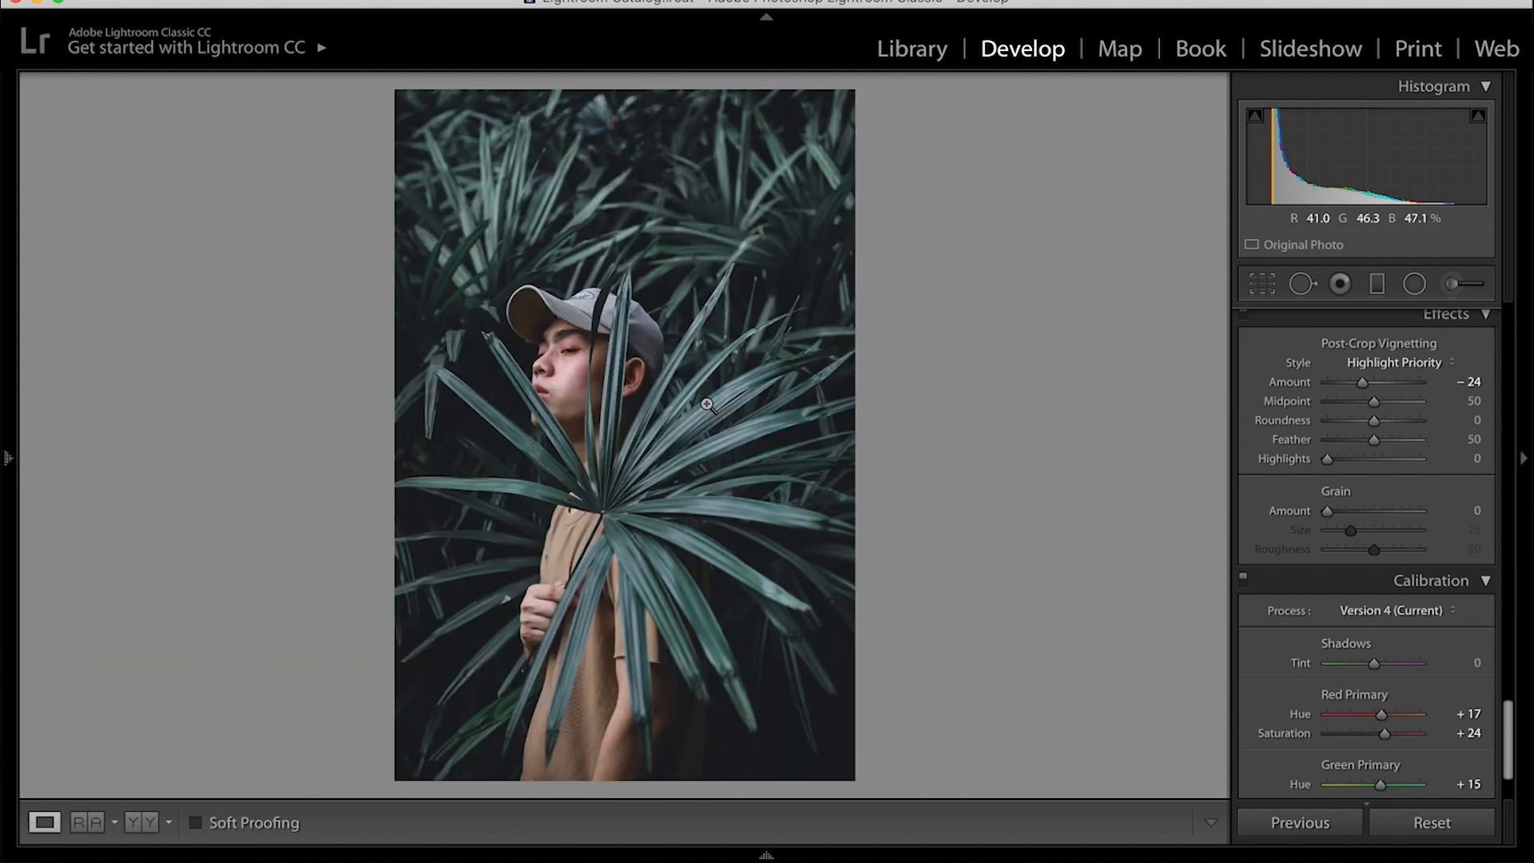
# - Set the Noise Reduction Luminance to 16 and the Sharpening Amount to 12
pyautogui.scroll(4, 1388, 582)
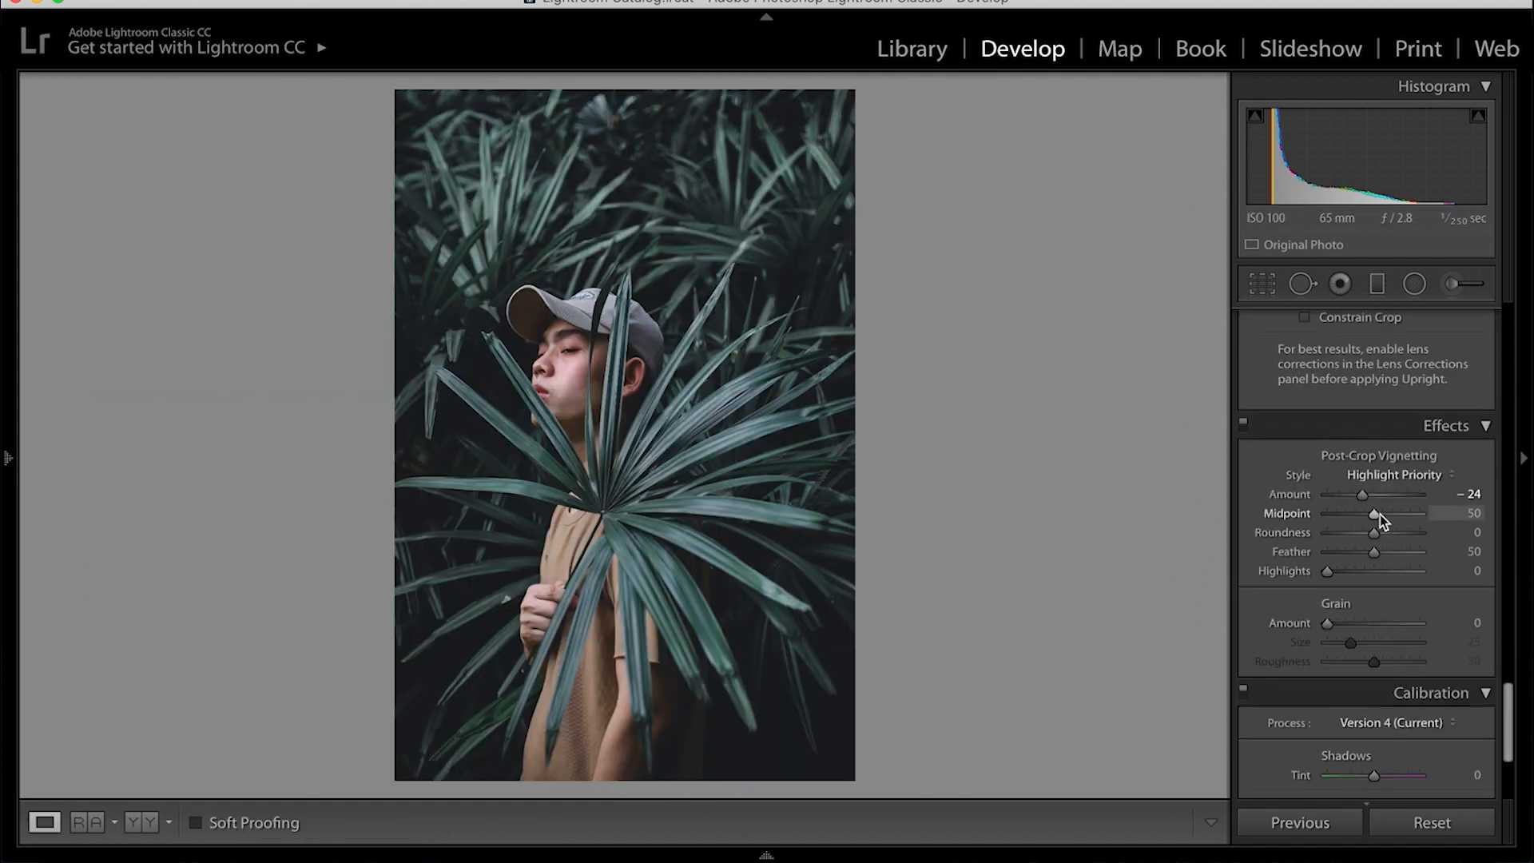
pyautogui.scroll(15, 1378, 514)
pyautogui.scroll(12, 1378, 484)
pyautogui.scroll(4, 1375, 477)
pyautogui.moveTo(1330, 612); pyautogui.dragTo(1343, 610)
pyautogui.moveTo(1340, 500); pyautogui.dragTo(1339, 504)
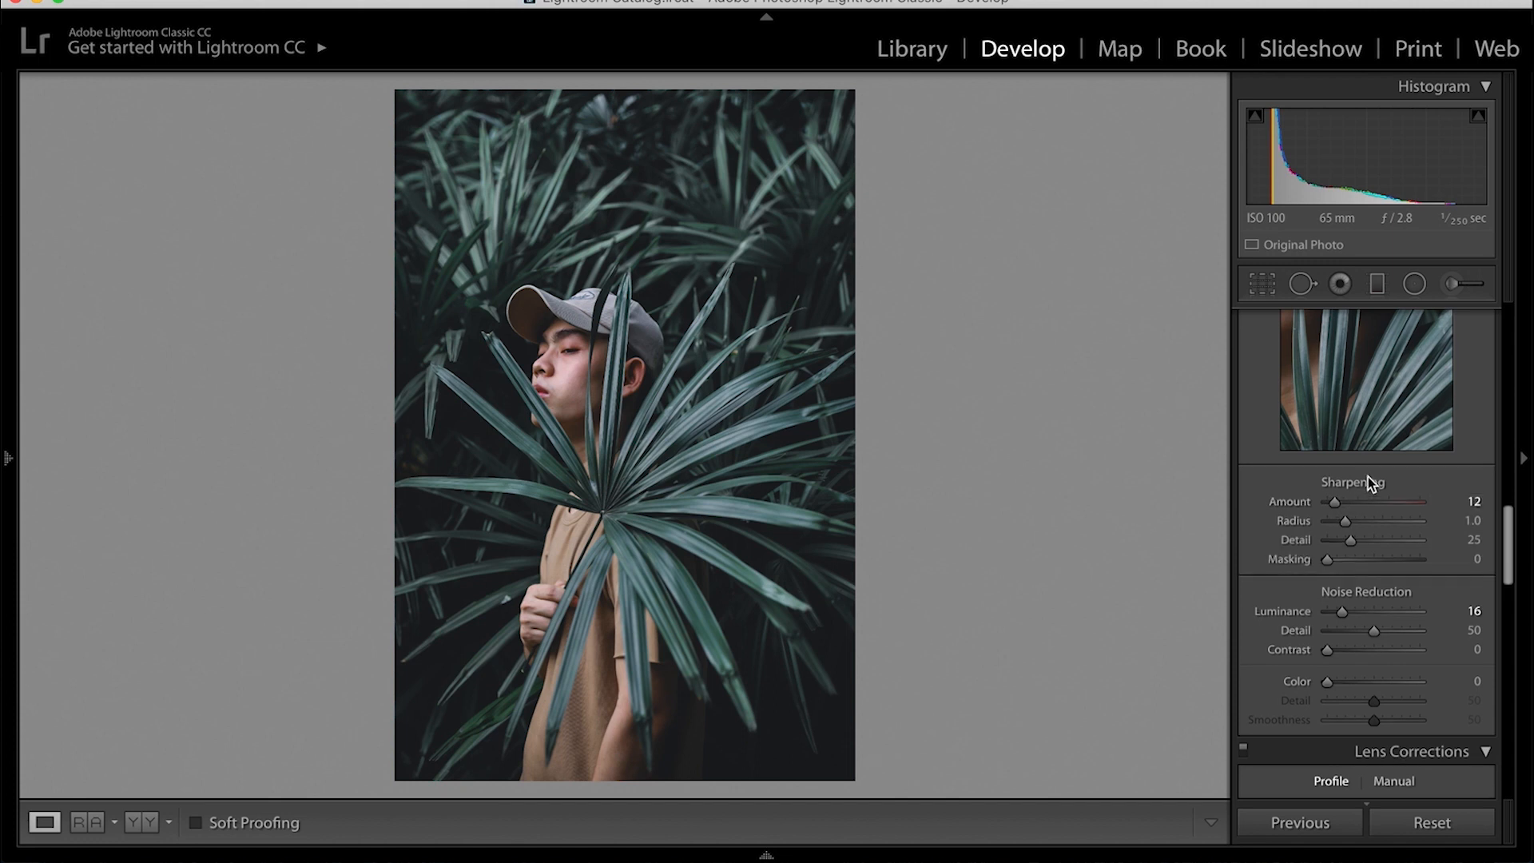
# - Adjust the white balance to Temp +3 and Tint −4, and check the result against the original
pyautogui.scroll(20, 1367, 476)
pyautogui.scroll(10, 1368, 476)
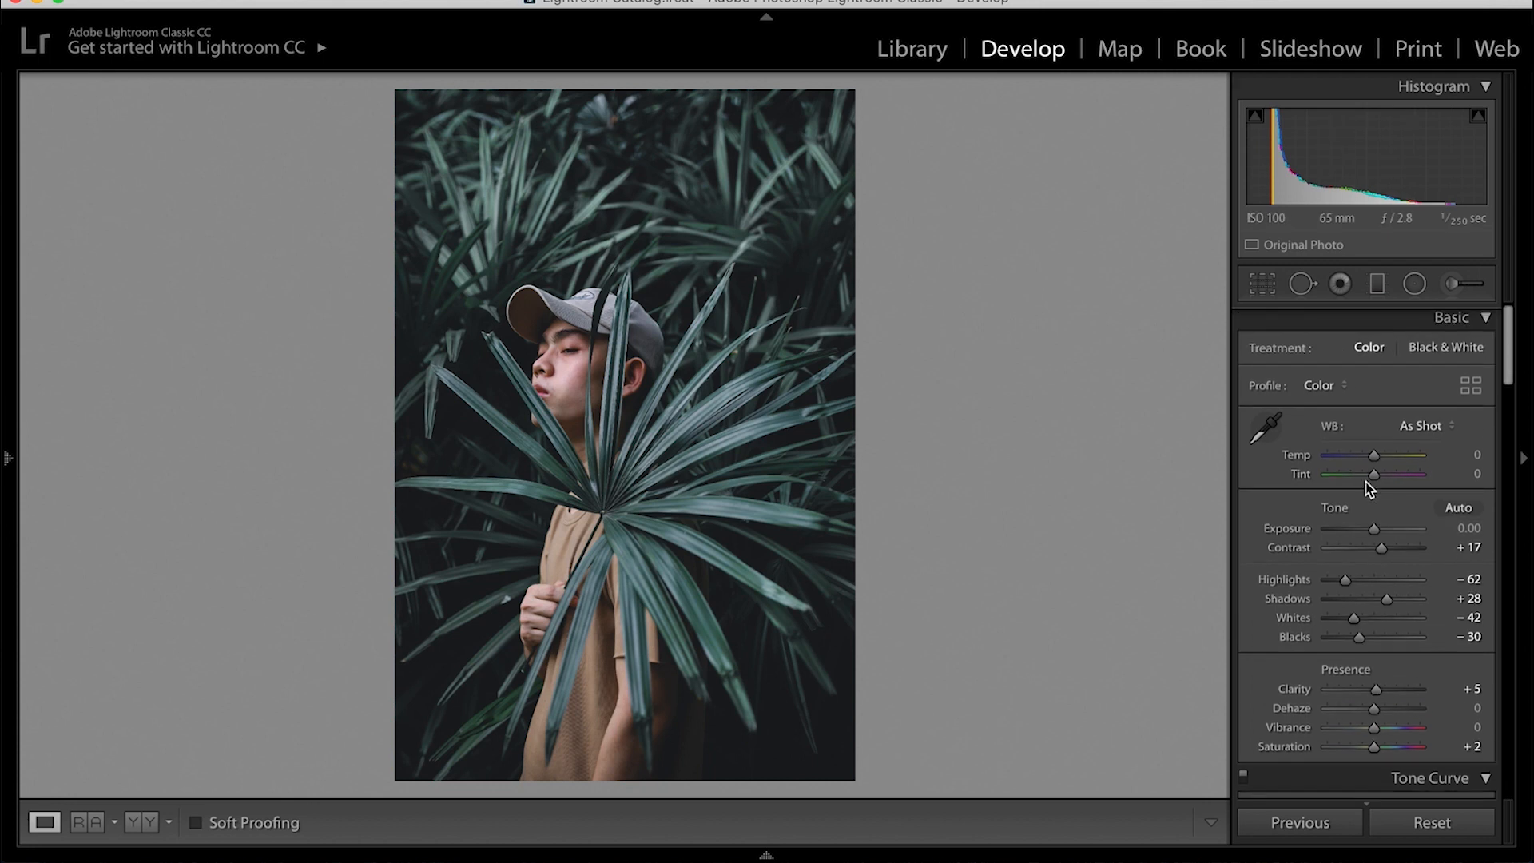
pyautogui.moveTo(1373, 476); pyautogui.dragTo(1369, 477)
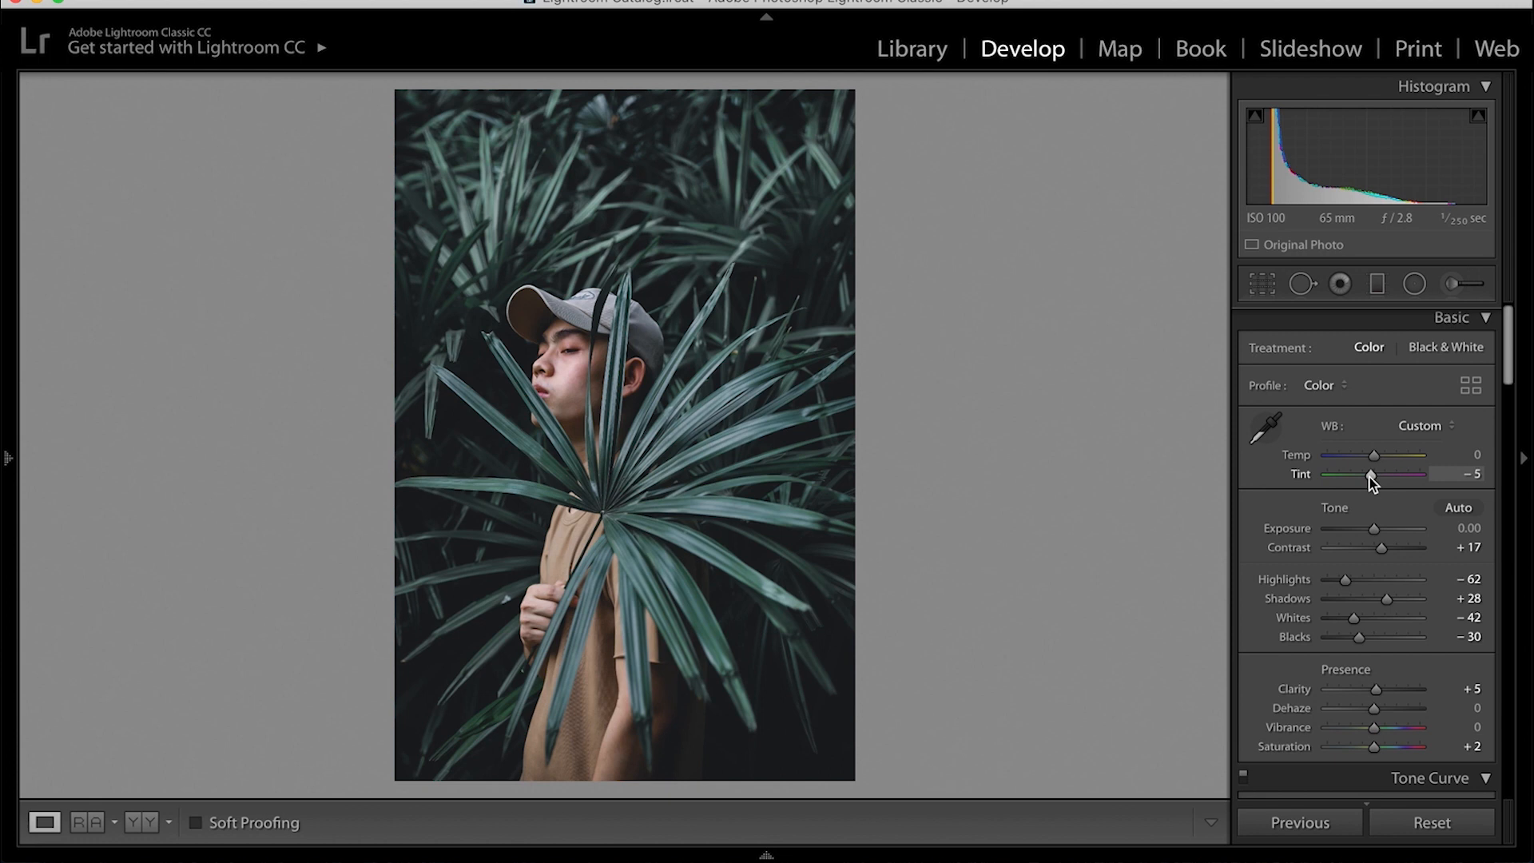
pyautogui.moveTo(1369, 477); pyautogui.dragTo(1378, 459)
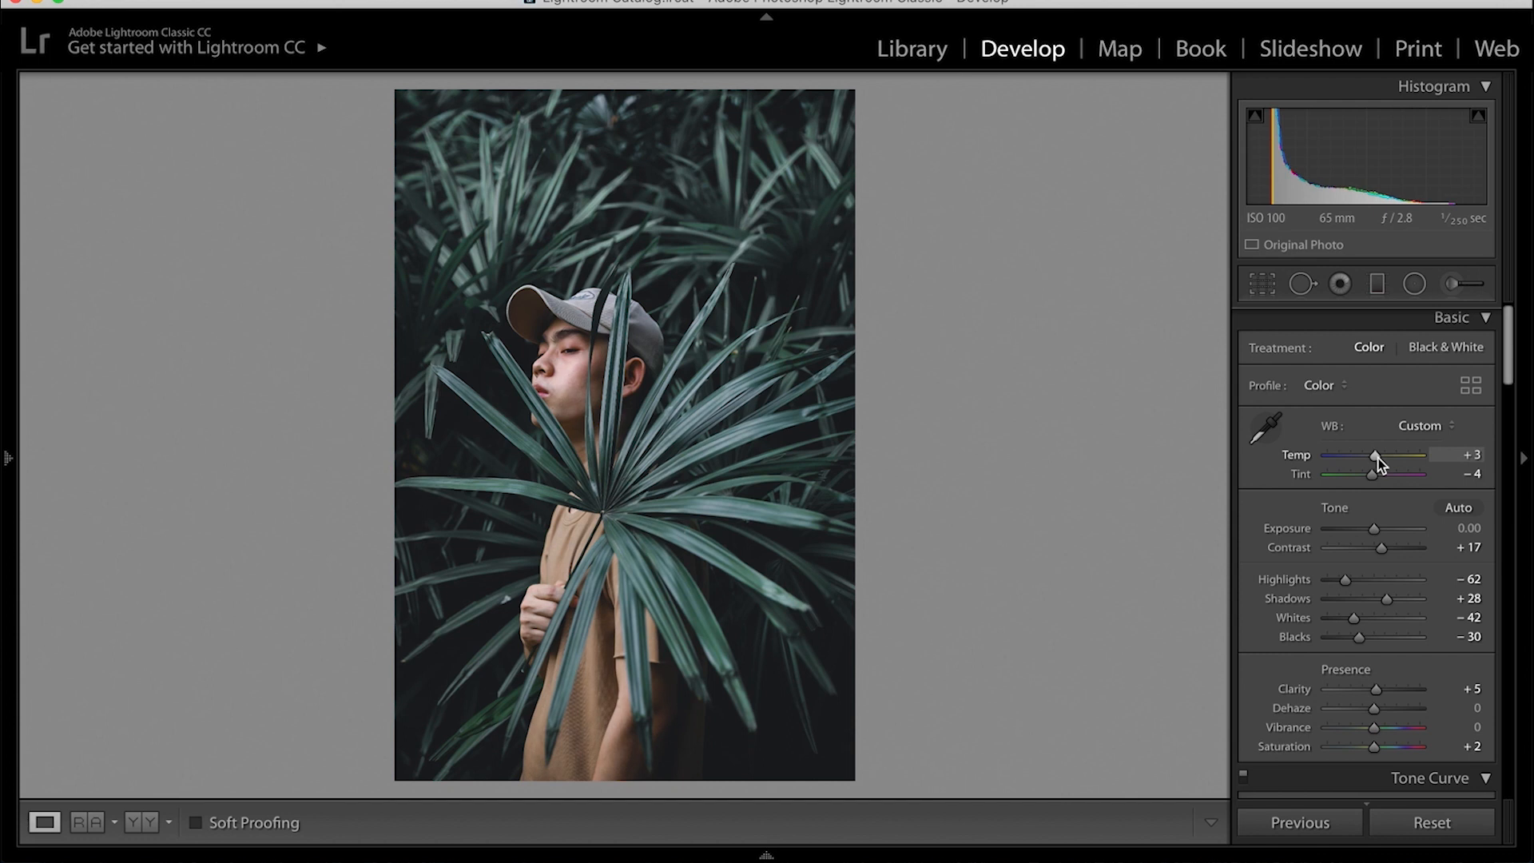
pyautogui.press('y')
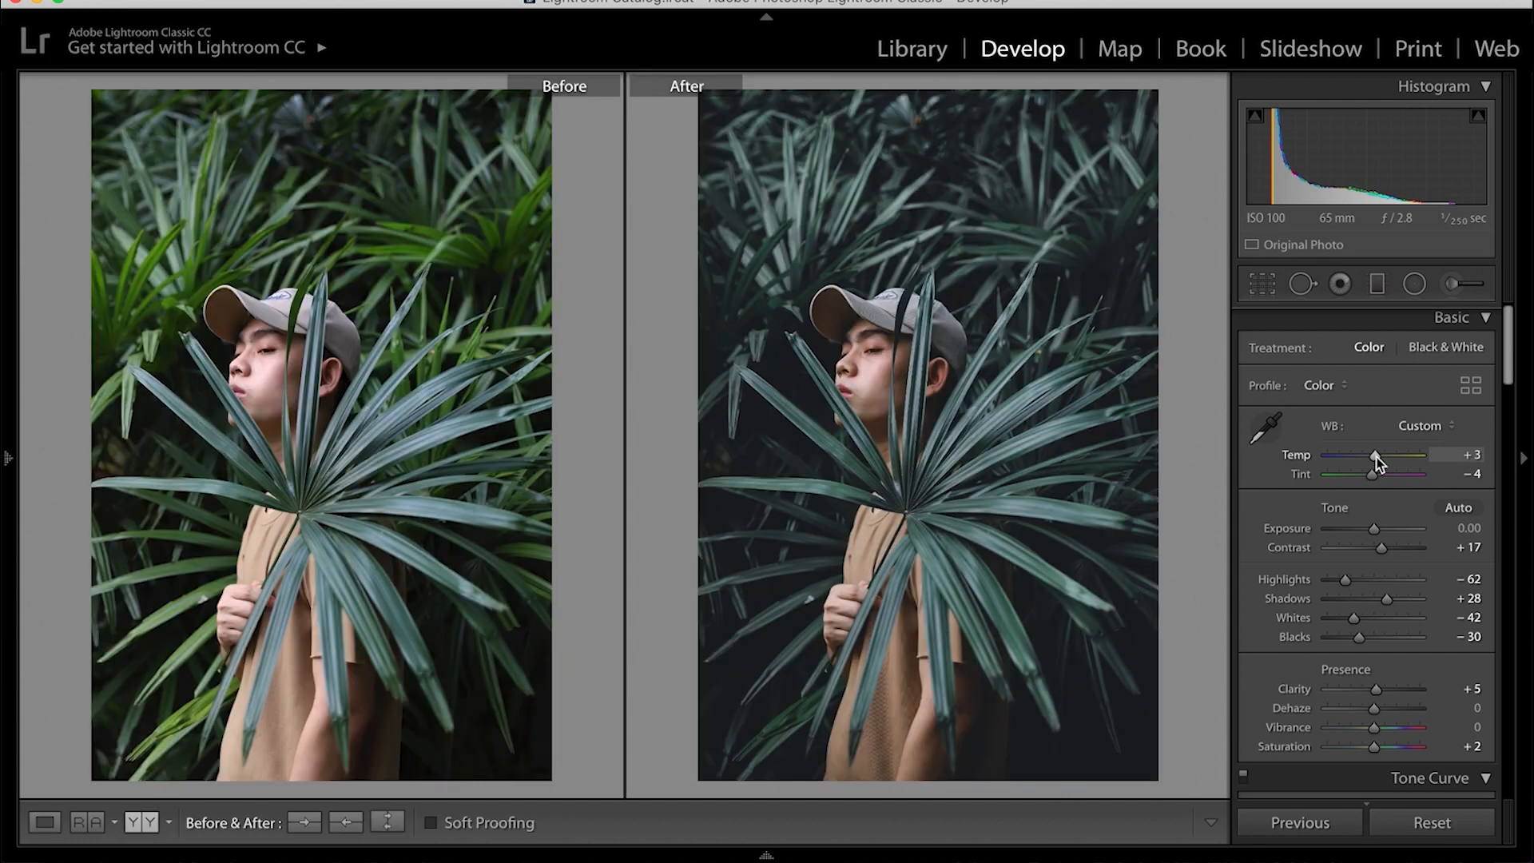
pyautogui.press('y')
# - Open the landscape photo of the man standing before hanging roots and apply the previous photo's settings to it
pyautogui.scroll(-5, 1371, 515)
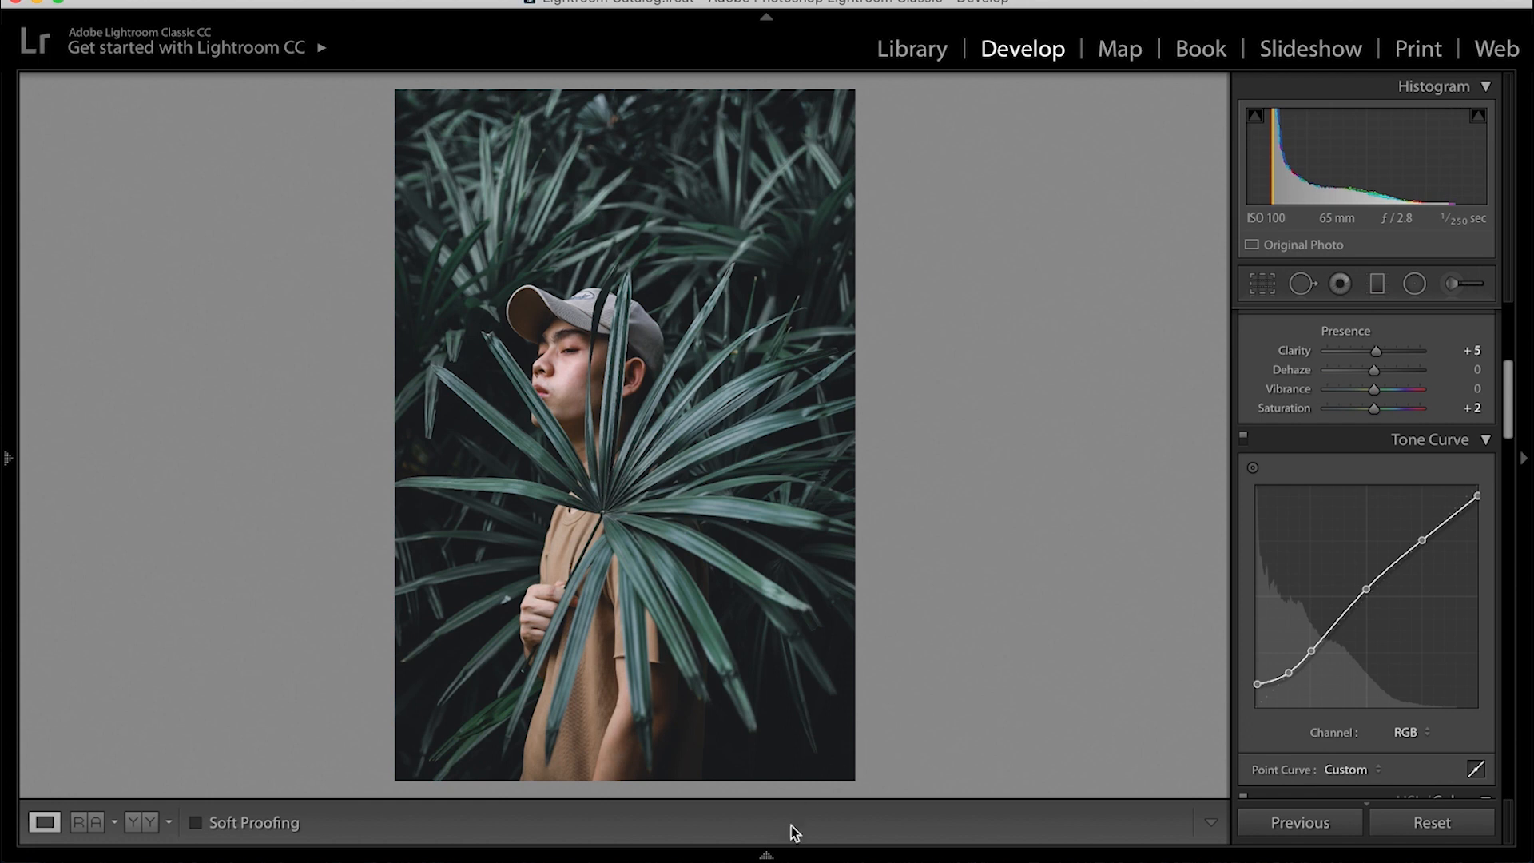
pyautogui.moveTo(793, 848)
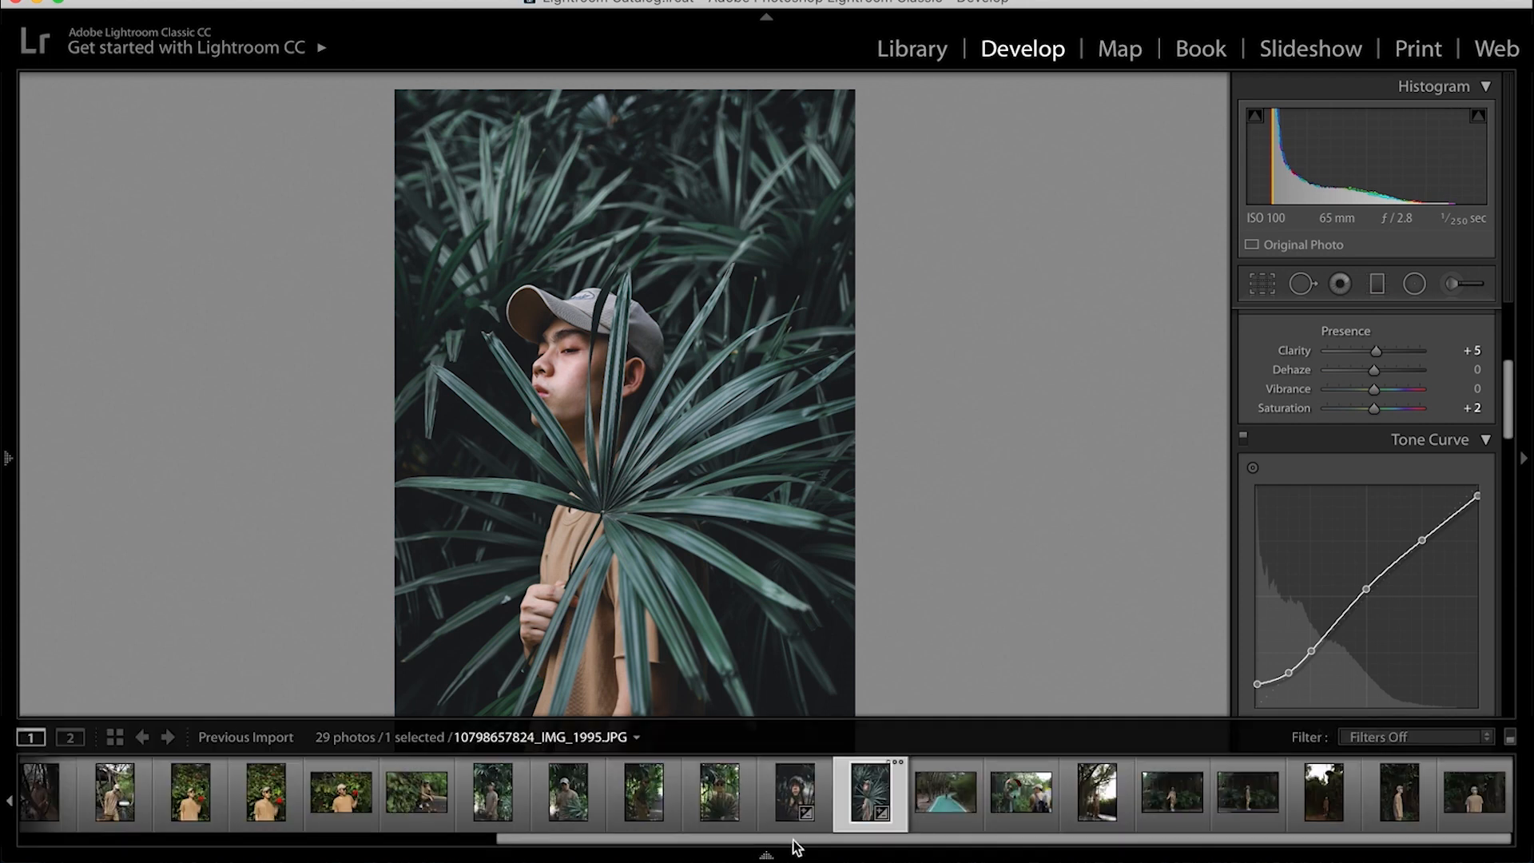
pyautogui.click(1463, 802)
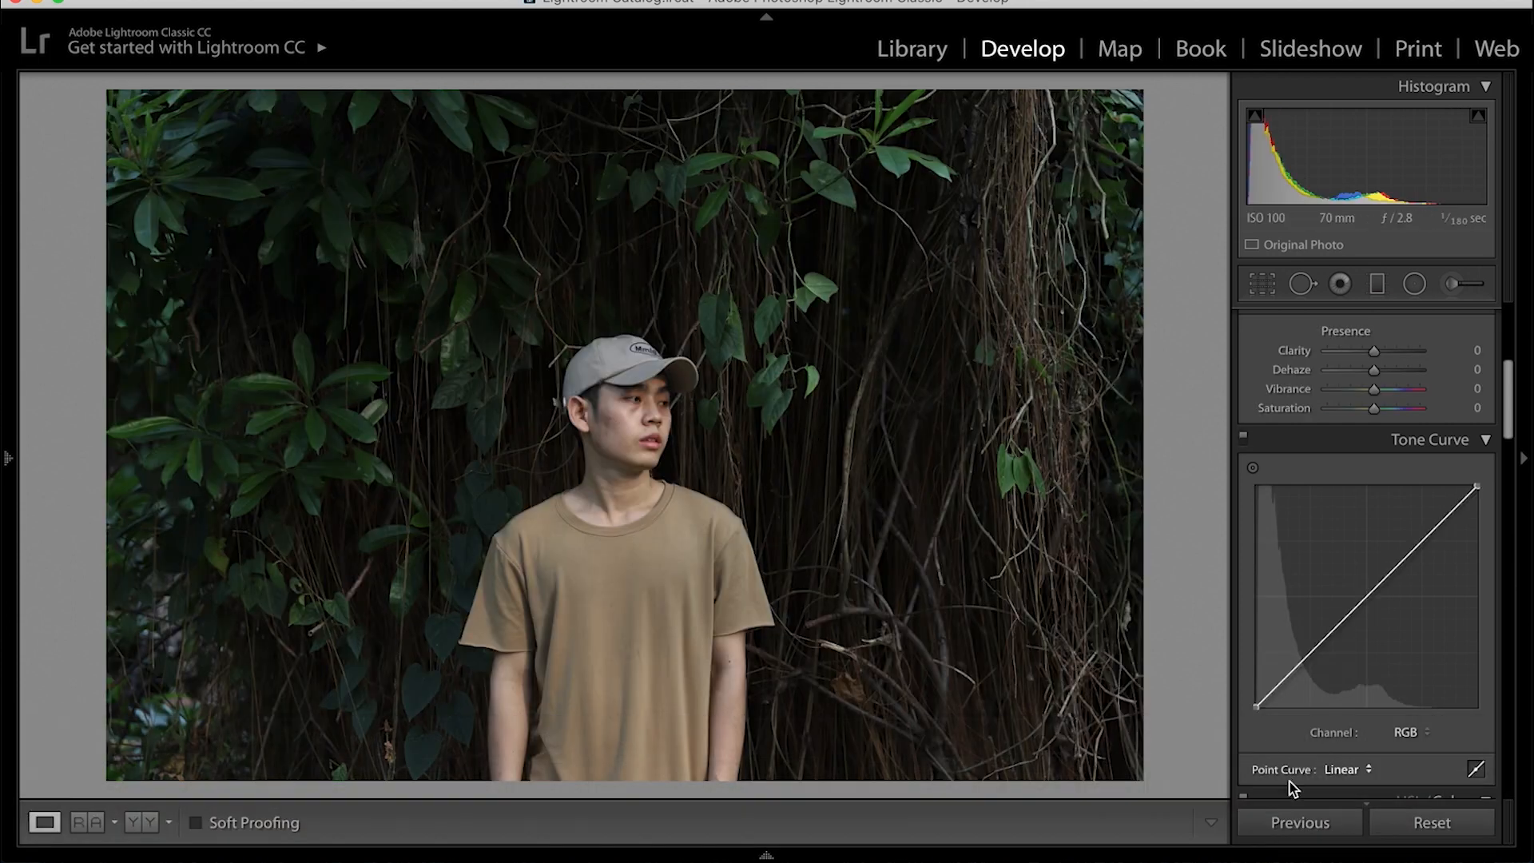
pyautogui.click(1318, 831)
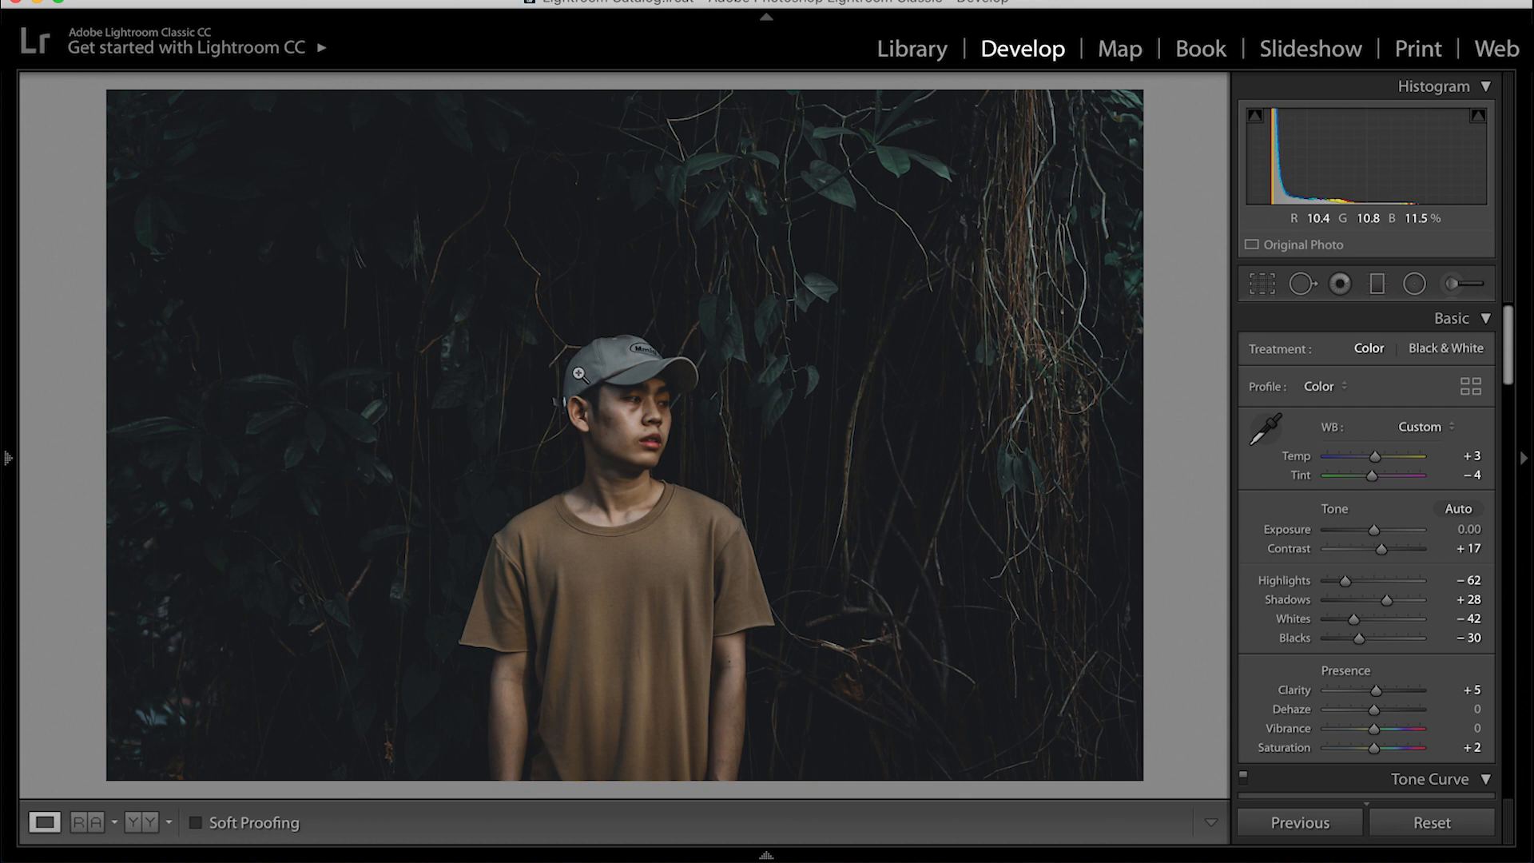
# - Brighten the man's face with an inverted Radial Filter at Exposure 0.51, fitting the ellipse around his head and neck
pyautogui.click(1418, 287)
pyautogui.moveTo(624, 461); pyautogui.dragTo(698, 557)
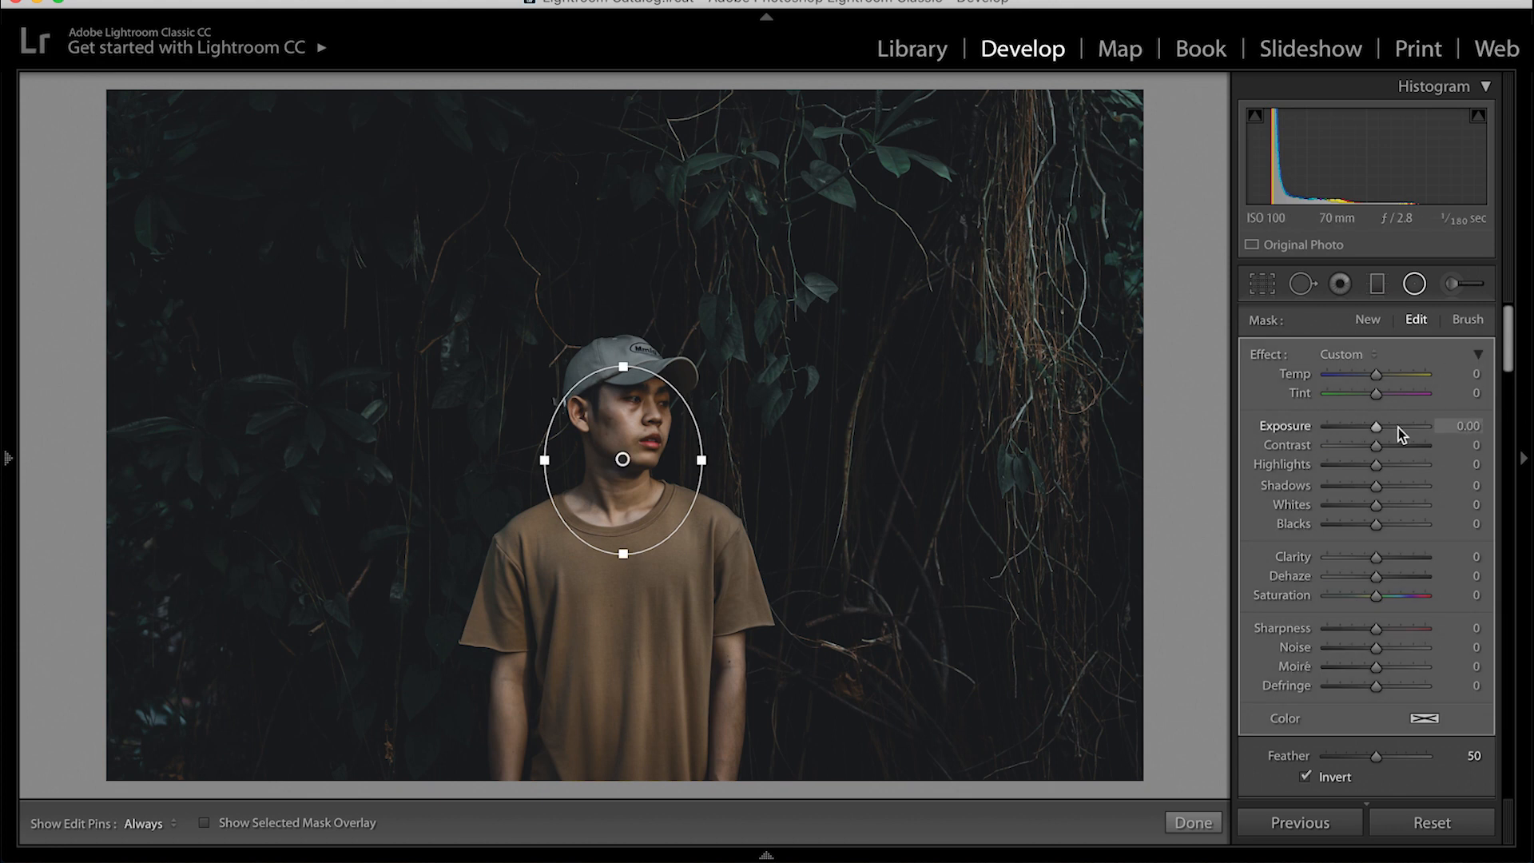
pyautogui.moveTo(1380, 428); pyautogui.dragTo(1388, 430)
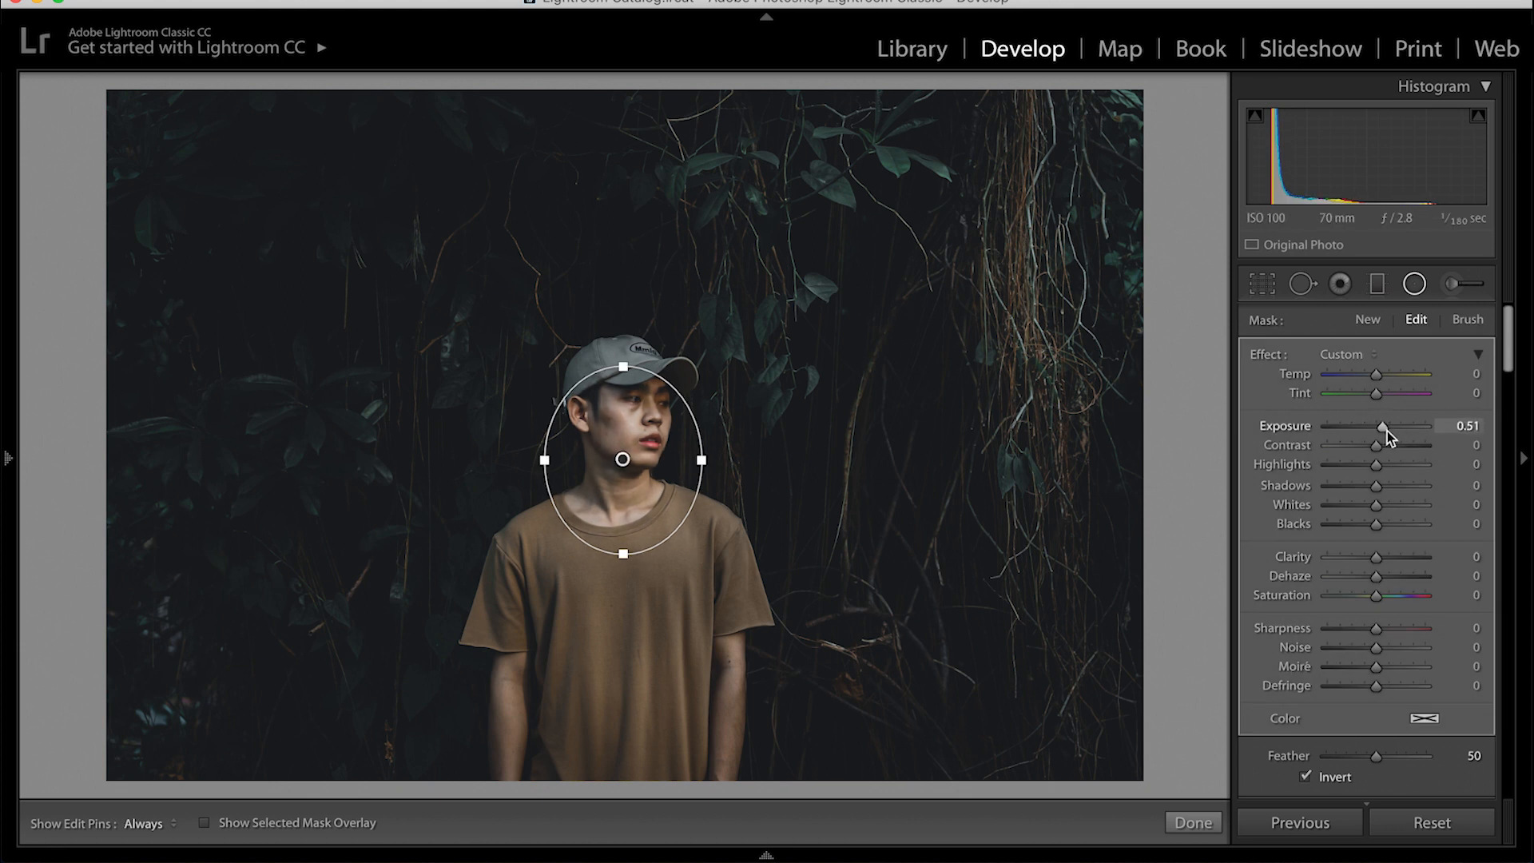
pyautogui.moveTo(623, 459); pyautogui.dragTo(706, 451)
pyautogui.moveTo(624, 359); pyautogui.dragTo(625, 341)
pyautogui.moveTo(702, 448); pyautogui.dragTo(706, 448)
pyautogui.click(1193, 822)
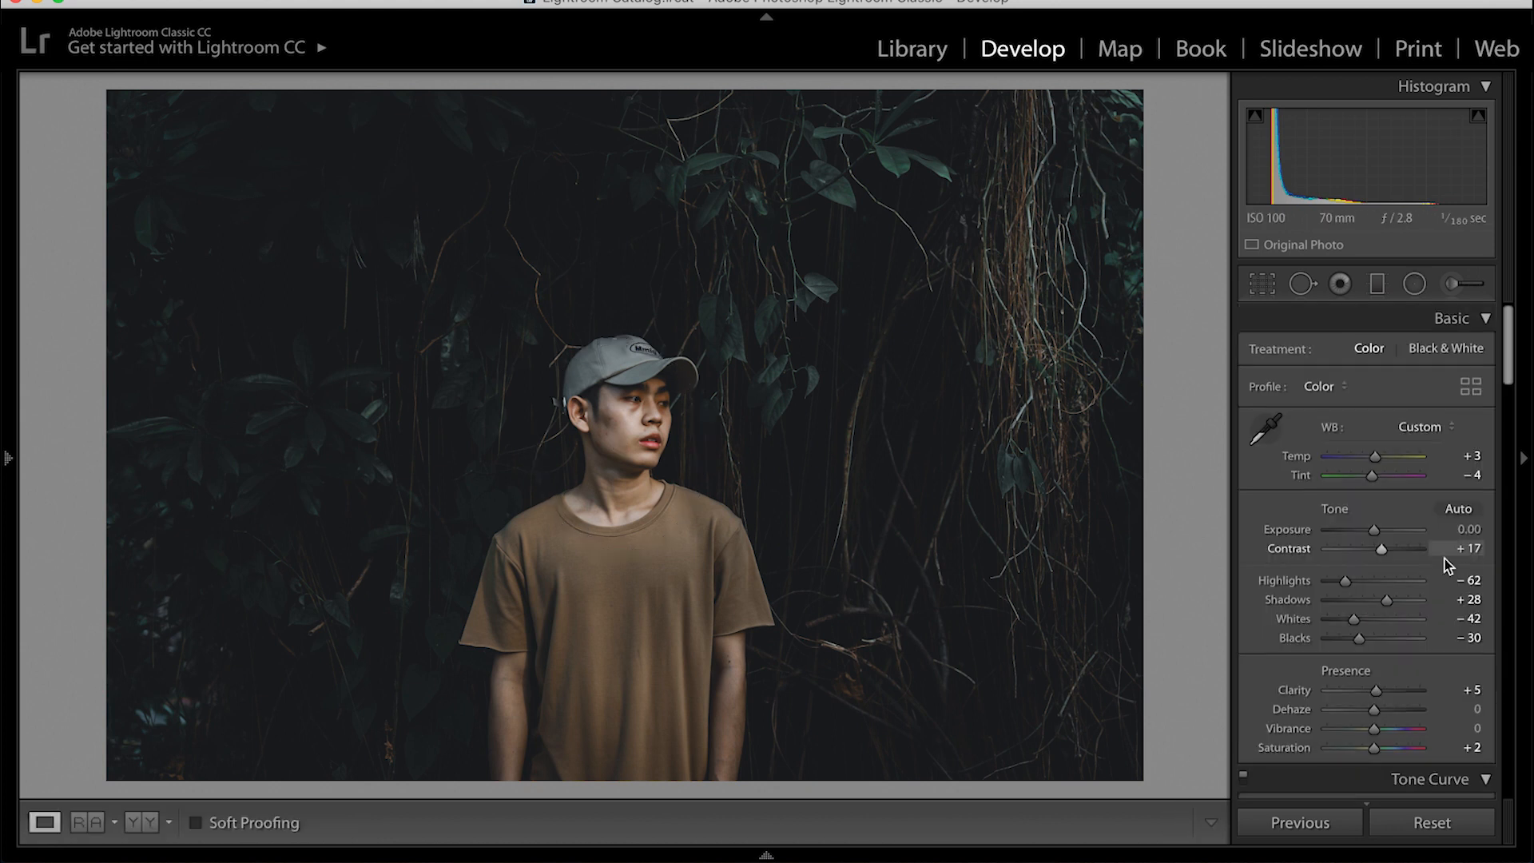
# - Raise the photo's Shadows to +70 and Exposure to +0.35
pyautogui.moveTo(1385, 600); pyautogui.dragTo(1404, 600)
pyautogui.moveTo(1377, 529); pyautogui.dragTo(1379, 532)
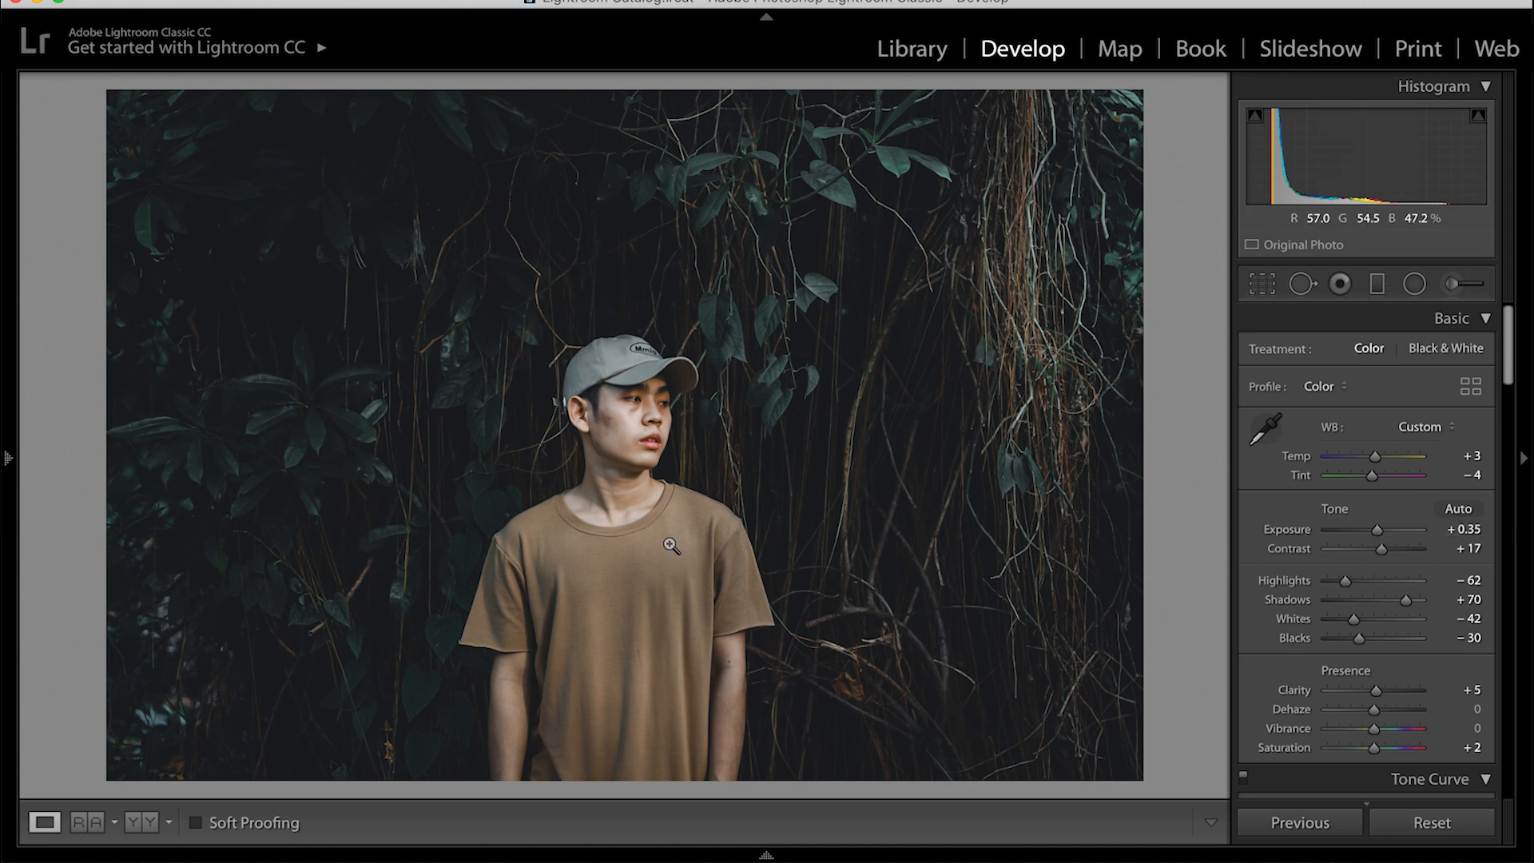
# - Set the green range's Saturation to −81 and the orange range's Saturation to −7
pyautogui.scroll(-10, 1363, 687)
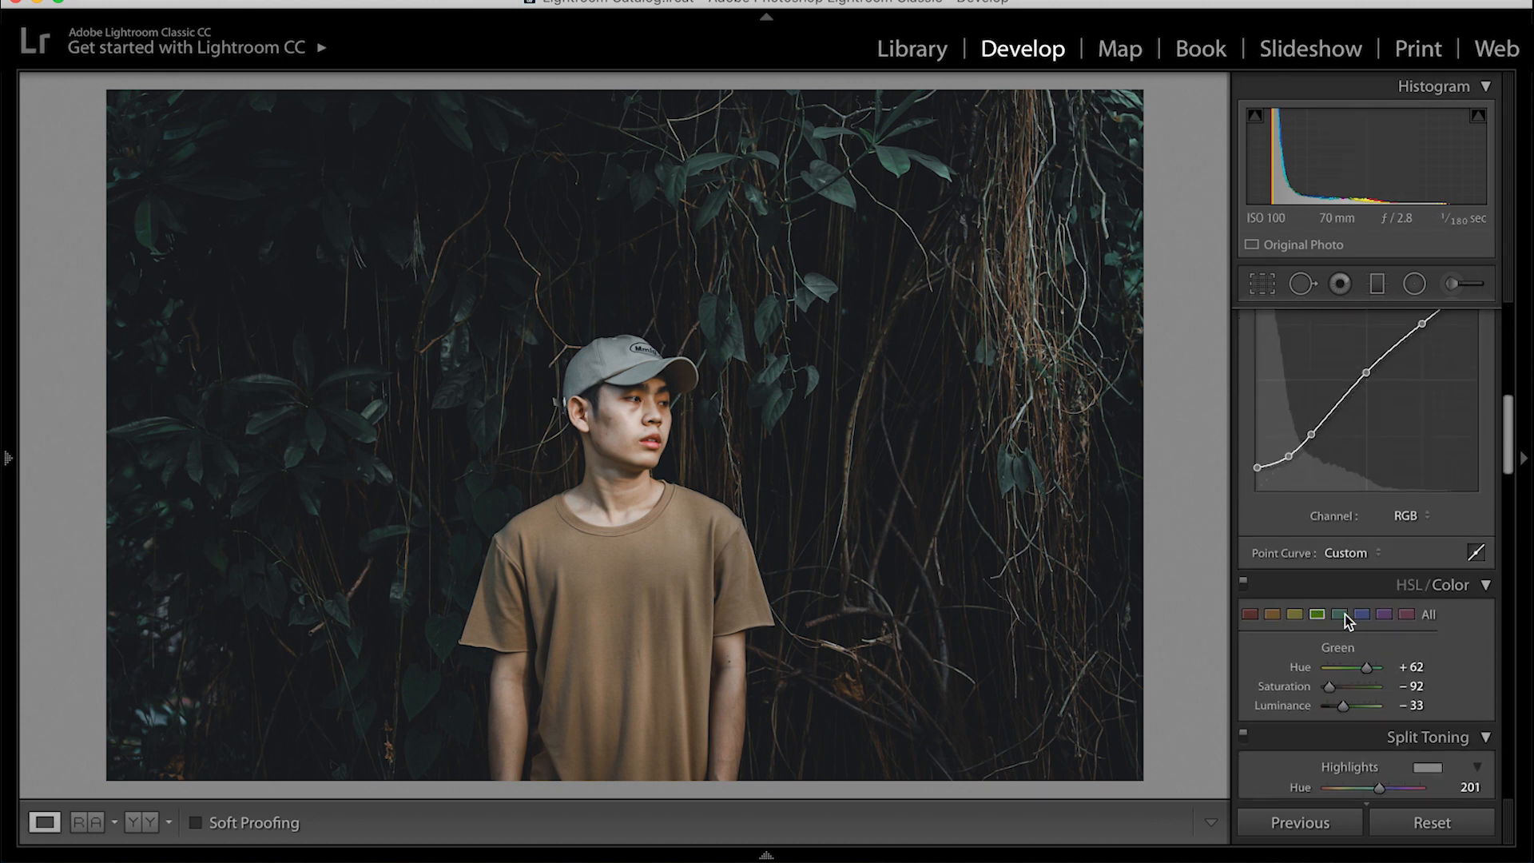
pyautogui.moveTo(1323, 686); pyautogui.dragTo(1337, 688)
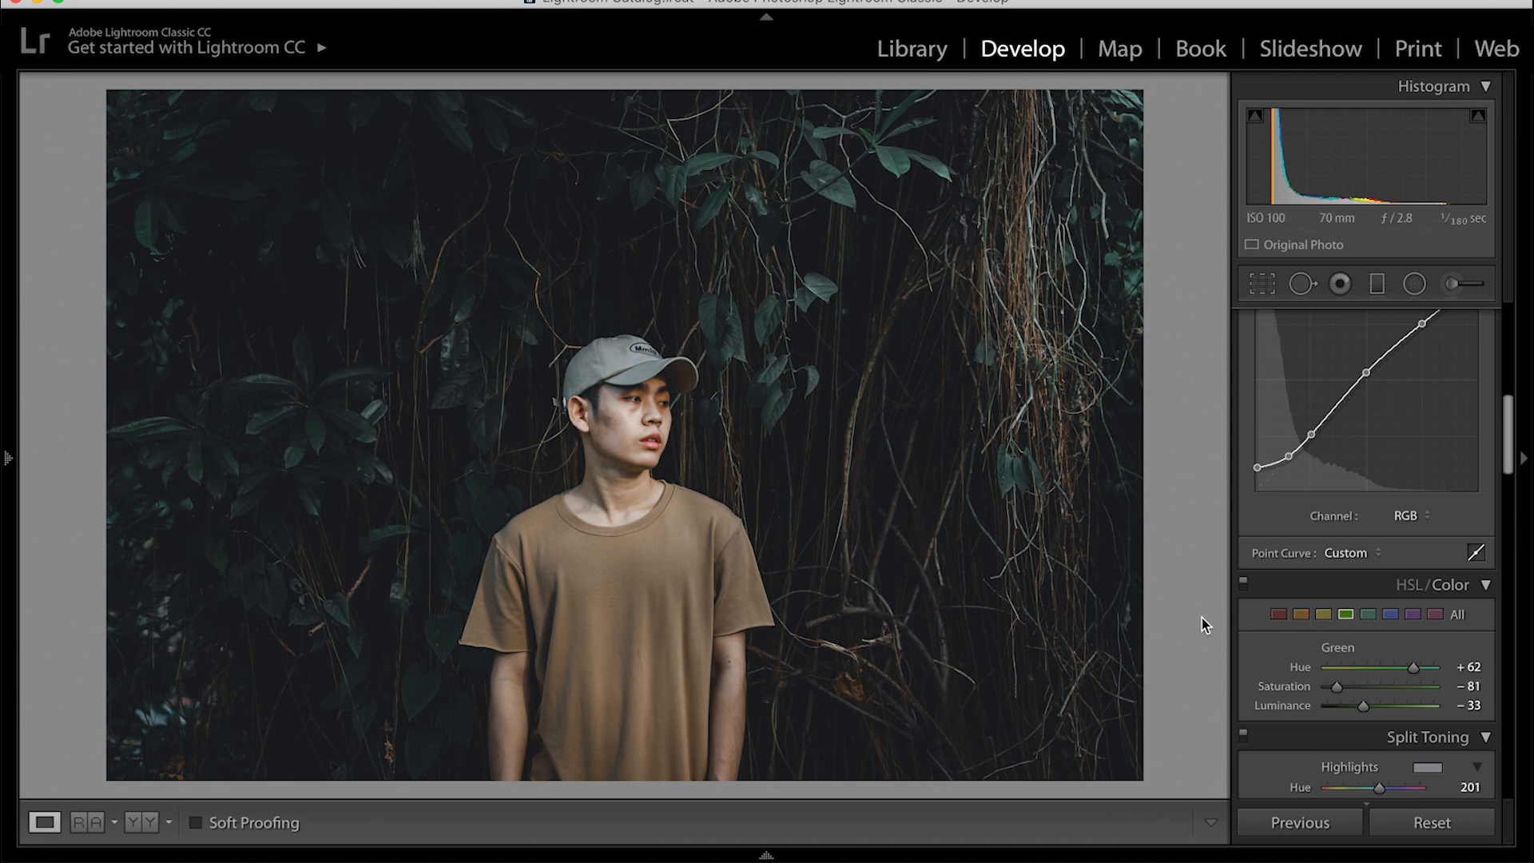
pyautogui.click(1301, 614)
pyautogui.moveTo(1385, 689); pyautogui.dragTo(1382, 692)
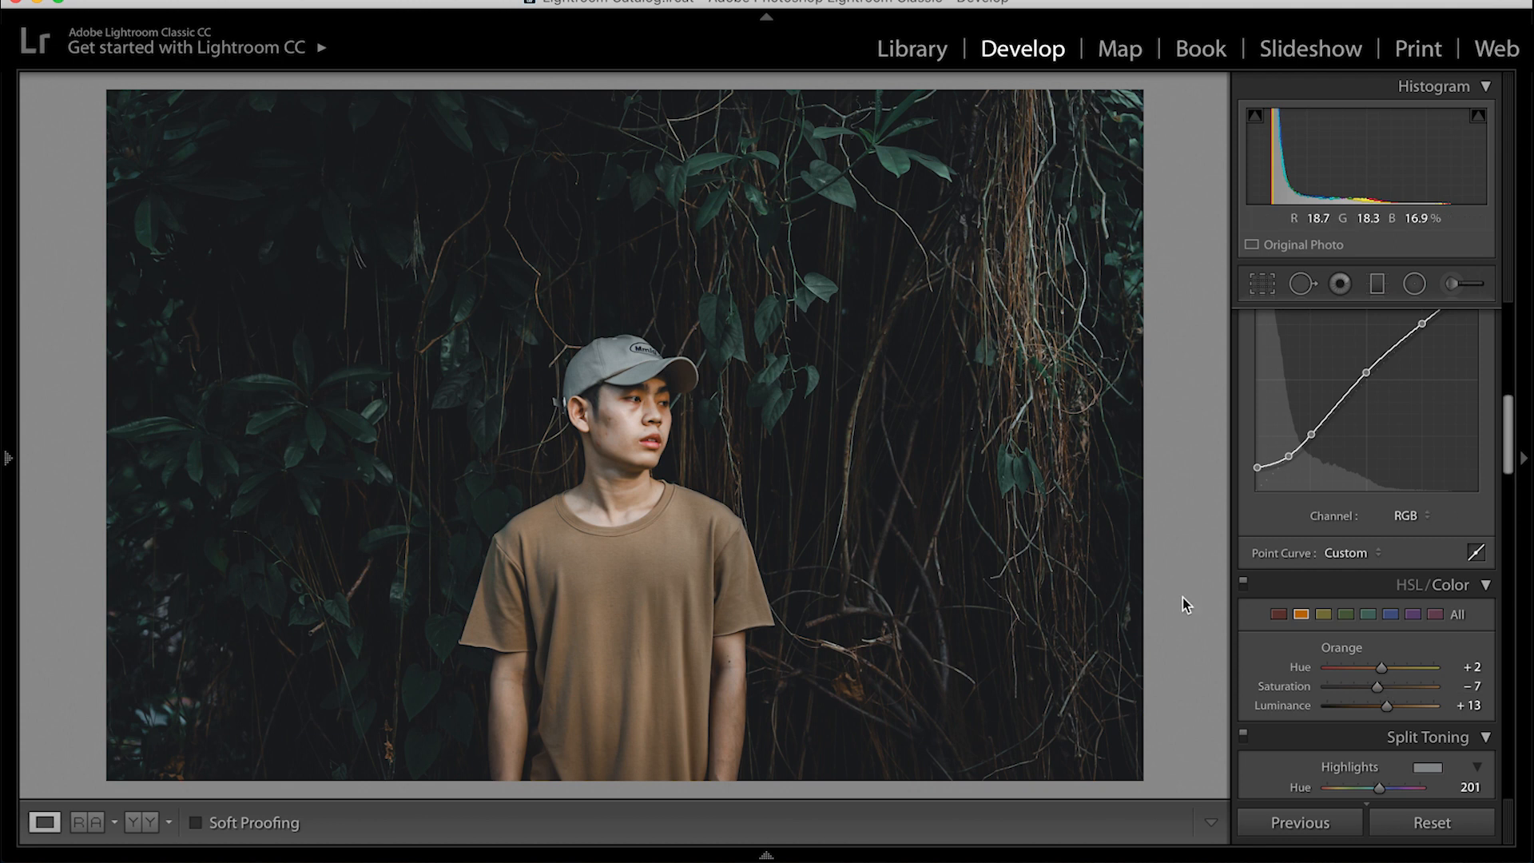
# - Fine-tune the tone by setting Exposure to +0.30 and Blacks to −37
pyautogui.scroll(10, 1358, 479)
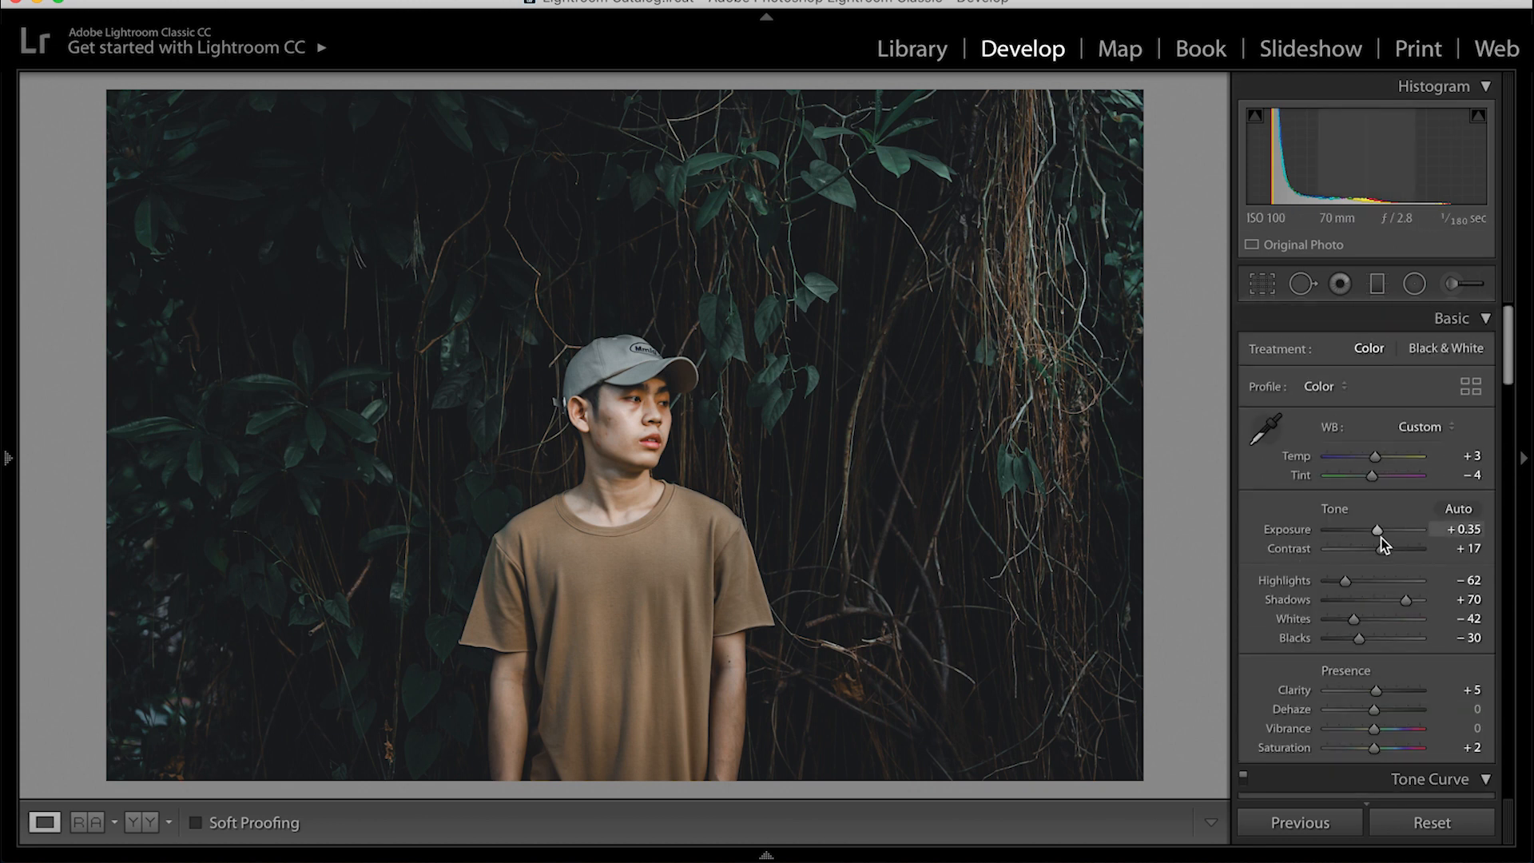
pyautogui.moveTo(1378, 534); pyautogui.dragTo(1378, 532)
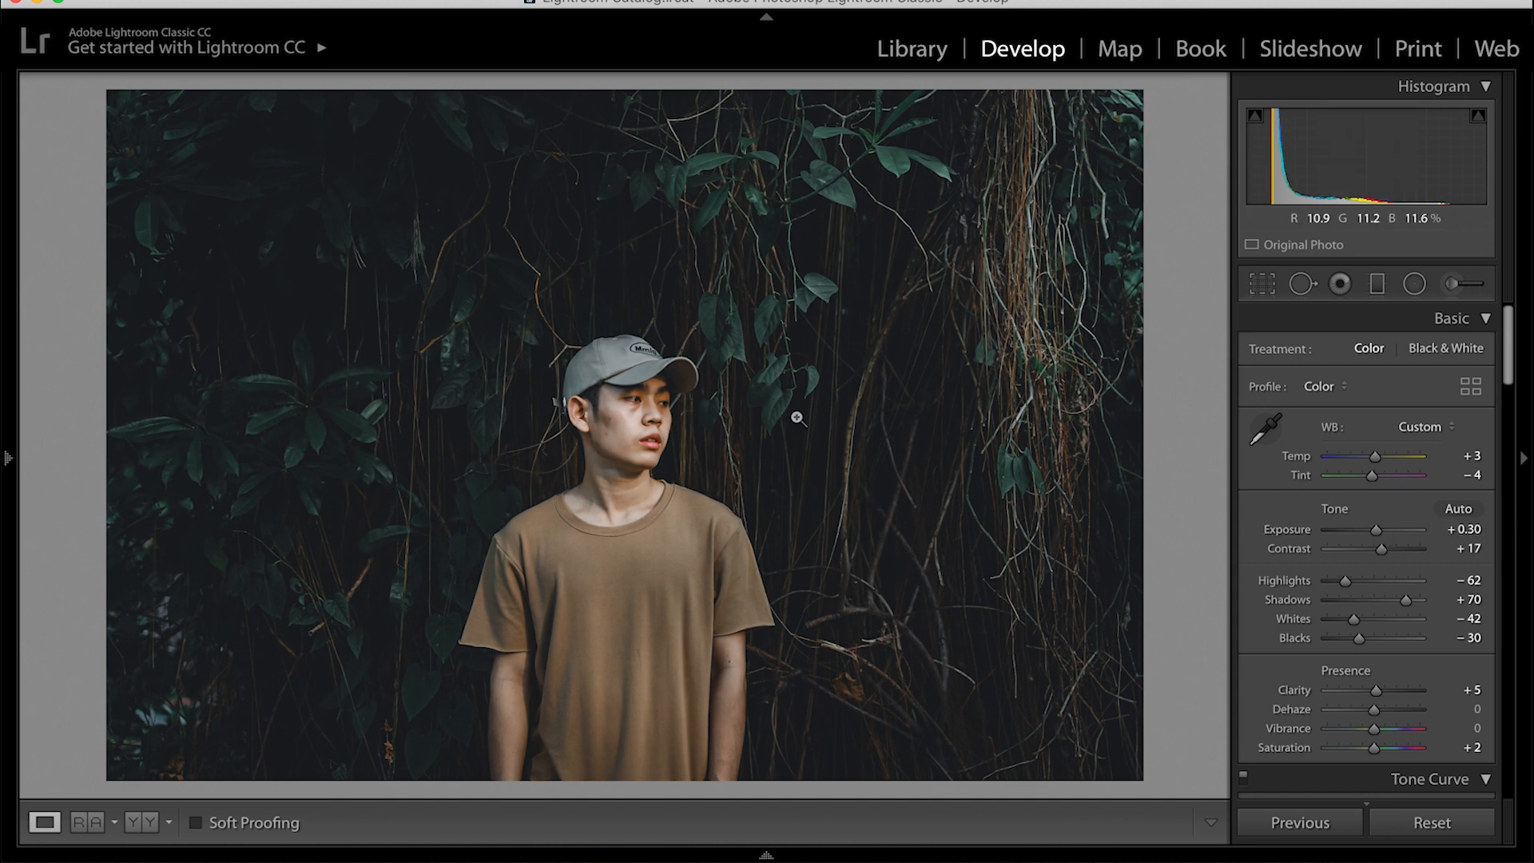
pyautogui.moveTo(1356, 632); pyautogui.dragTo(1356, 636)
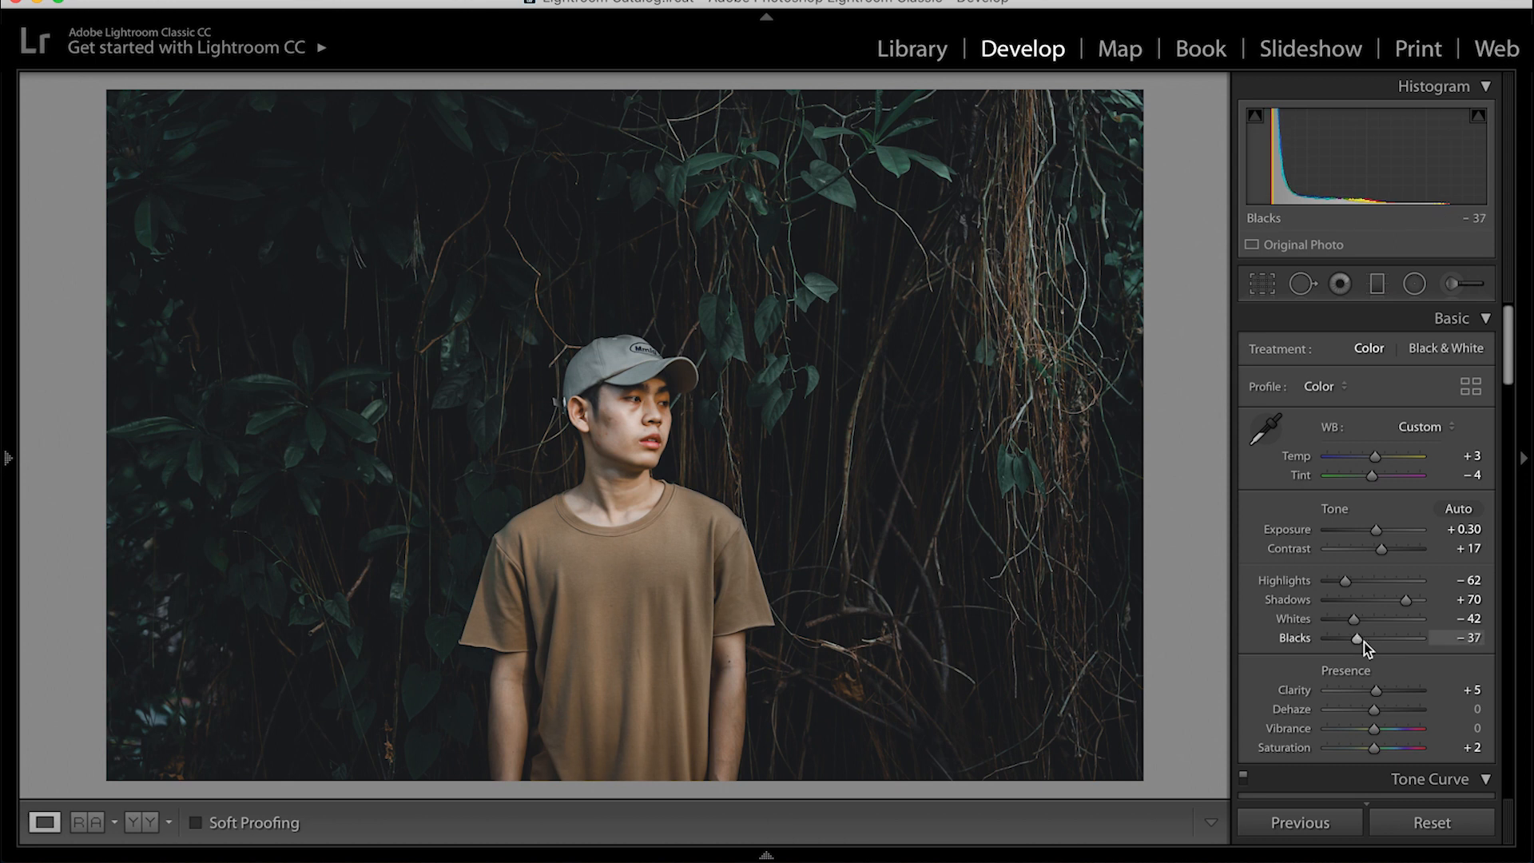
# - Strengthen the Post-Crop Vignetting to an Amount of −28, and compare the photo before and after editing
pyautogui.scroll(-20, 1398, 644)
pyautogui.scroll(5, 1387, 615)
pyautogui.scroll(-5, 1374, 559)
pyautogui.moveTo(1368, 423); pyautogui.dragTo(1365, 424)
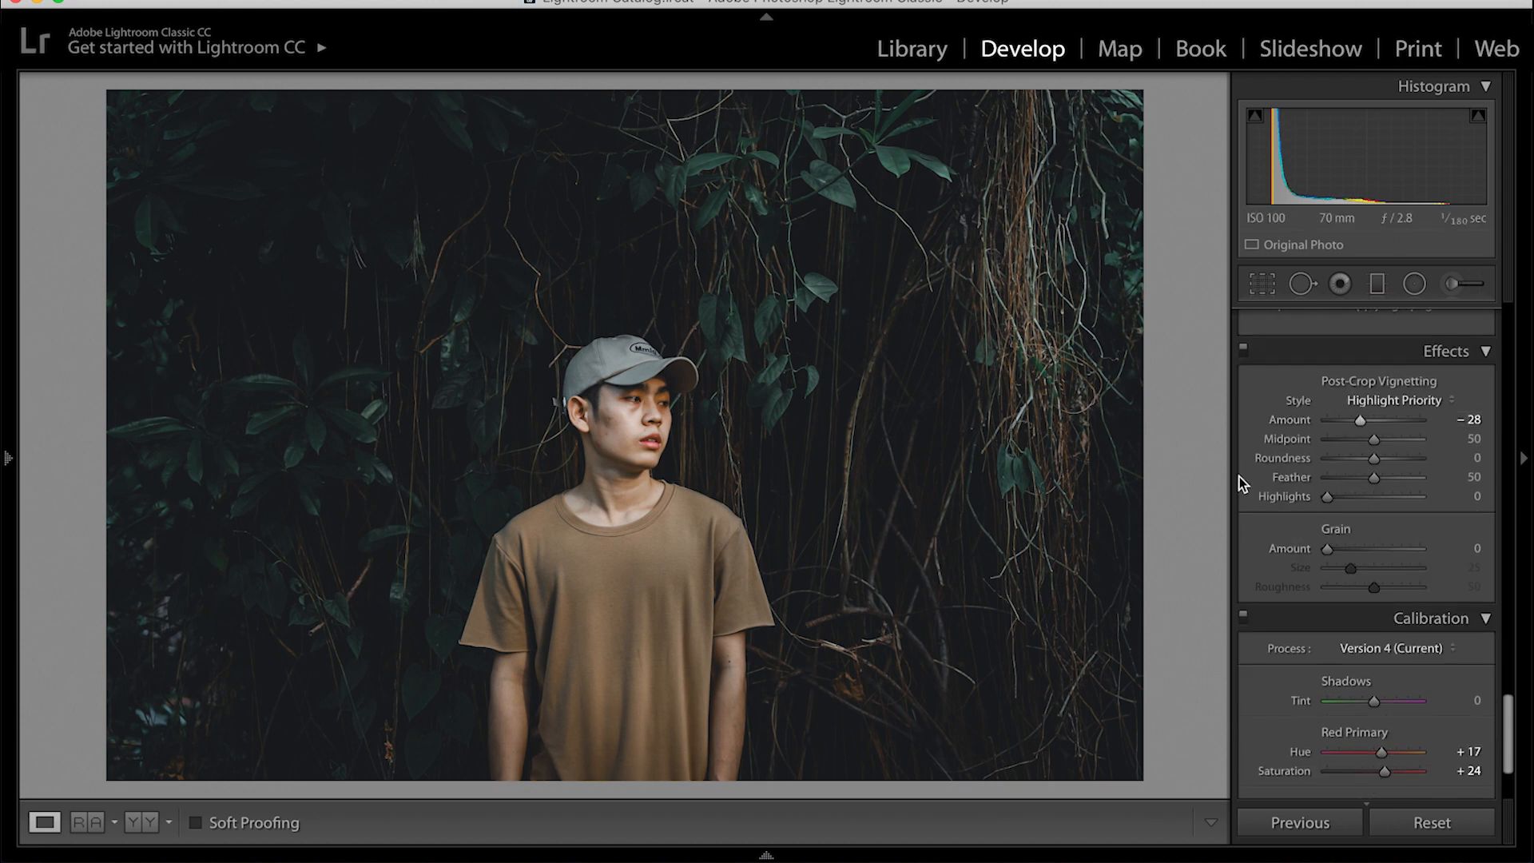
pyautogui.press('y')
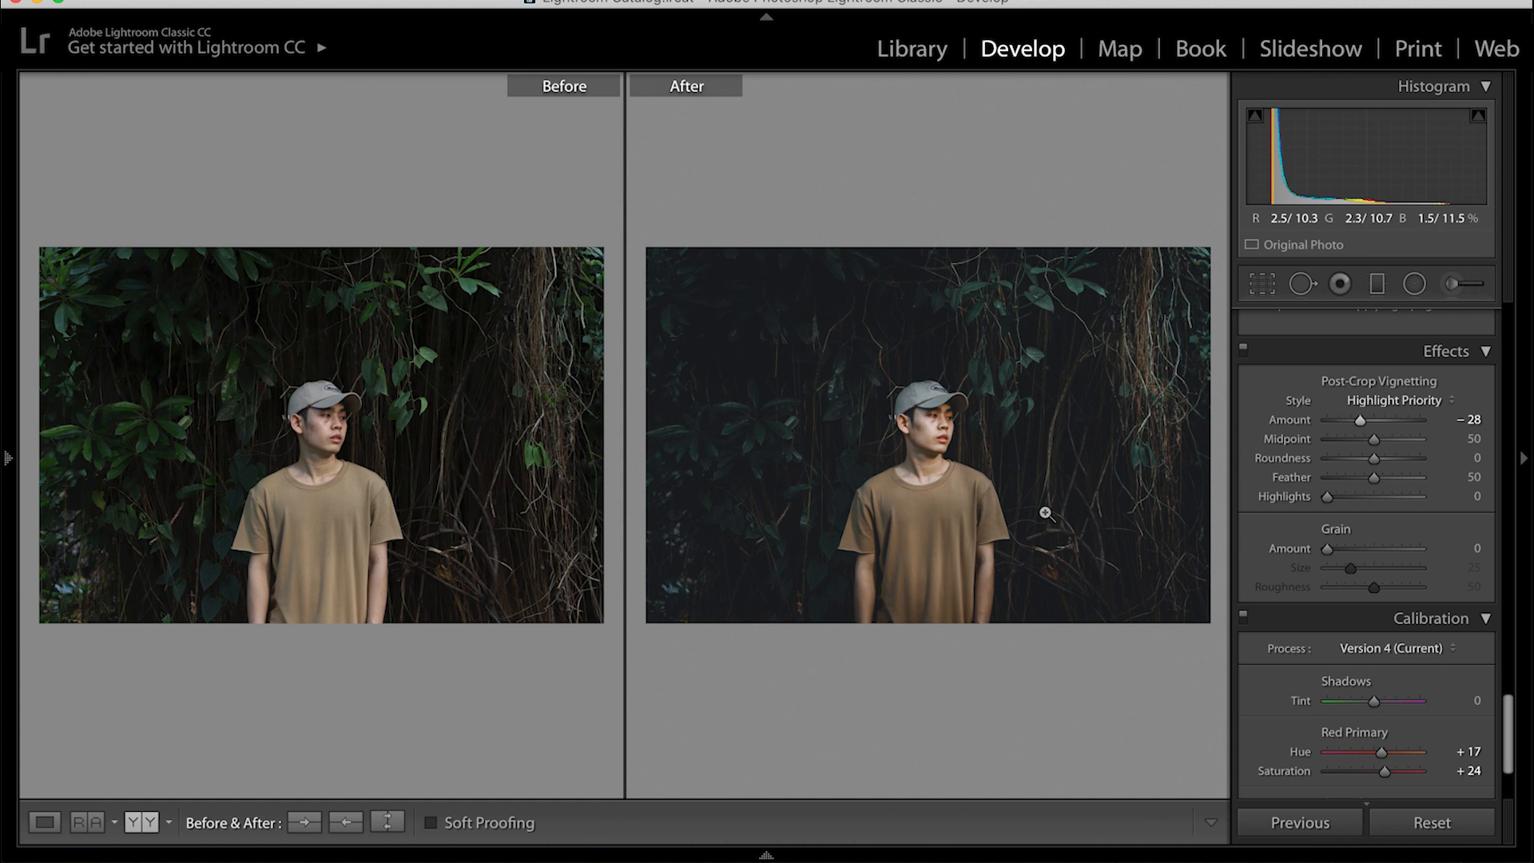
pyautogui.press('y')
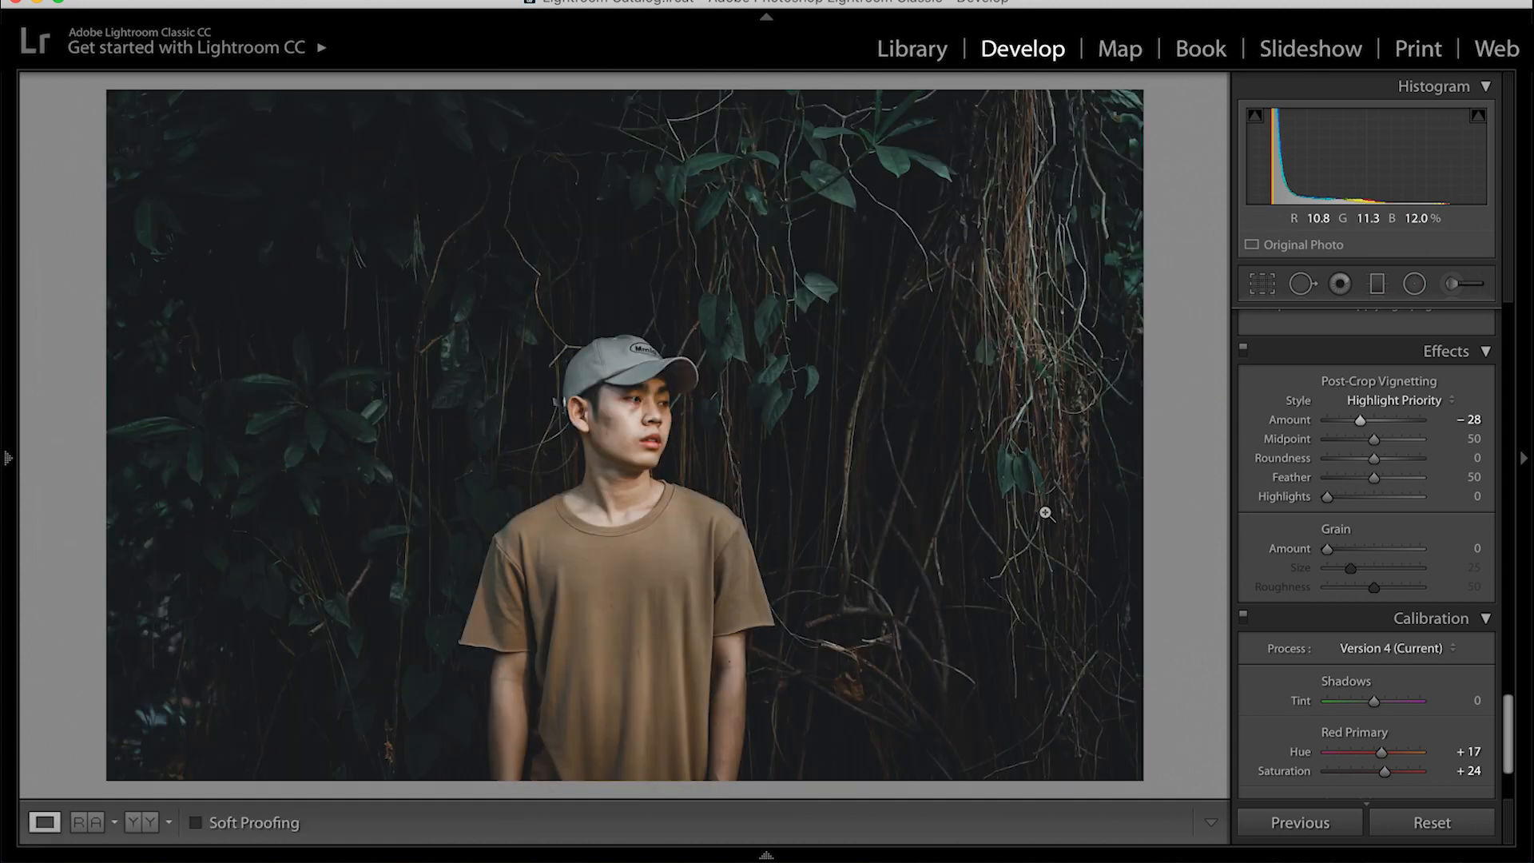